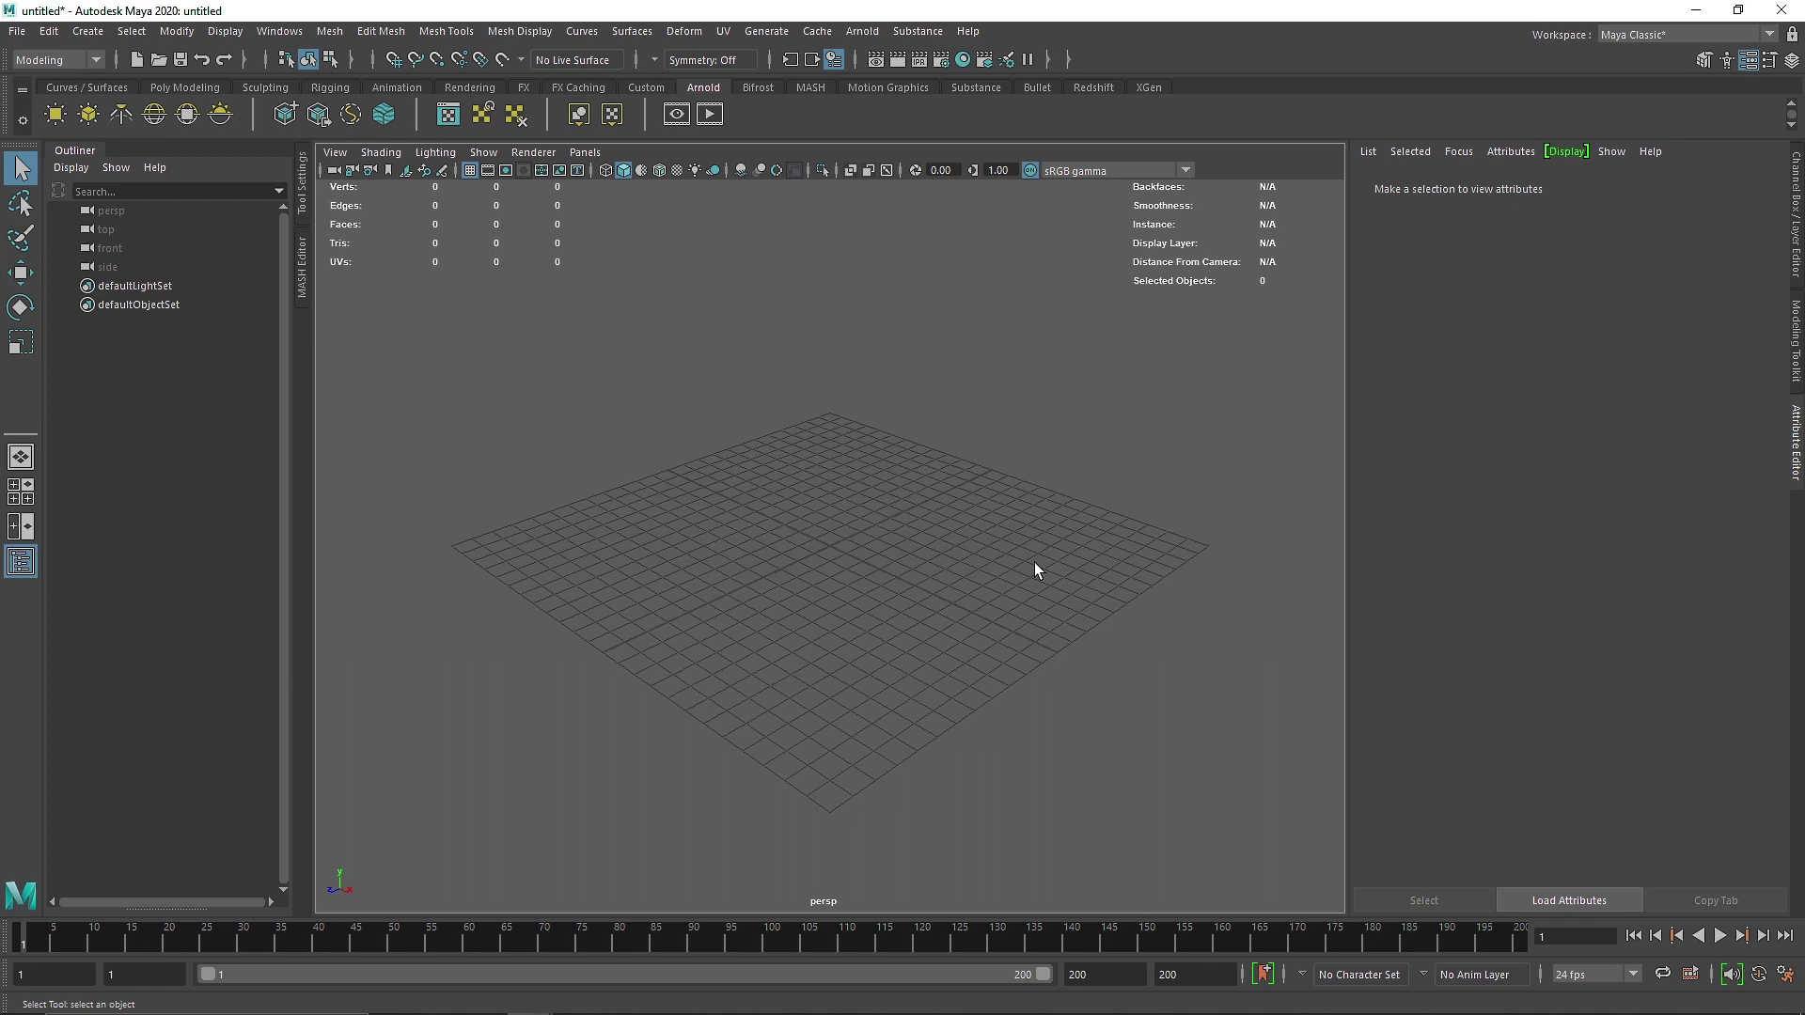
Create a 3D type mesh and replace its default text with MAYA.
{"action": "left_click", "coordinate": [188, 86]}
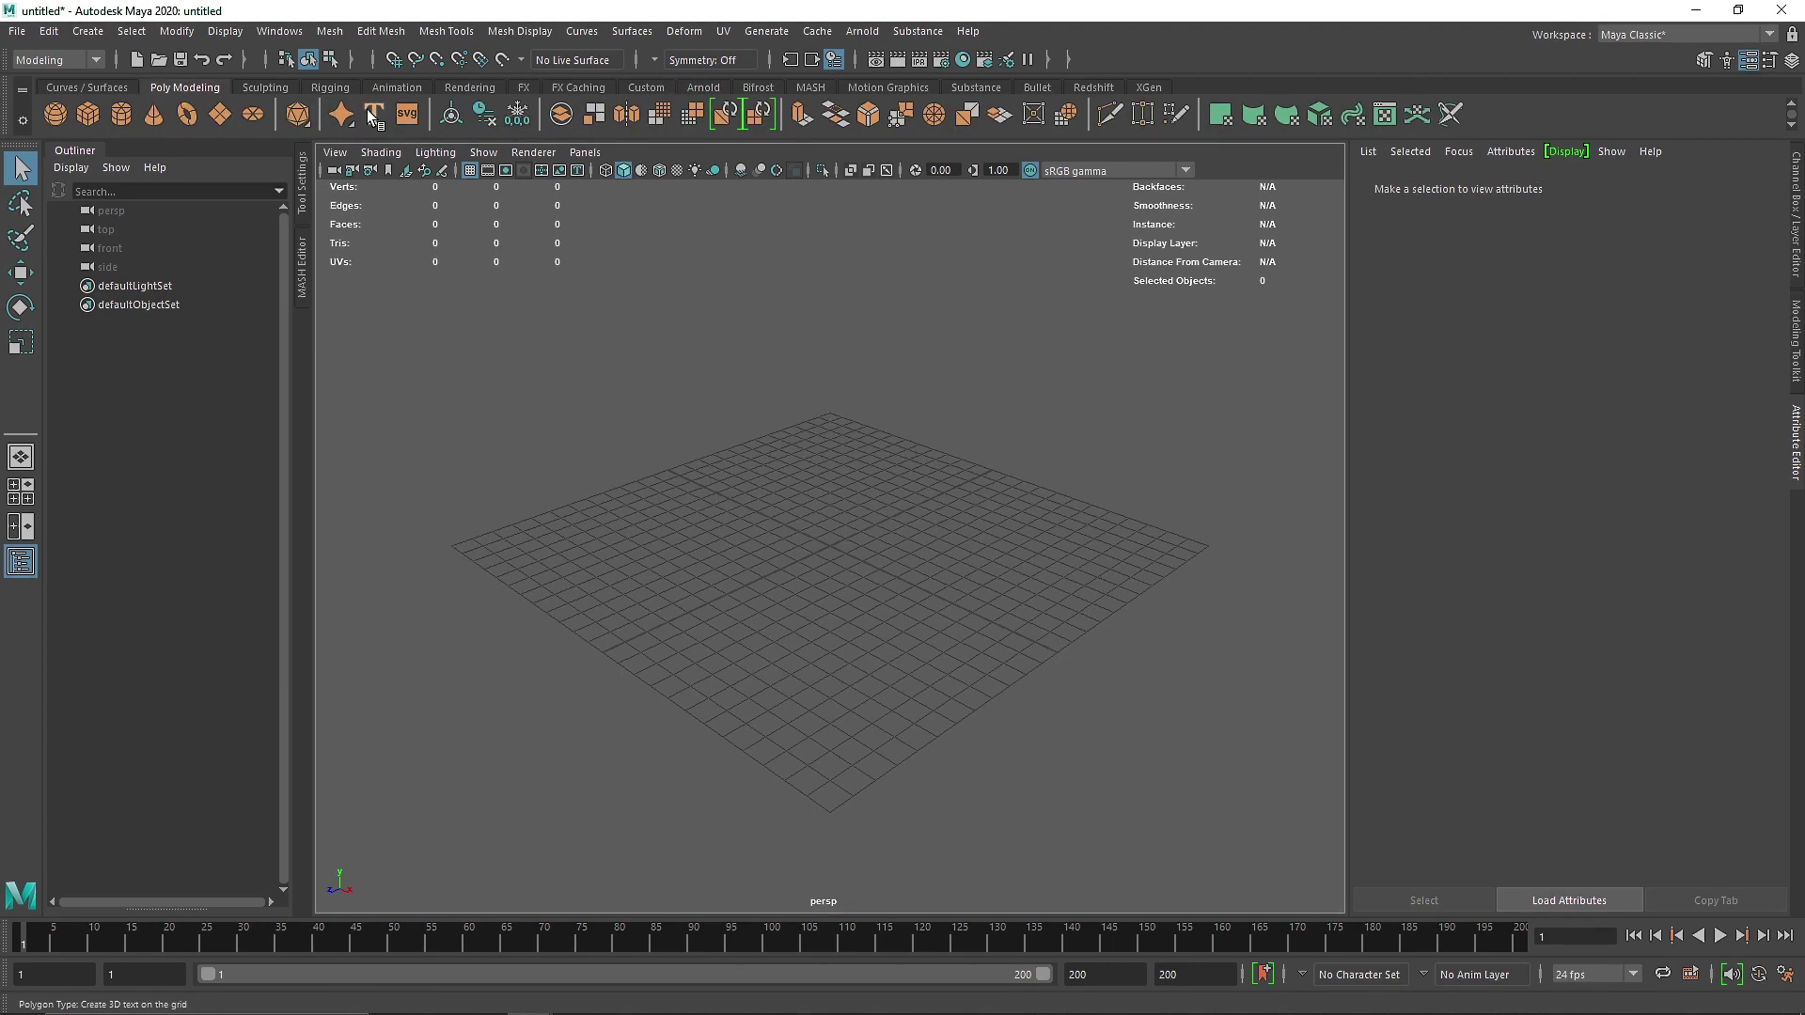
{"action": "left_click_drag", "start_coordinate": [820, 508], "coordinate": [930, 482], "text": "alt"}
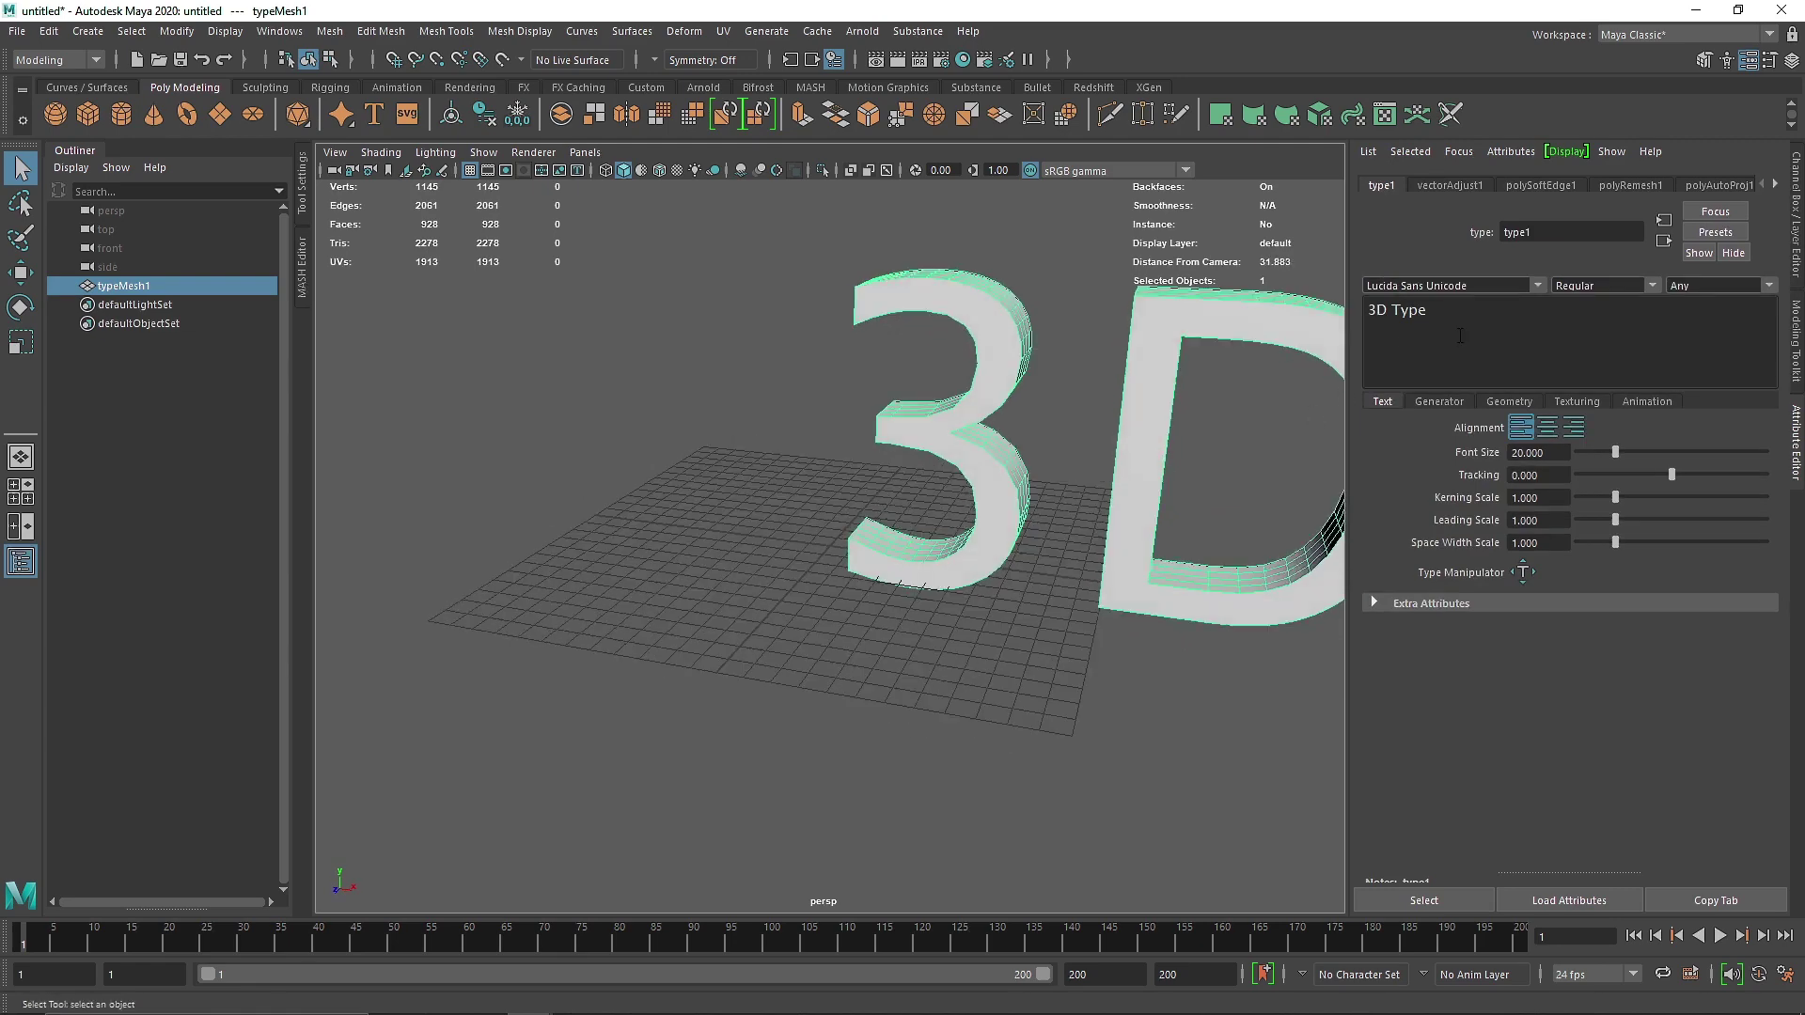
{"action": "left_click_drag", "start_coordinate": [1460, 336], "coordinate": [1314, 314]}
{"action": "type", "text": "Maya"}
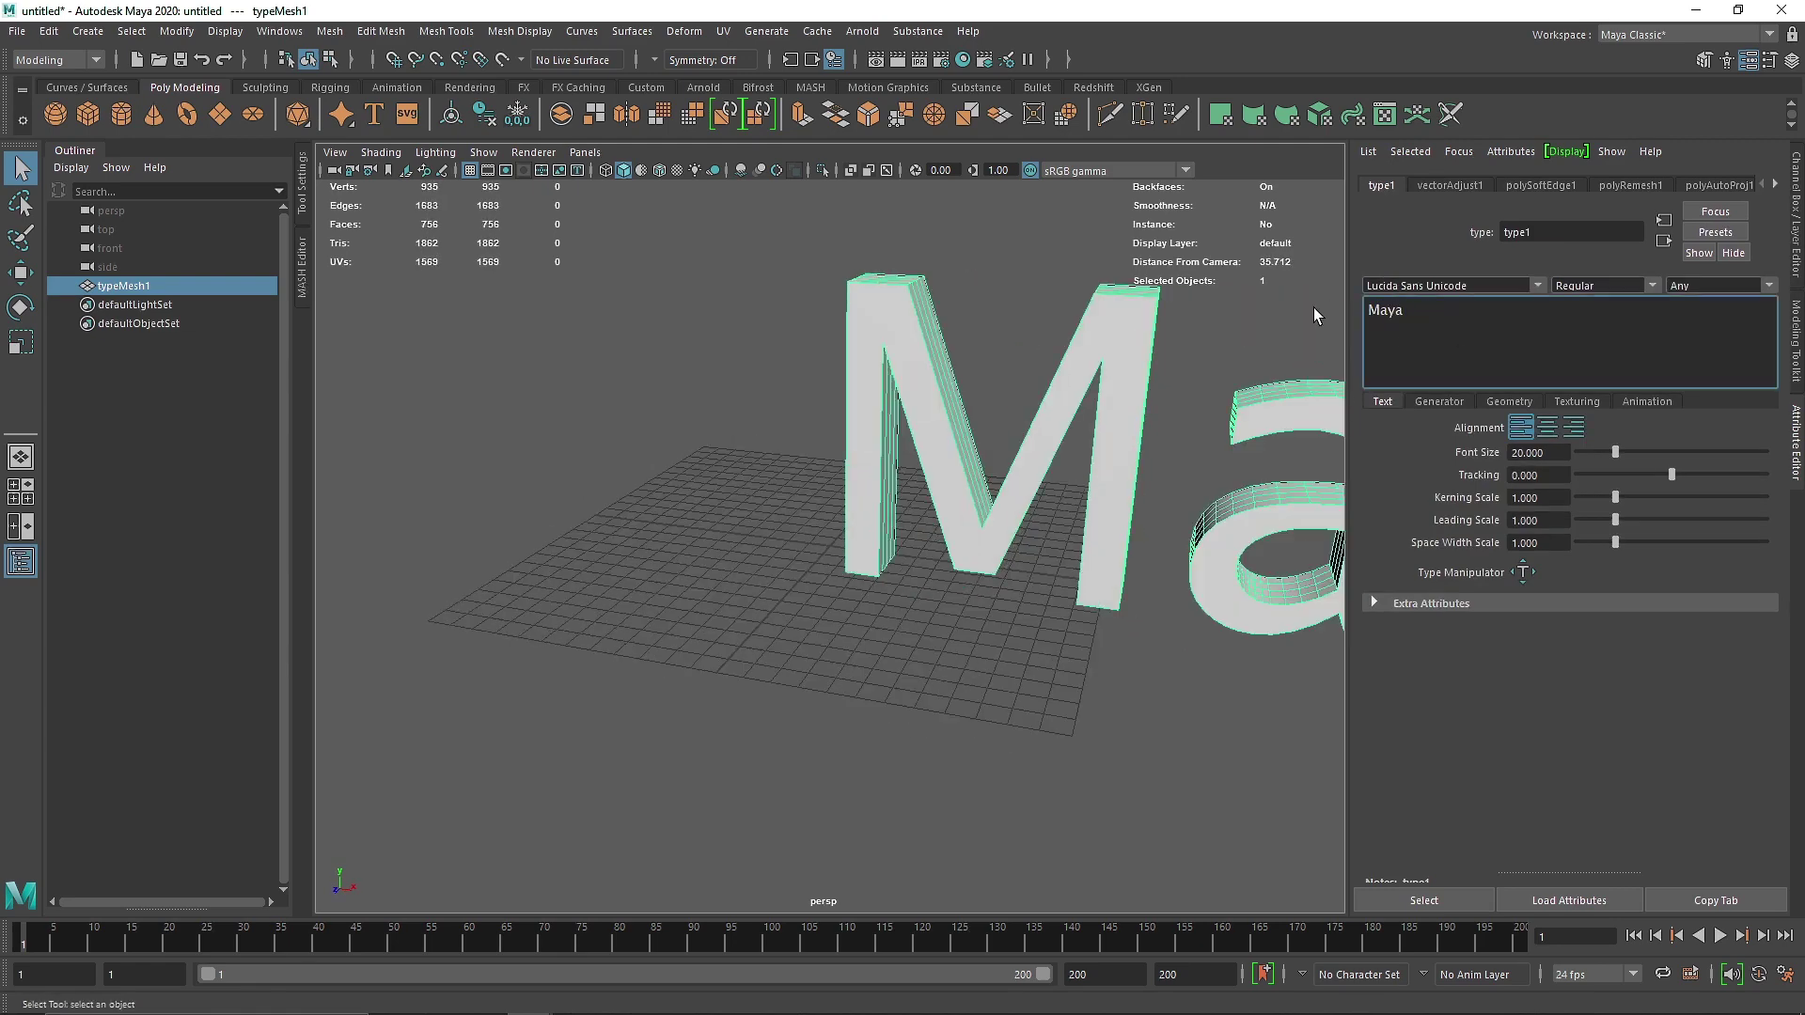
{"action": "key", "text": "ctrl+a"}
{"action": "type", "text": "AM"}
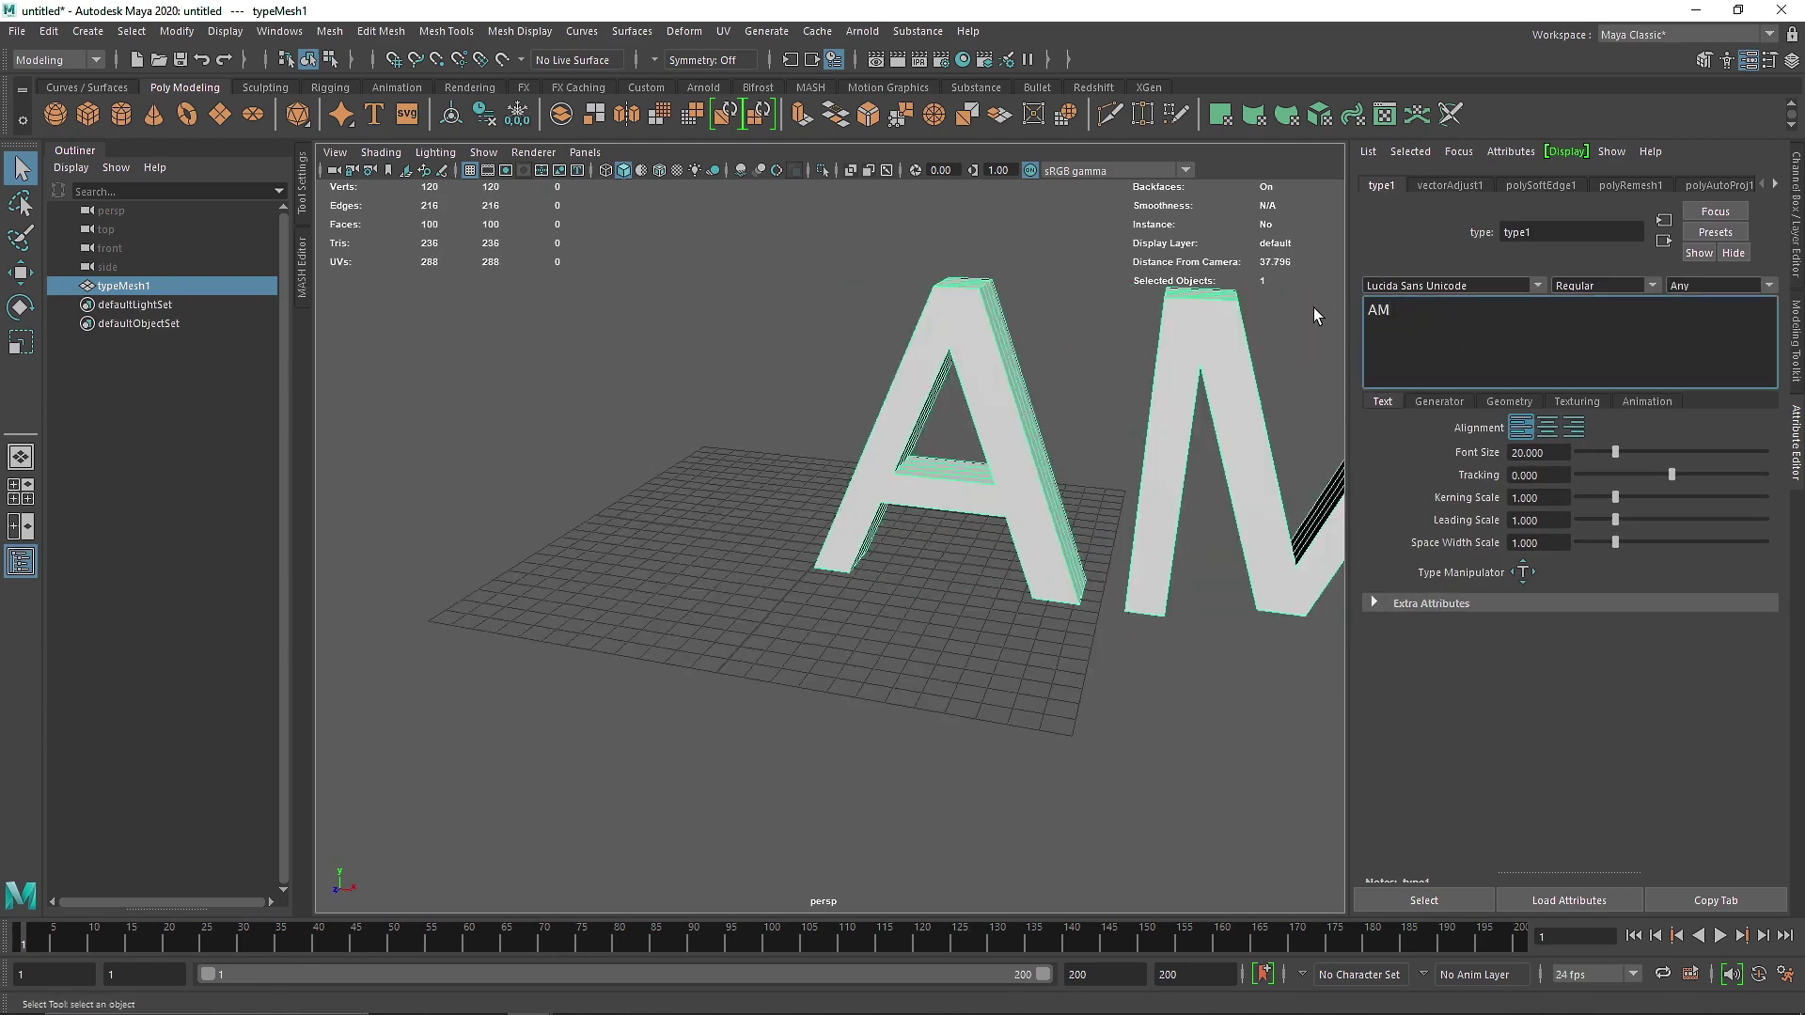
{"action": "key", "text": "BackSpace"}
{"action": "key", "text": "BackSpace"}
{"action": "type", "text": "MAYA"}
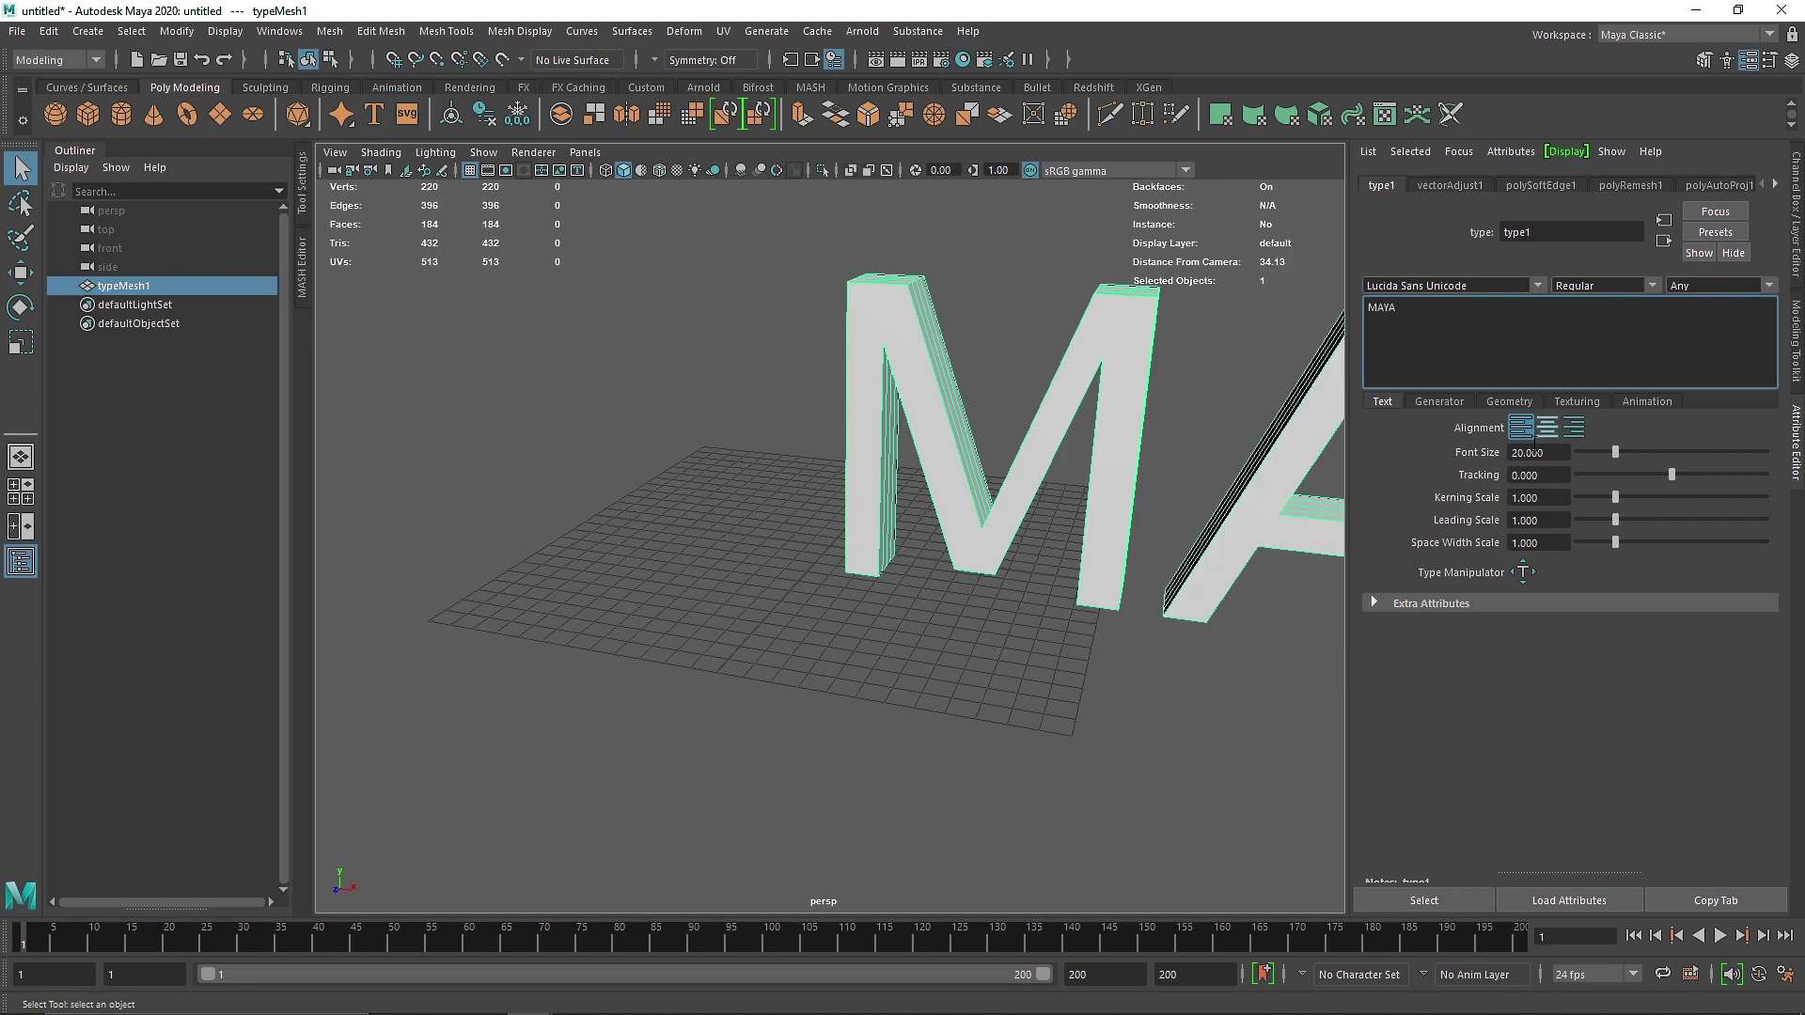
Centre-align the MAYA text and set its font size to 5.
{"action": "double_click", "coordinate": [1561, 452]}
{"action": "type", "text": "5"}
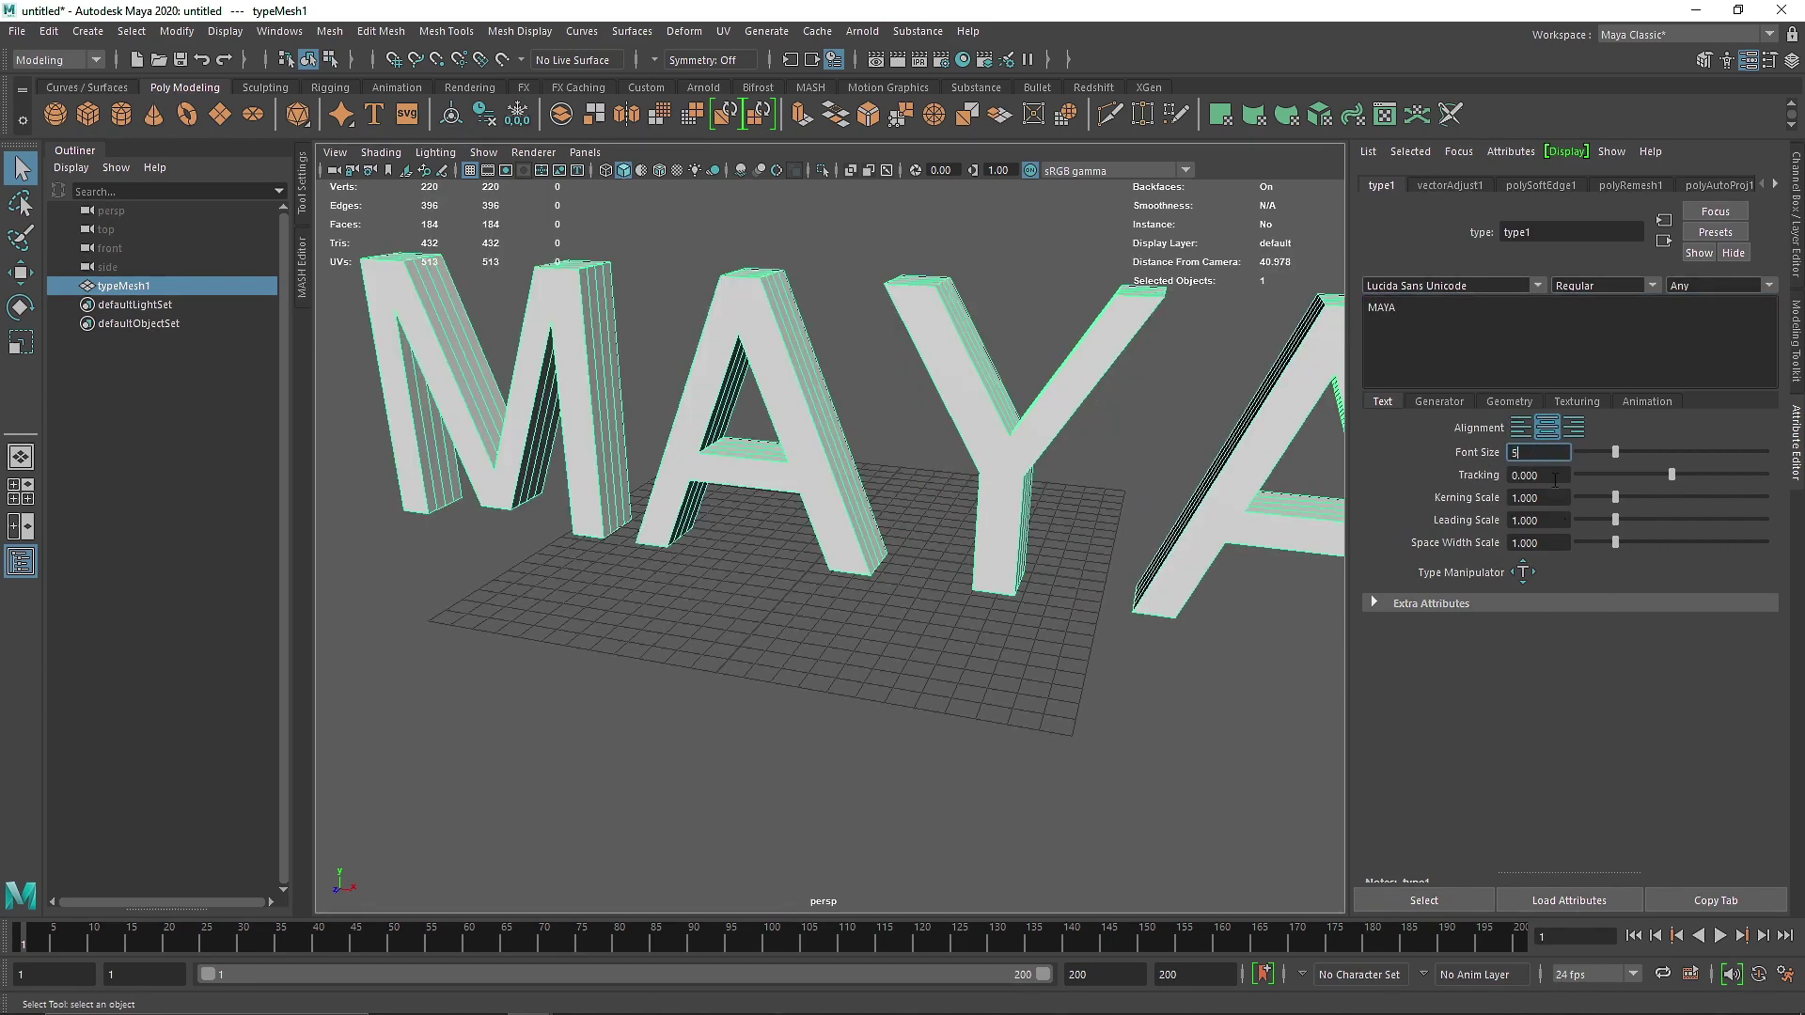
{"action": "left_click", "coordinate": [1542, 476]}
{"action": "right_click_drag", "start_coordinate": [903, 464], "coordinate": [1138, 555], "text": "alt"}
{"action": "middle_click_drag", "start_coordinate": [1040, 483], "coordinate": [1039, 542], "text": "alt"}
Set the extrude distance of the MAYA type geometry to 0.5.
{"action": "left_click", "coordinate": [1505, 400]}
{"action": "left_click", "coordinate": [1556, 447]}
{"action": "scroll", "coordinate": [1473, 639], "scroll_direction": "down", "scroll_amount": 3}
{"action": "left_click", "coordinate": [1585, 715]}
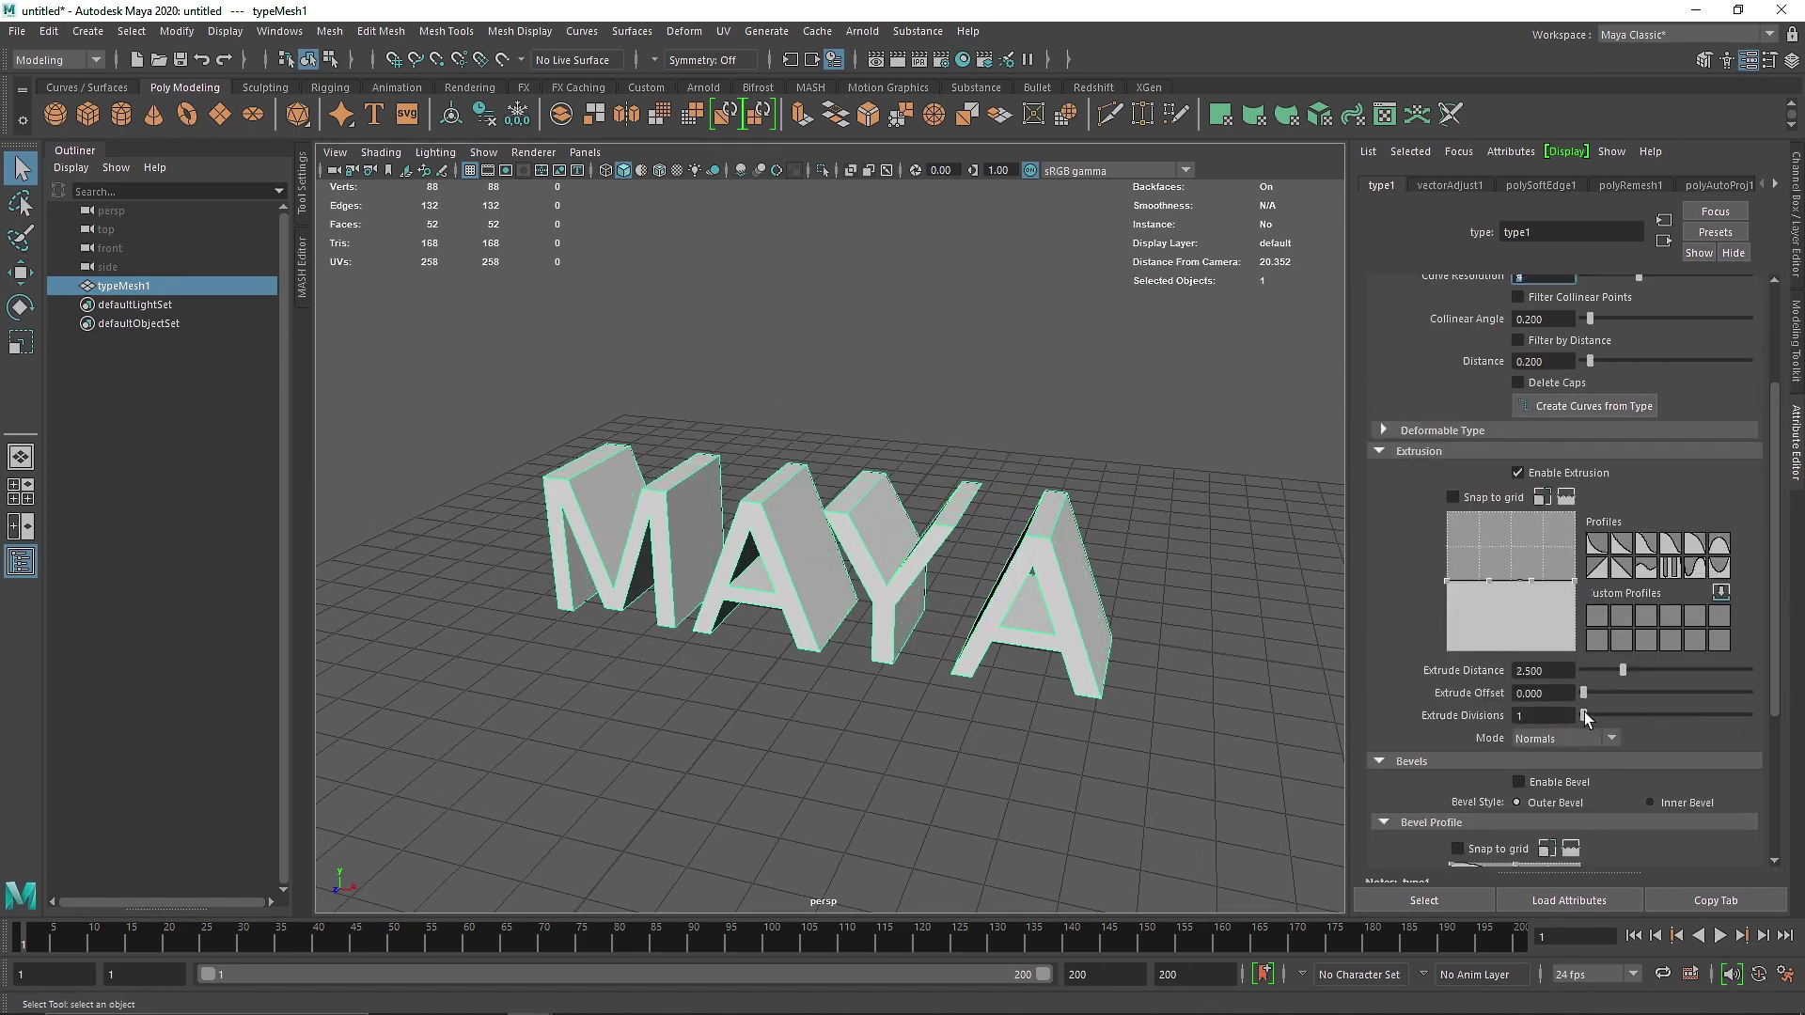
{"action": "left_click_drag", "start_coordinate": [1187, 648], "coordinate": [1097, 645], "text": "alt"}
{"action": "right_click_drag", "start_coordinate": [926, 536], "coordinate": [971, 560], "text": "alt"}
{"action": "middle_click_drag", "start_coordinate": [971, 561], "coordinate": [979, 570], "text": "alt"}
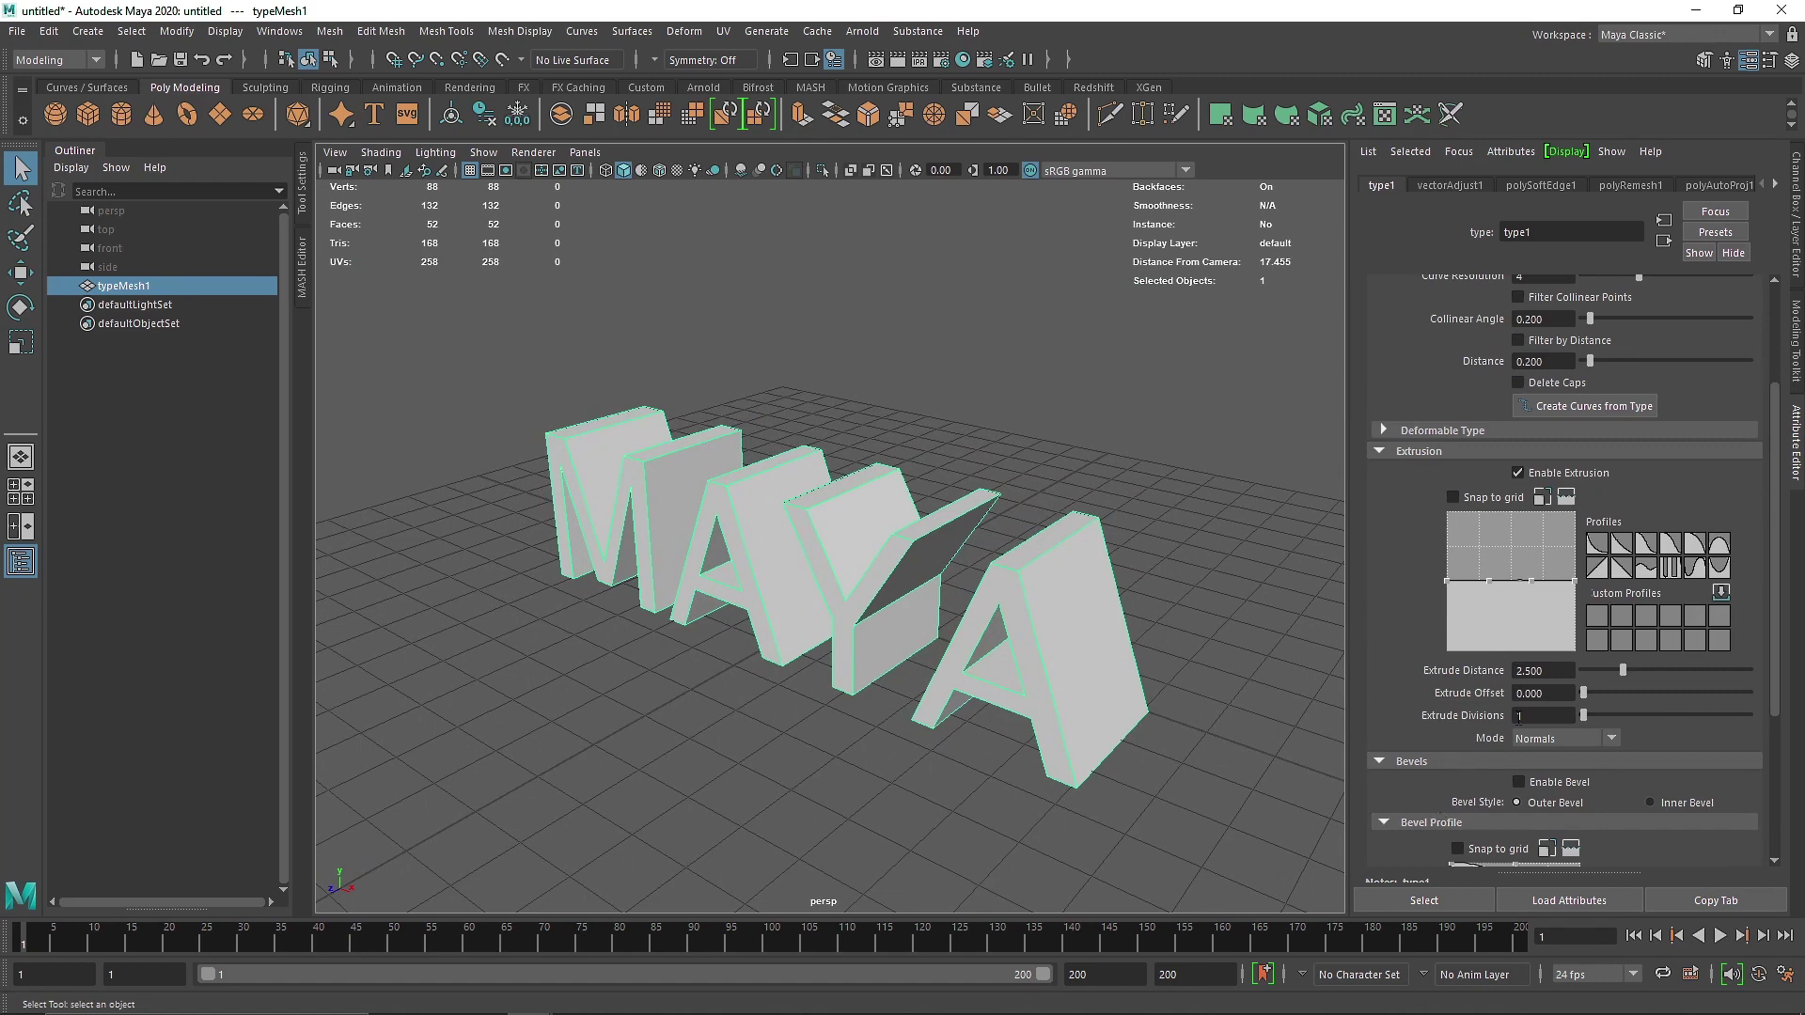
{"action": "left_click_drag", "start_coordinate": [1601, 674], "coordinate": [1596, 674]}
{"action": "double_click", "coordinate": [1542, 671]}
{"action": "type", "text": "0.5"}
{"action": "key", "text": "Return"}
{"action": "scroll", "coordinate": [1448, 383], "scroll_direction": "up", "scroll_amount": 3}
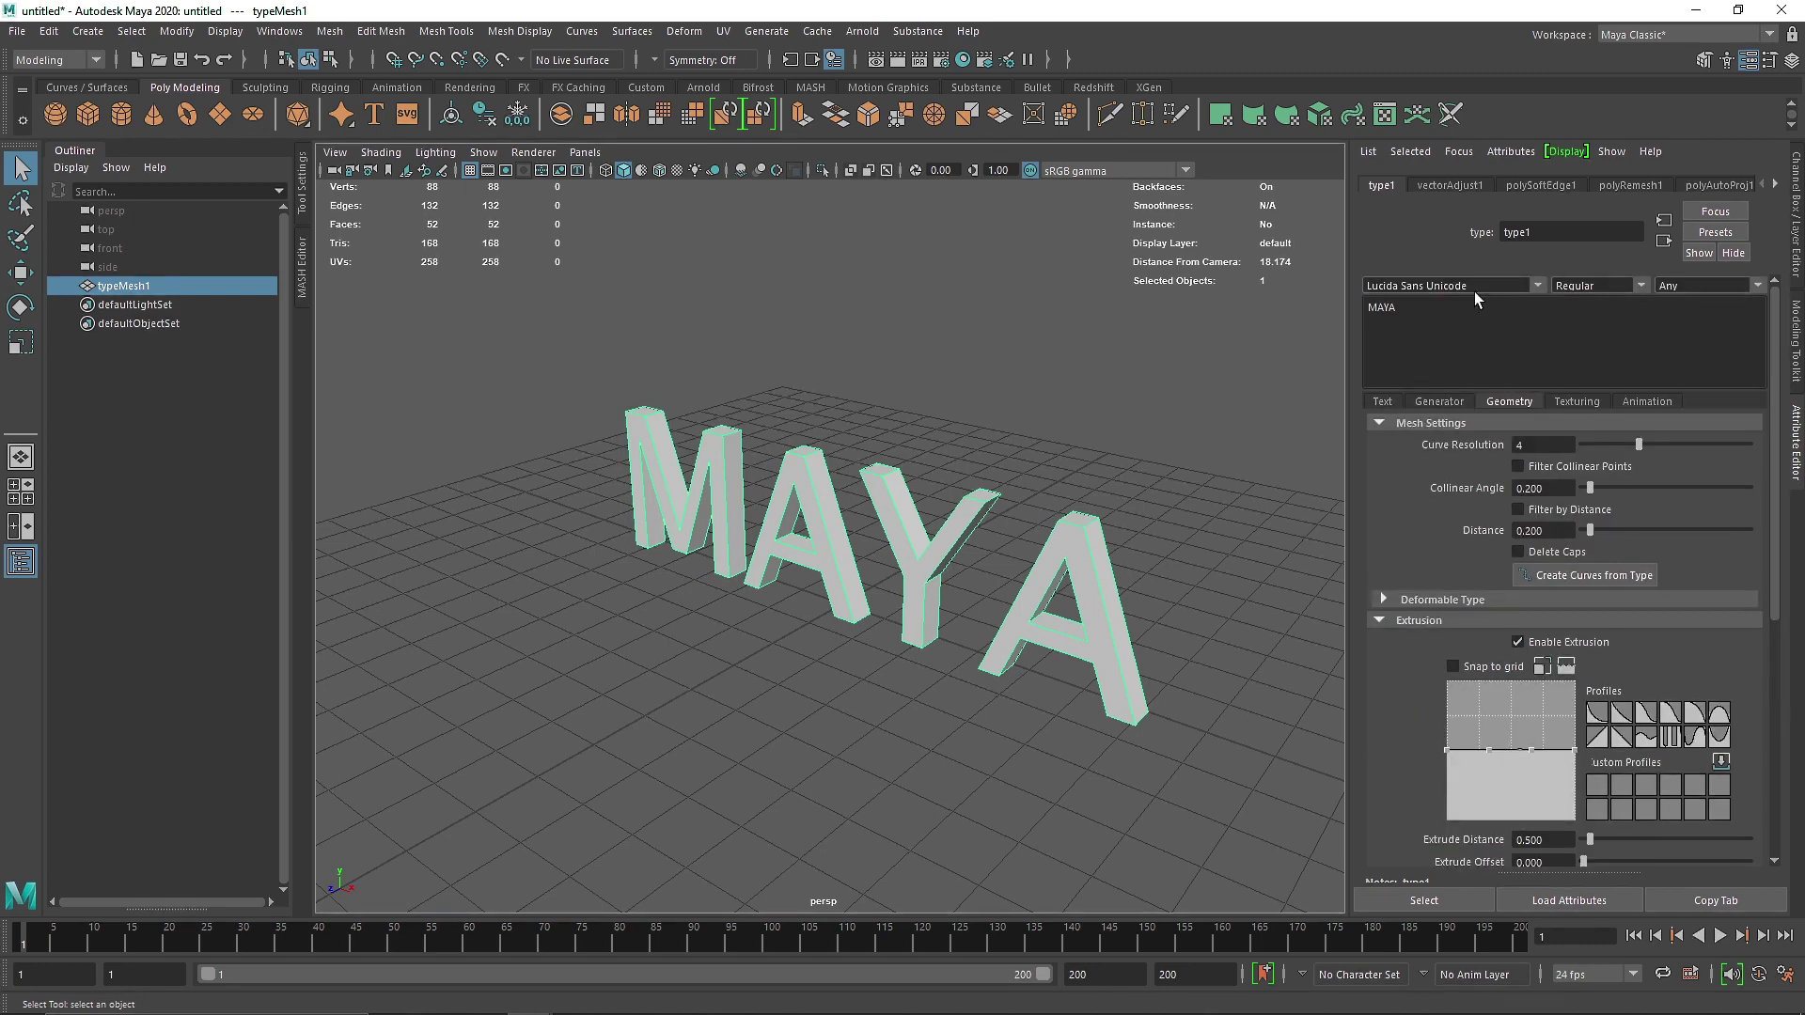
Change the MAYA text's font to Poppins Black.
{"action": "left_click", "coordinate": [1539, 287]}
{"action": "type", "text": "pop"}
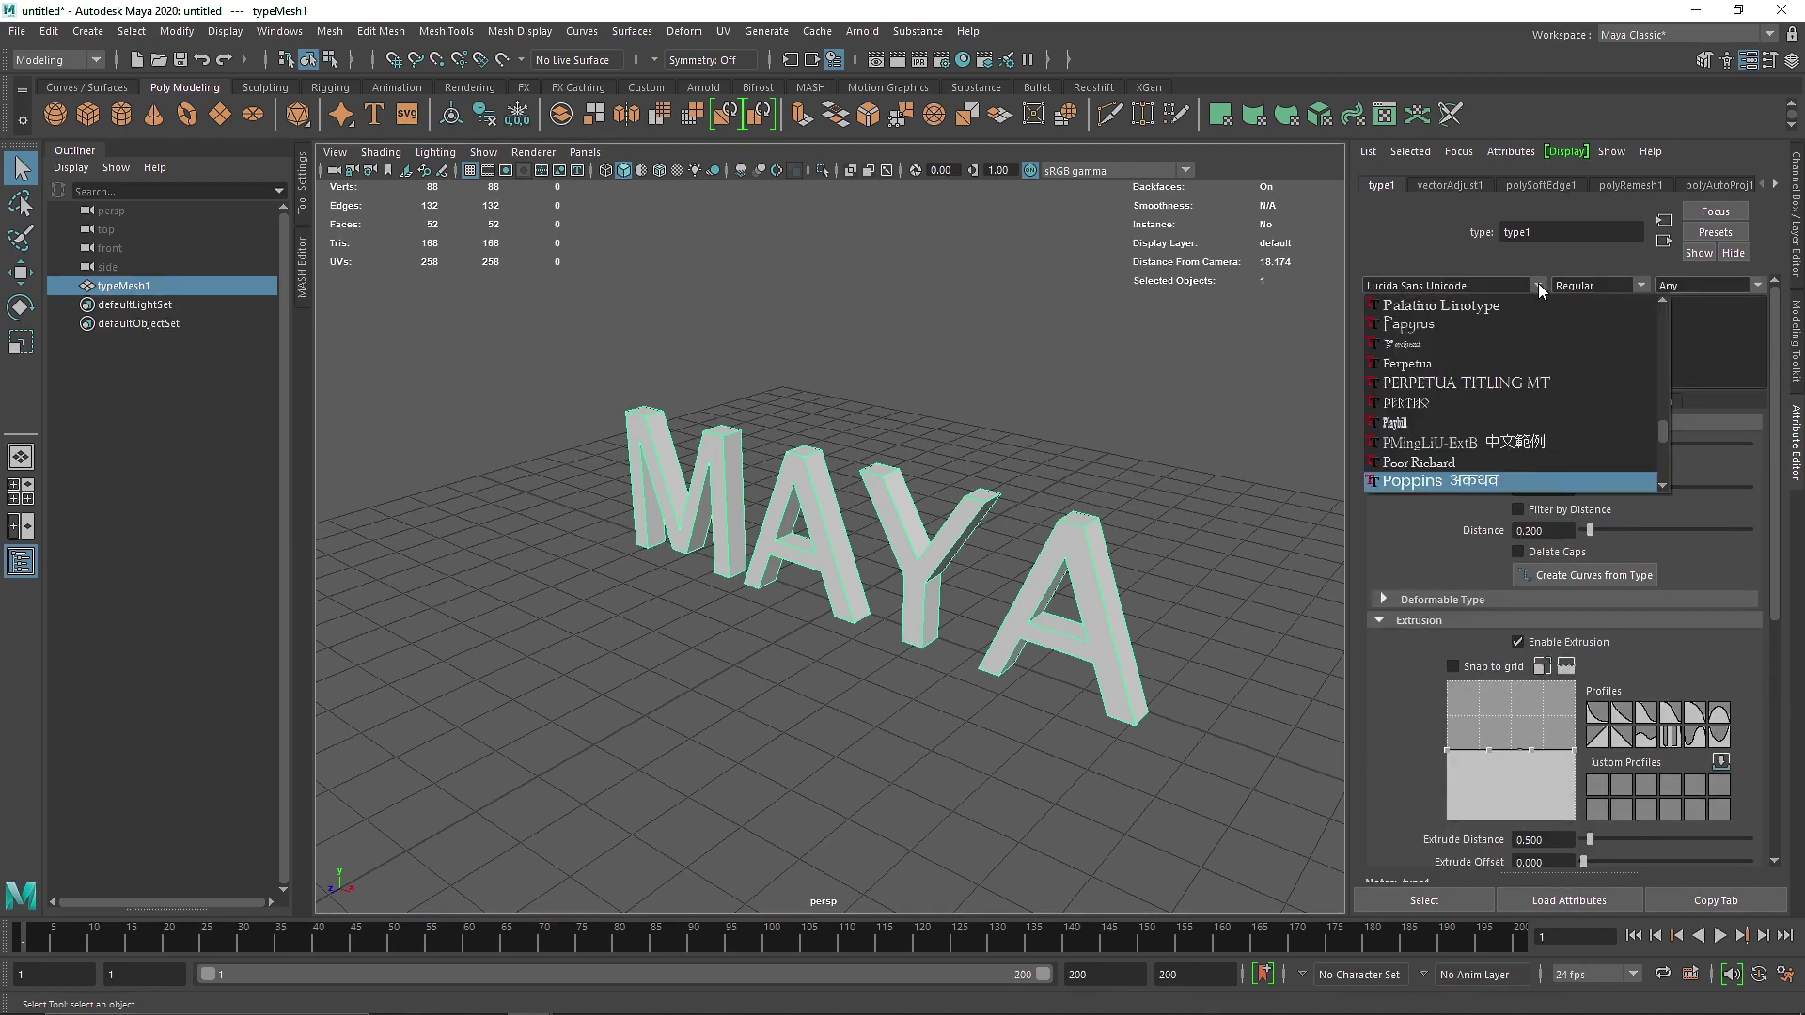
{"action": "key", "text": "Down"}
{"action": "key", "text": "Down"}
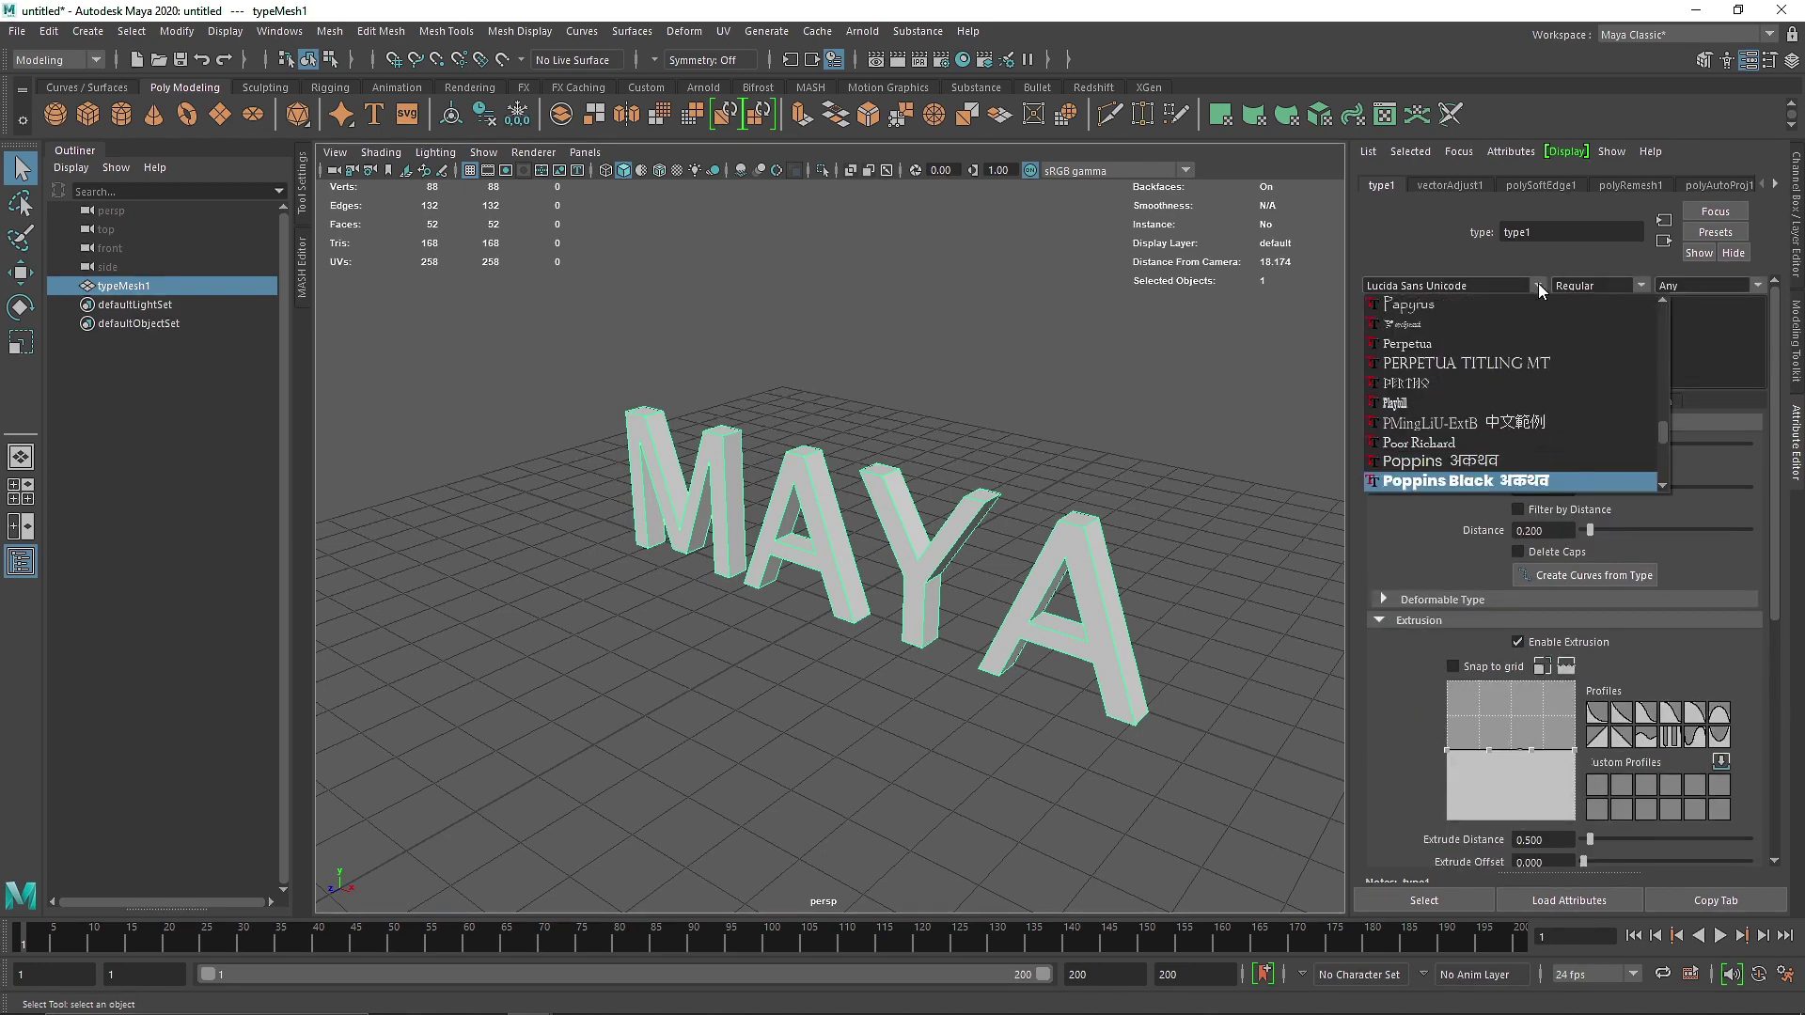
{"action": "key", "text": "Up"}
{"action": "key", "text": "Return"}
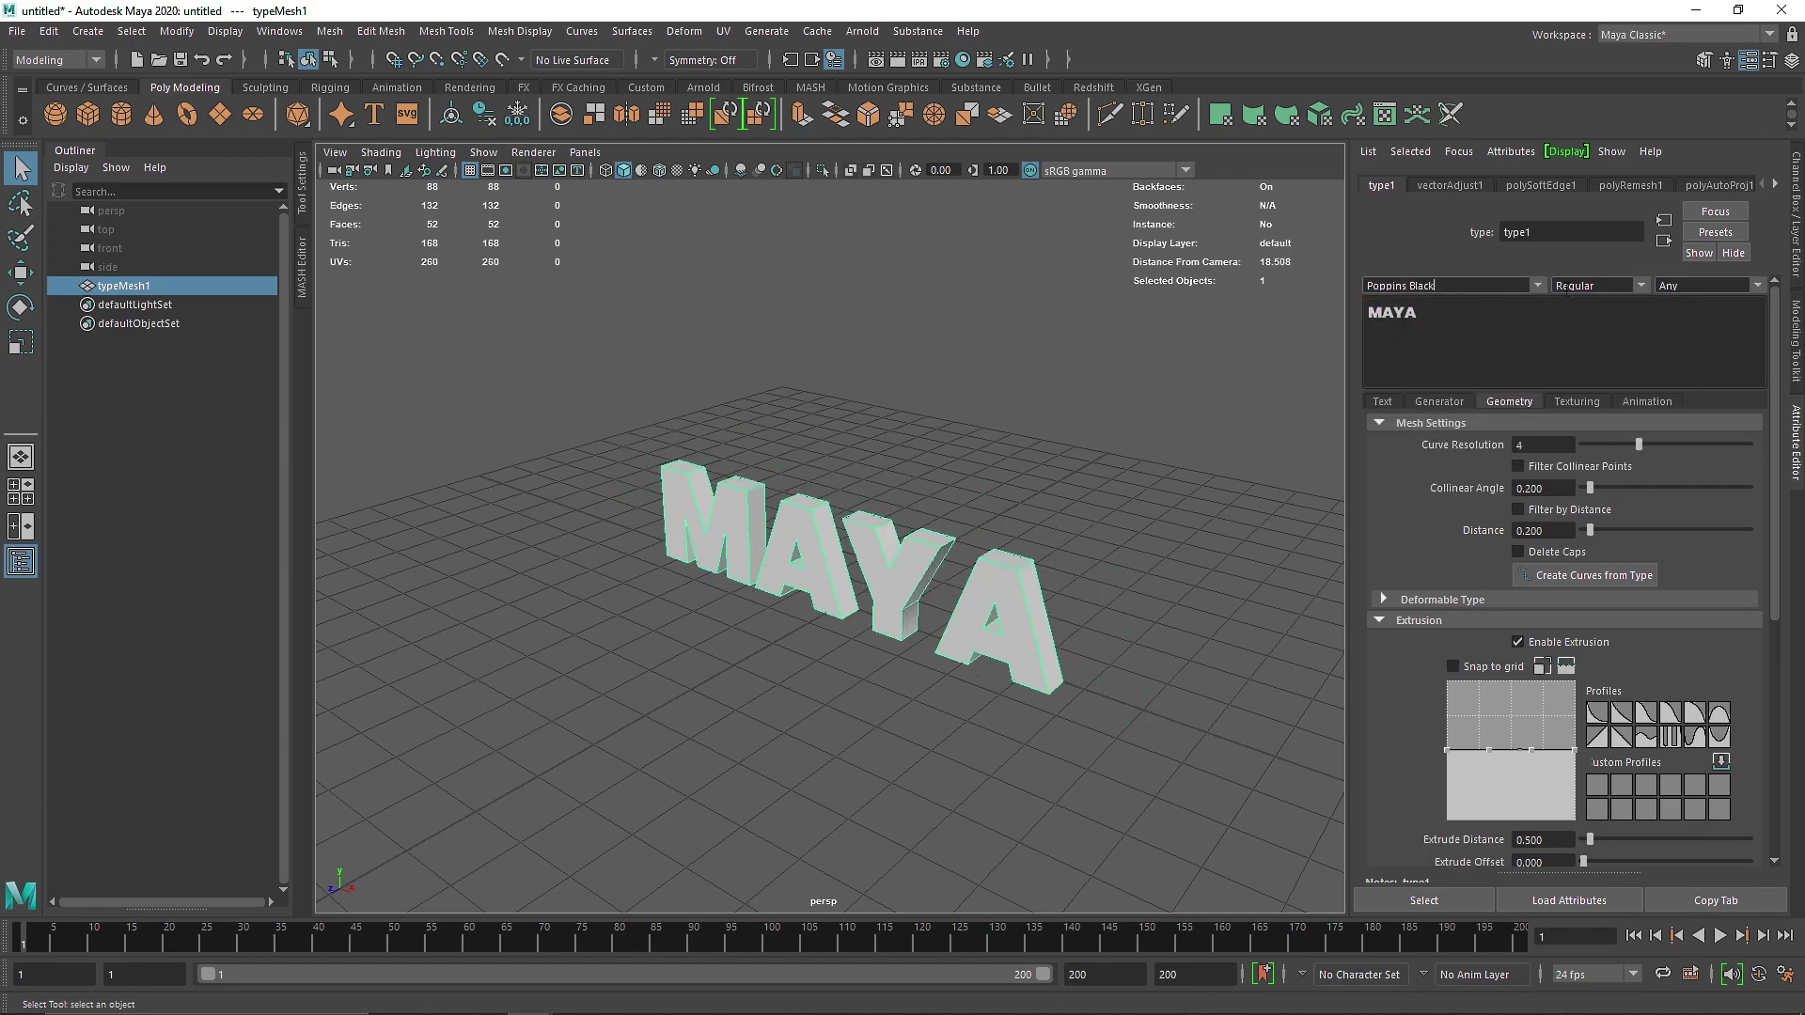
Try Poppins Medium on the MAYA text, and settle on another Poppins weight lighter than Black.
{"action": "left_click_drag", "start_coordinate": [847, 539], "coordinate": [905, 539], "text": "alt"}
{"action": "left_click", "coordinate": [1538, 285]}
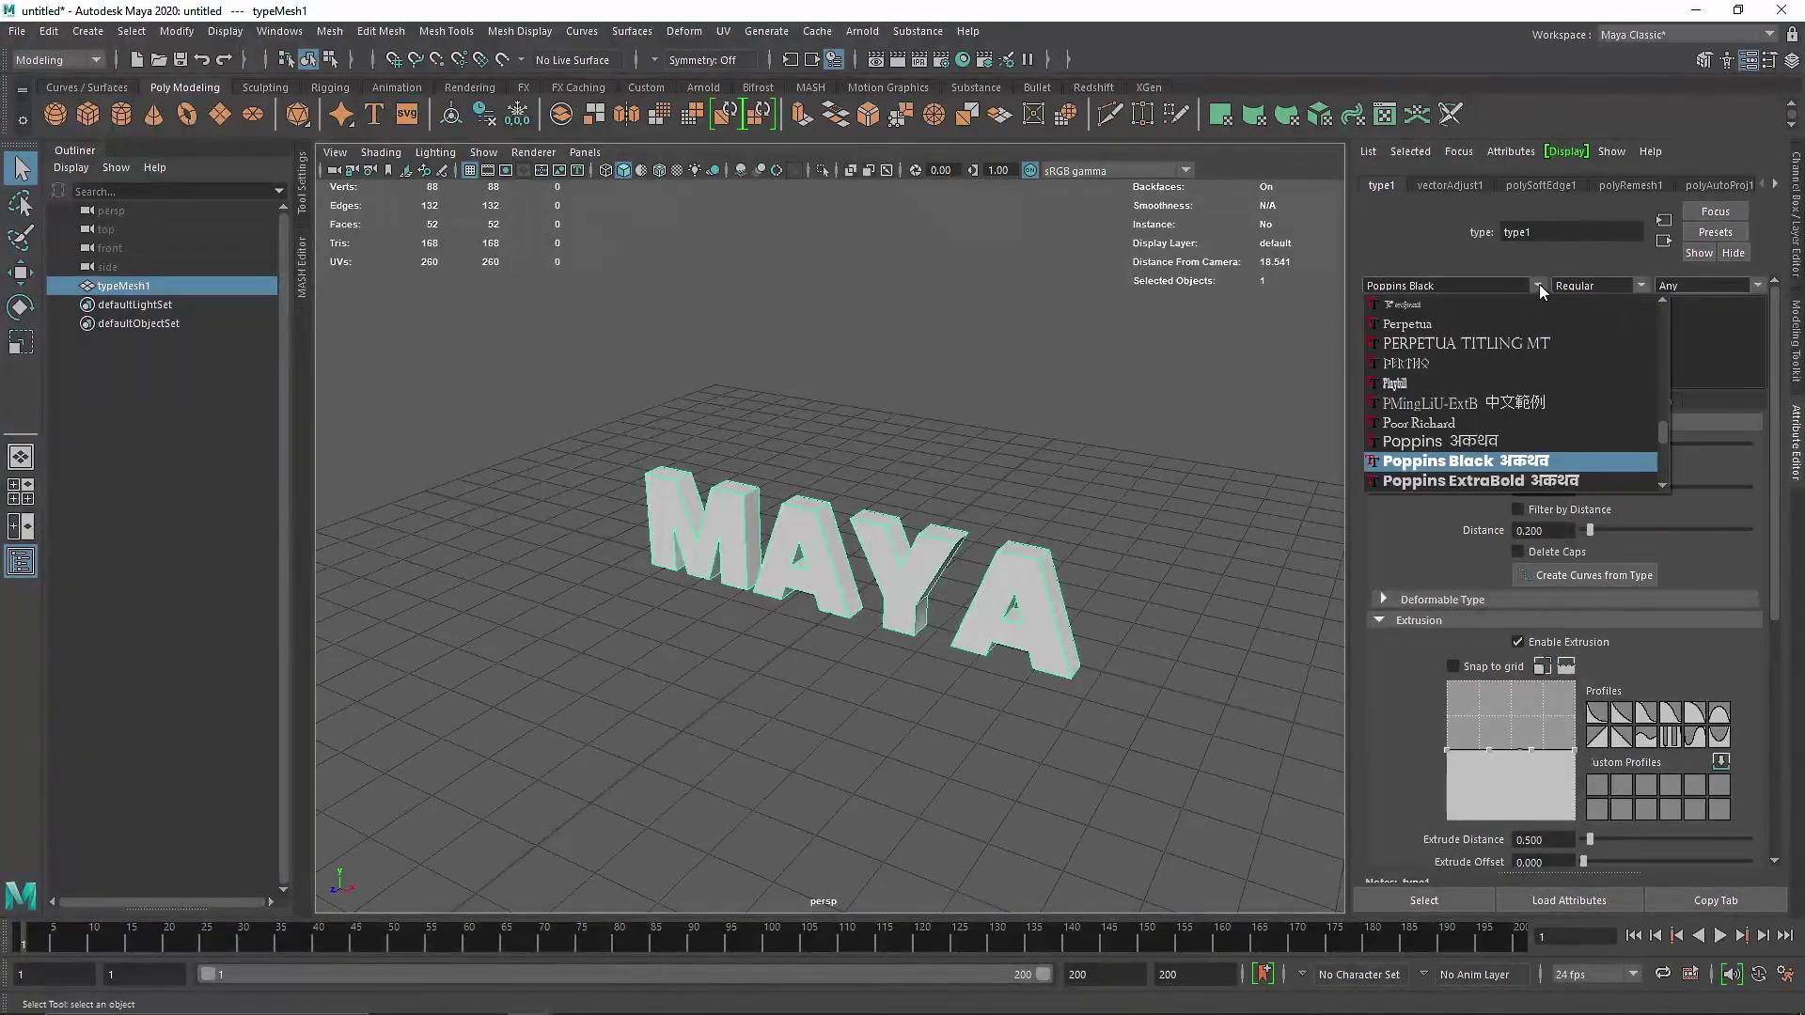
{"action": "key", "text": "Down"}
{"action": "key", "text": "Down"}
{"action": "key", "text": "Return"}
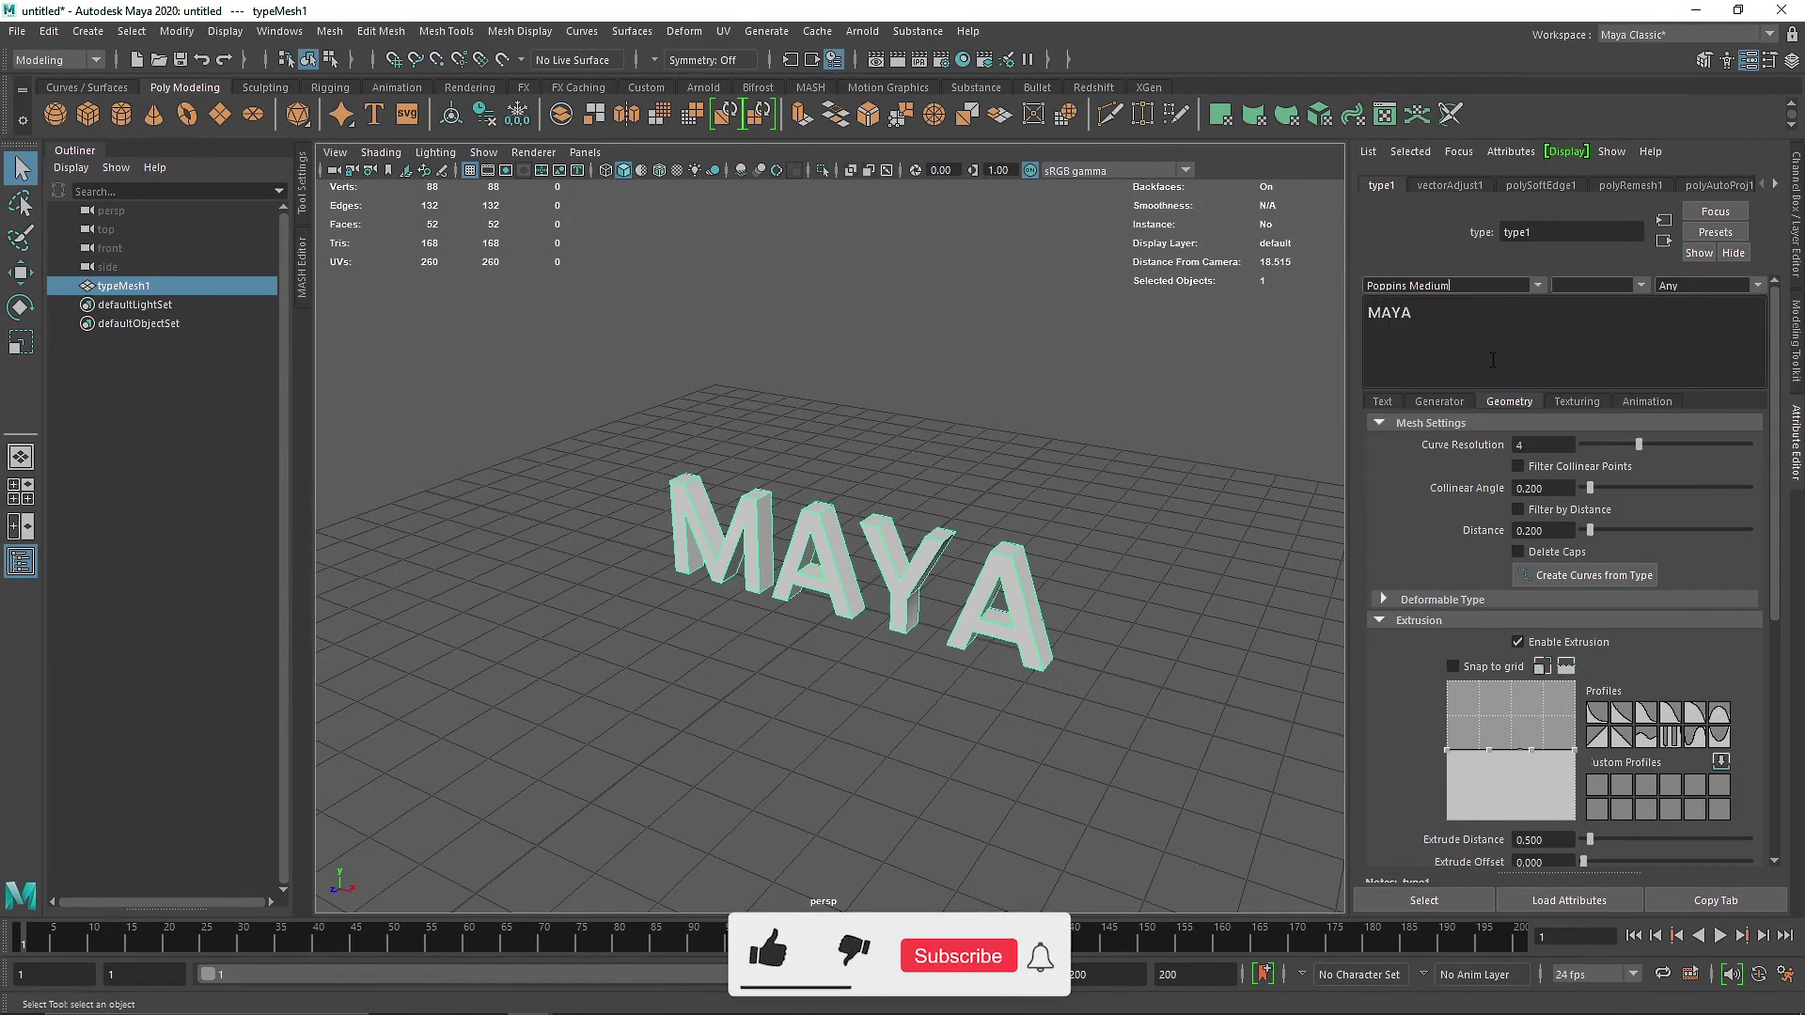
{"action": "left_click", "coordinate": [1540, 288]}
{"action": "left_click", "coordinate": [1482, 442]}
Switch to the FX menu set and emit nParticles from the selected MAYA type mesh.
{"action": "left_click", "coordinate": [785, 564]}
{"action": "left_click_drag", "start_coordinate": [743, 578], "coordinate": [820, 555], "text": "alt"}
{"action": "left_click", "coordinate": [928, 477]}
{"action": "left_click_drag", "start_coordinate": [929, 473], "coordinate": [927, 516], "text": "alt"}
{"action": "scroll", "coordinate": [791, 474], "scroll_direction": "up", "scroll_amount": 2}
{"action": "left_click_drag", "start_coordinate": [782, 479], "coordinate": [790, 484], "text": "alt"}
{"action": "left_click", "coordinate": [62, 71]}
{"action": "left_click", "coordinate": [59, 134]}
{"action": "left_click_drag", "start_coordinate": [575, 405], "coordinate": [725, 608]}
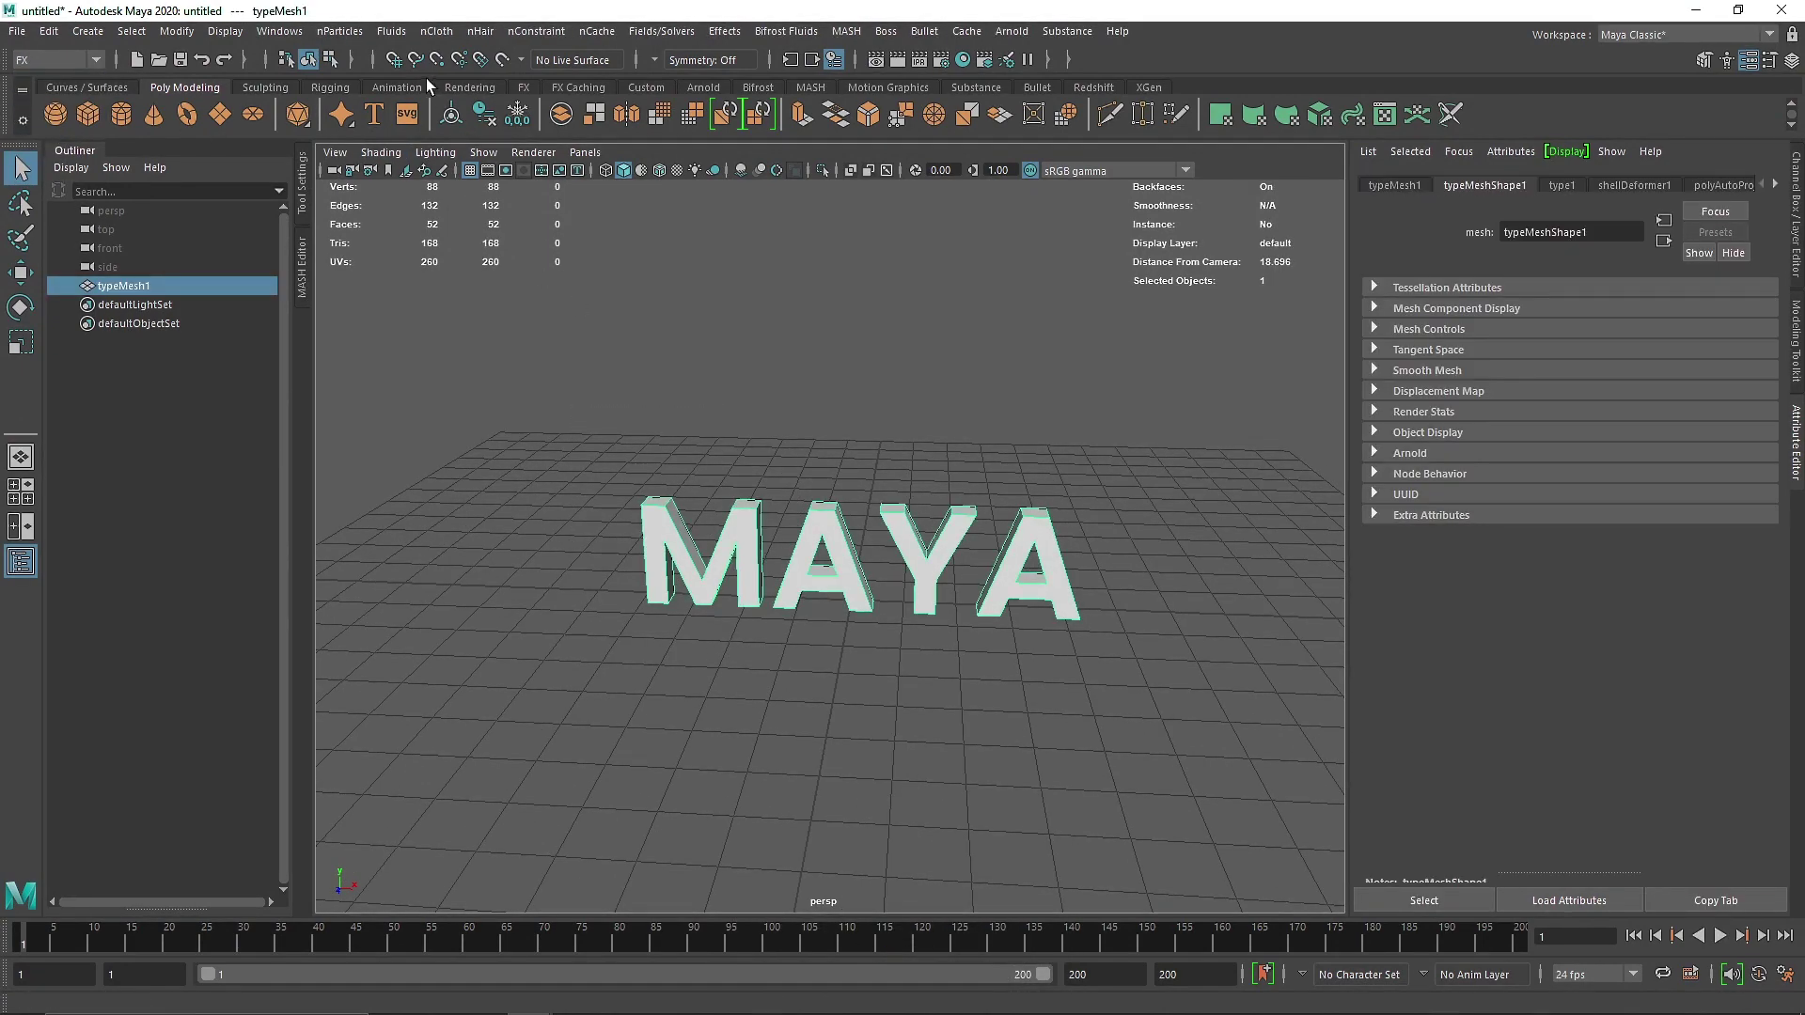
{"action": "left_click", "coordinate": [346, 36]}
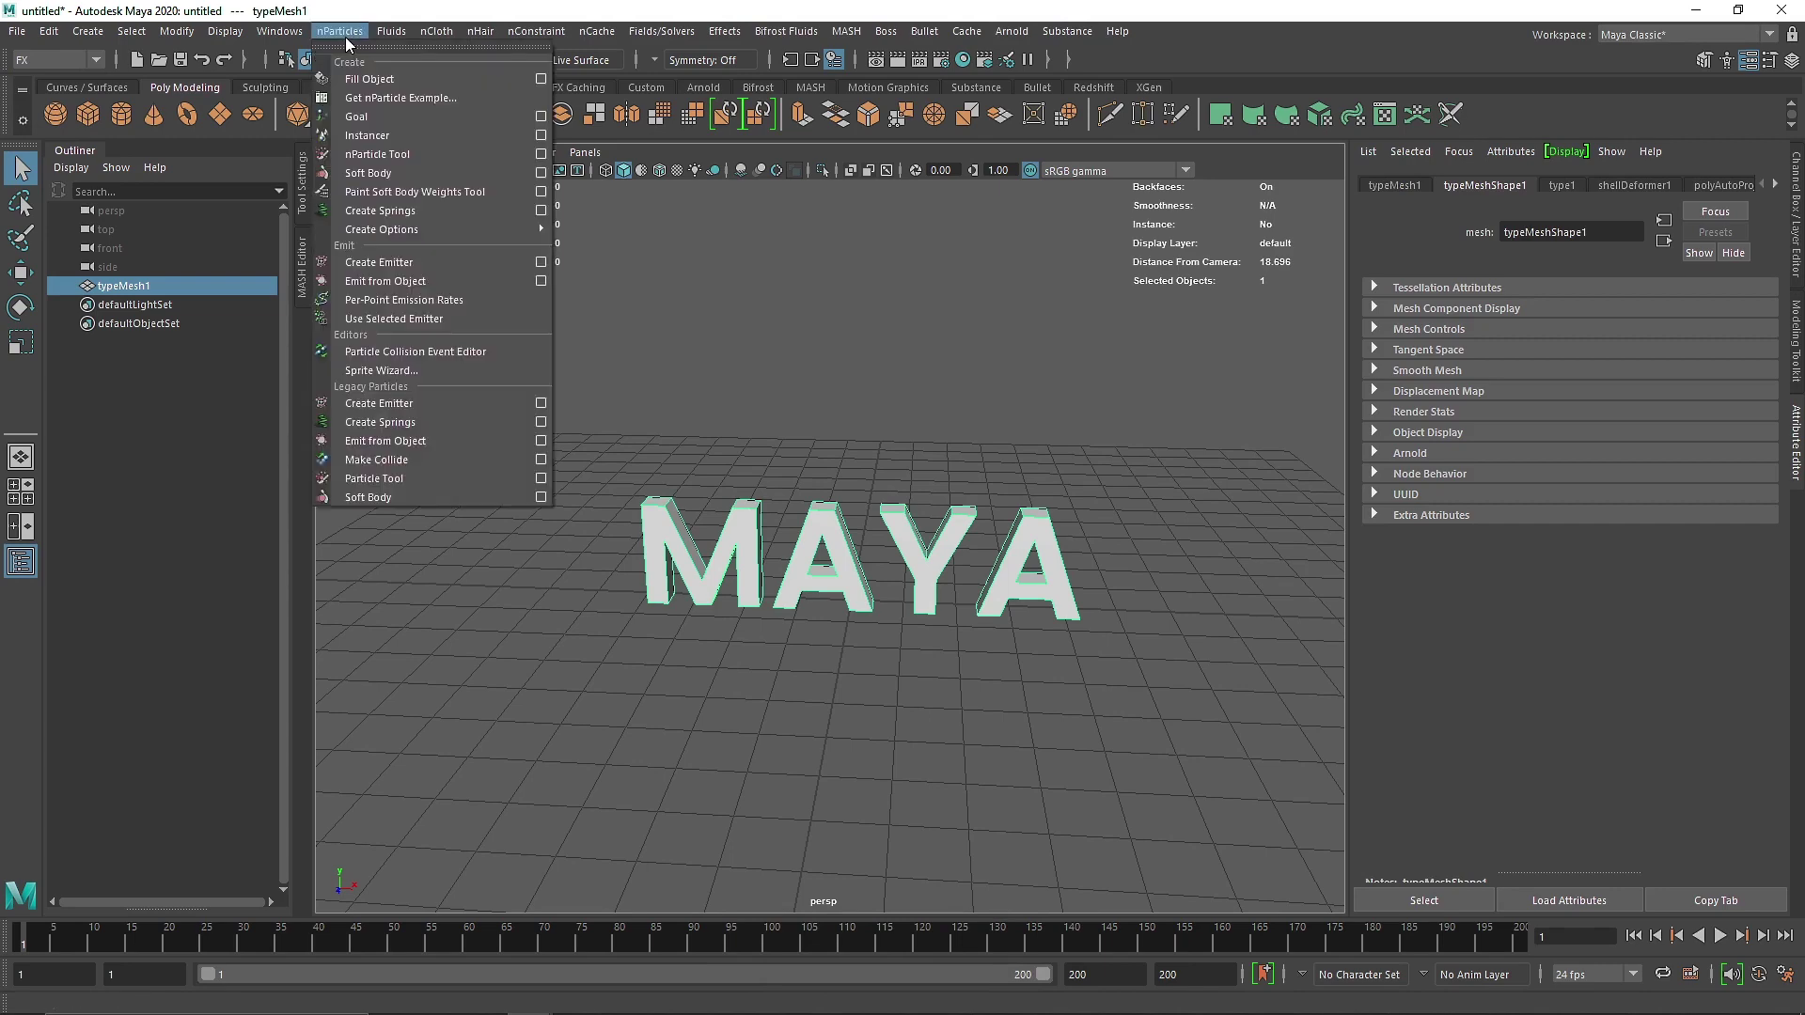
{"action": "left_click", "coordinate": [433, 282]}
Preview the particle emission, set the emitter type to Surface, and replay the simulation from the first frame.
{"action": "left_click", "coordinate": [1721, 936]}
{"action": "scroll", "coordinate": [1031, 602], "scroll_direction": "up", "scroll_amount": 4}
{"action": "left_click_drag", "start_coordinate": [1031, 602], "coordinate": [916, 582], "text": "alt"}
{"action": "left_click_drag", "start_coordinate": [1093, 777], "coordinate": [1081, 715], "text": "alt"}
{"action": "left_click", "coordinate": [1539, 500]}
{"action": "left_click", "coordinate": [1544, 551]}
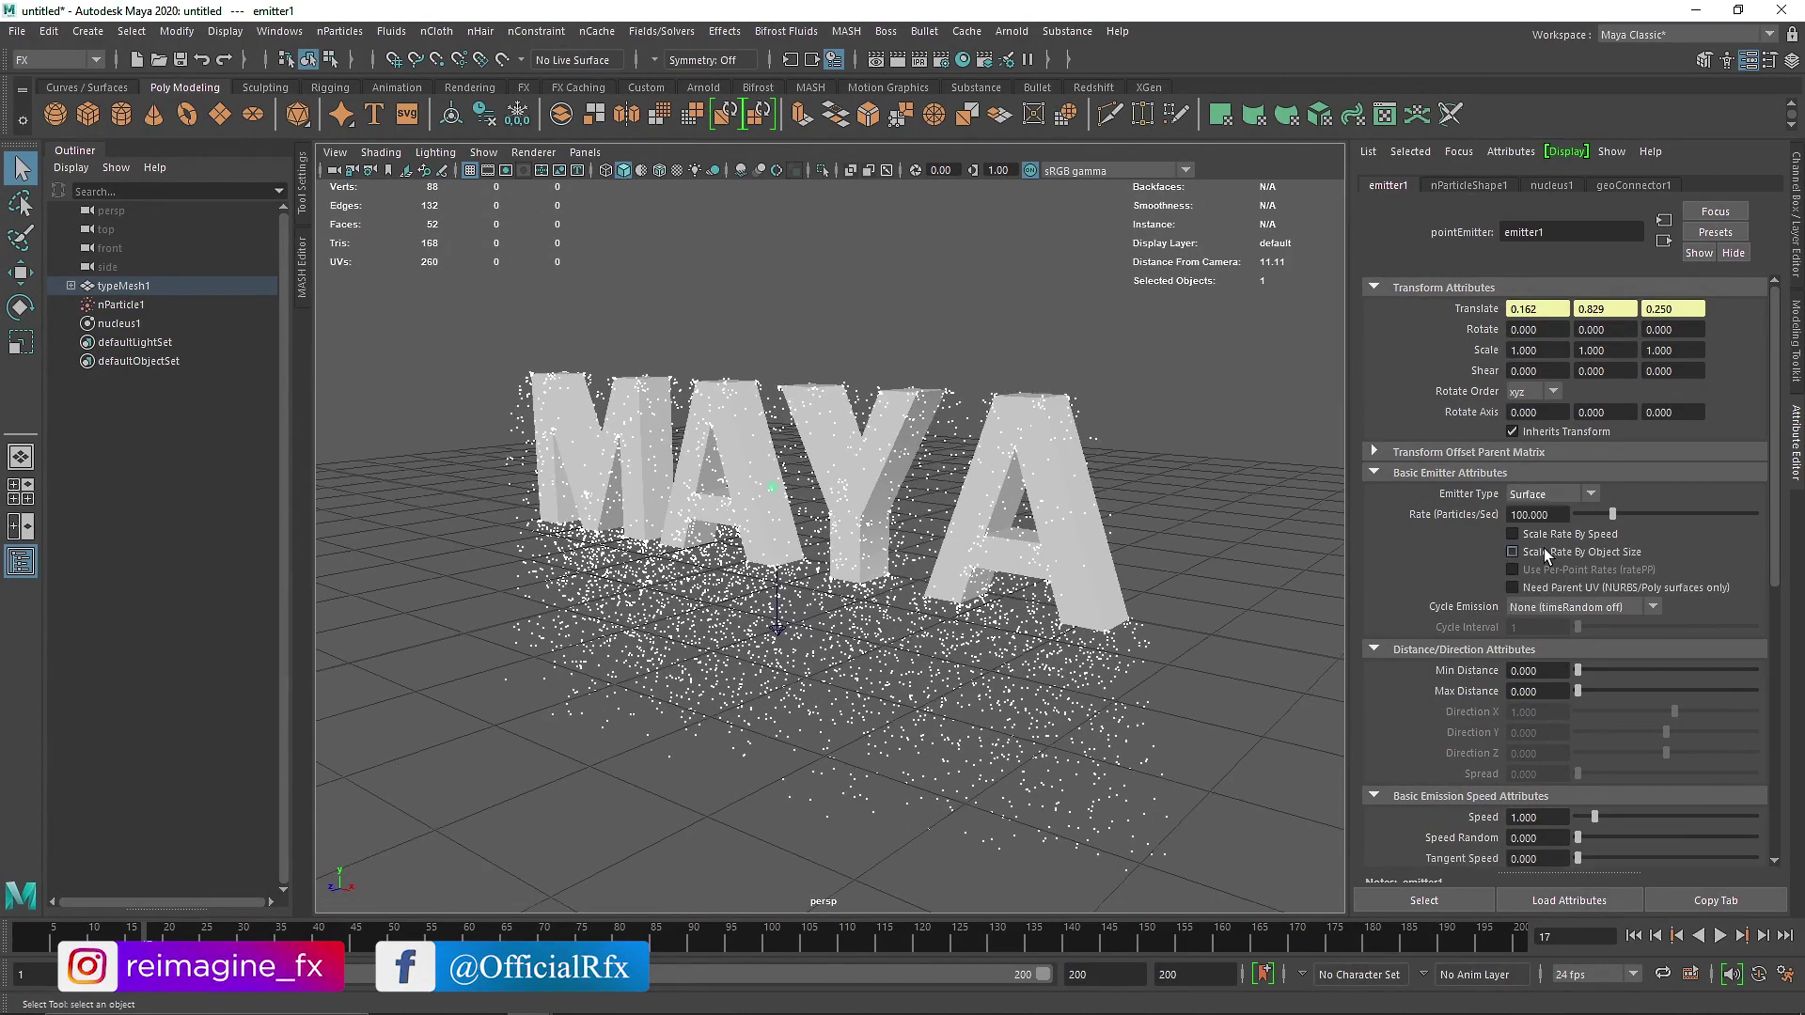
{"action": "left_click", "coordinate": [1633, 935]}
{"action": "left_click", "coordinate": [1721, 937]}
{"action": "left_click_drag", "start_coordinate": [1224, 691], "coordinate": [527, 248], "text": "alt"}
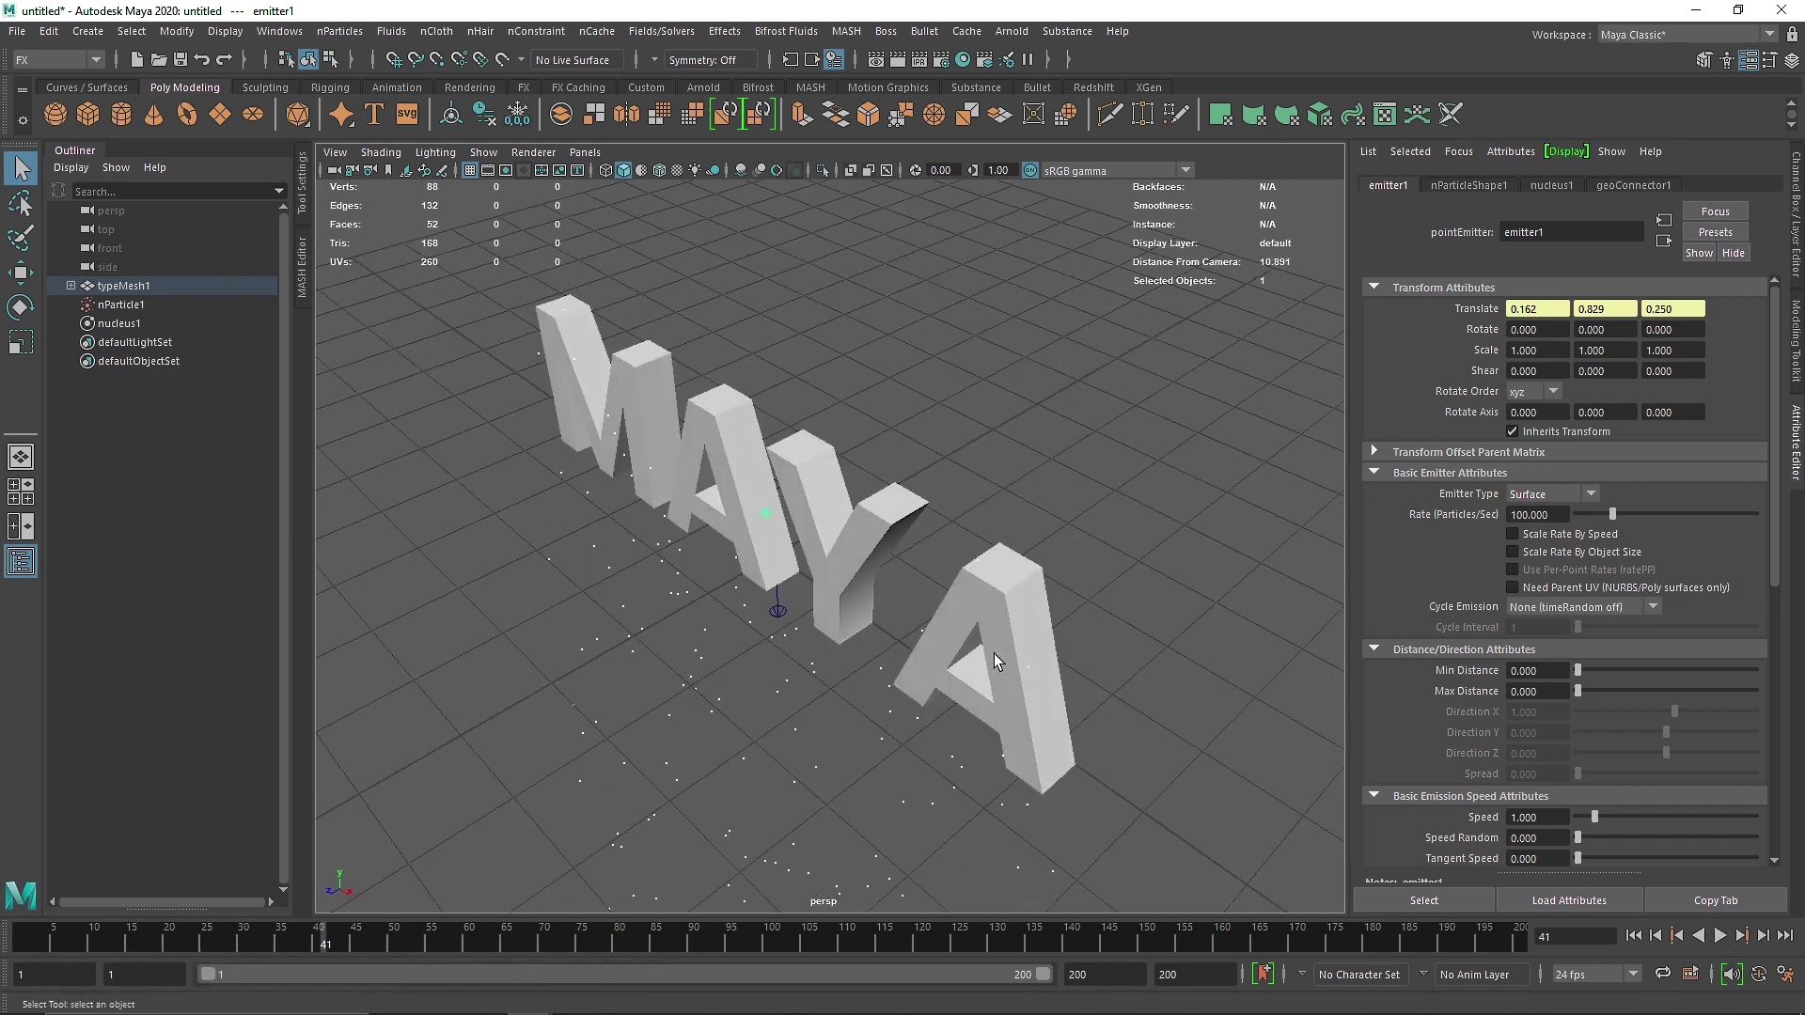
Set the emitter's rate to 1000 particles per second and play the simulation.
{"action": "left_click", "coordinate": [1530, 514]}
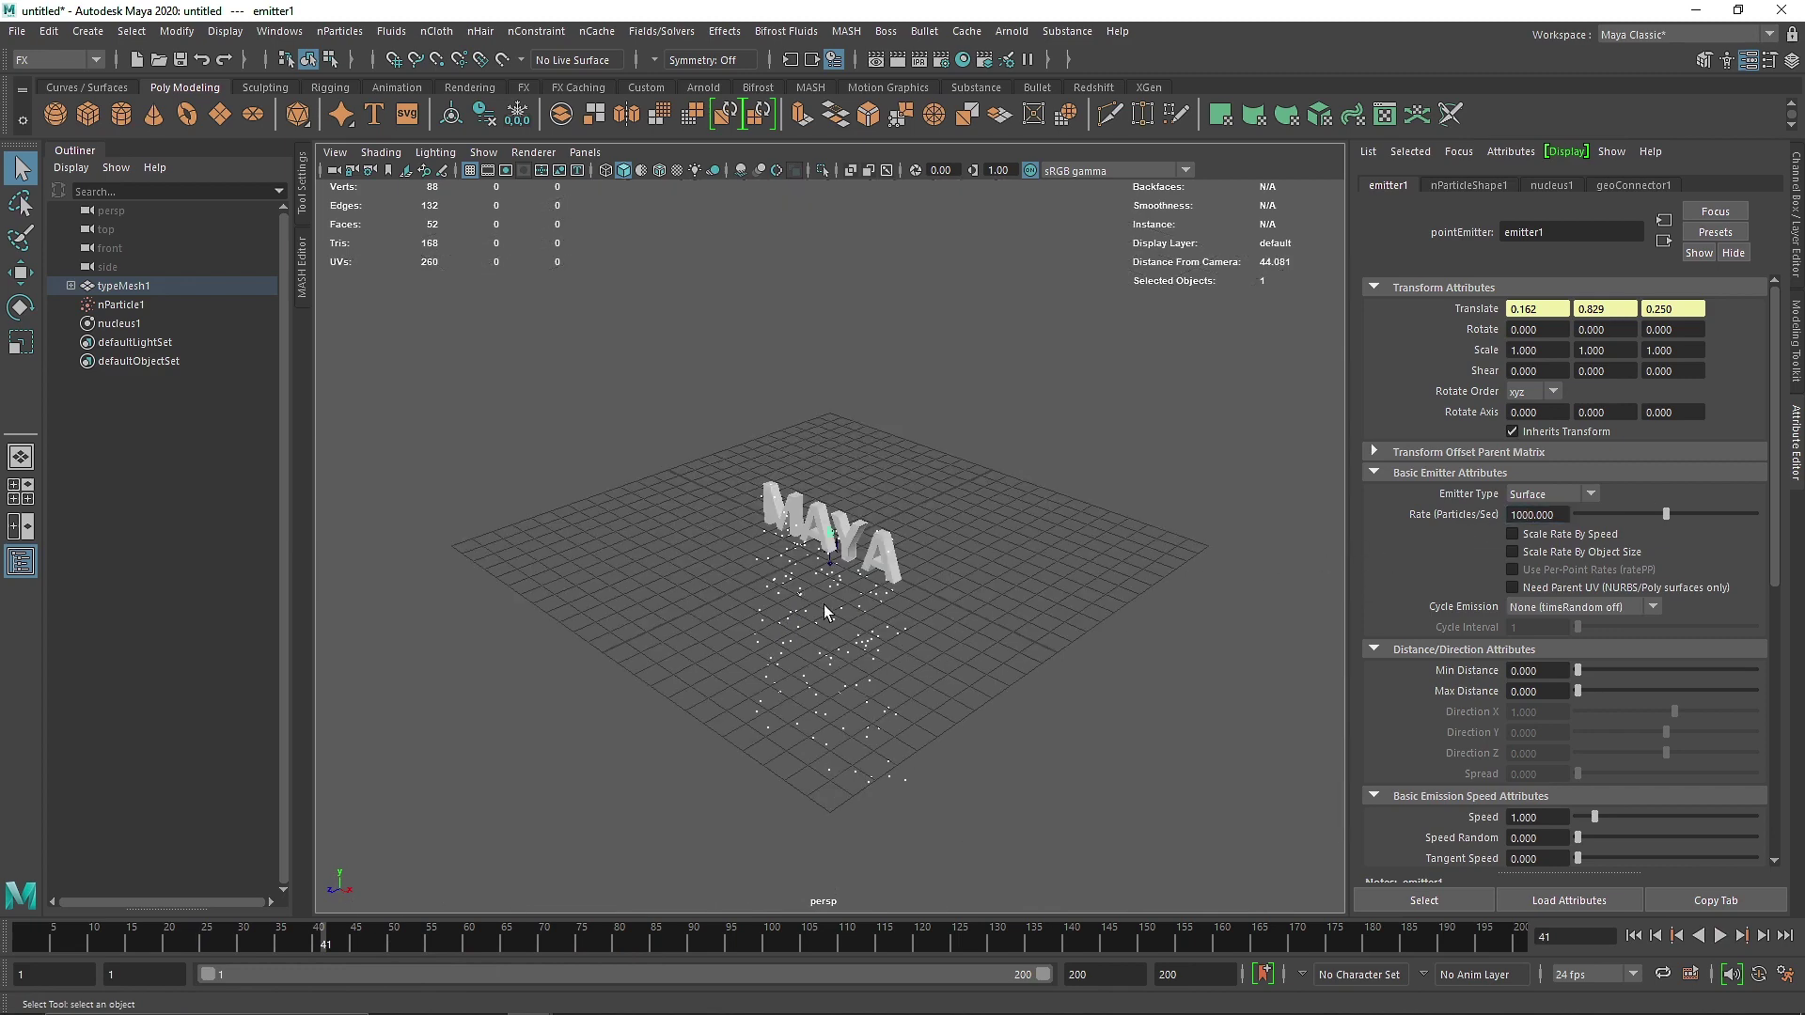
{"action": "scroll", "coordinate": [818, 611], "scroll_direction": "up", "scroll_amount": 9}
{"action": "left_click_drag", "start_coordinate": [820, 602], "coordinate": [863, 571], "text": "alt"}
{"action": "scroll", "coordinate": [874, 583], "scroll_direction": "down", "scroll_amount": 3}
{"action": "middle_click_drag", "start_coordinate": [947, 640], "coordinate": [870, 660], "text": "alt"}
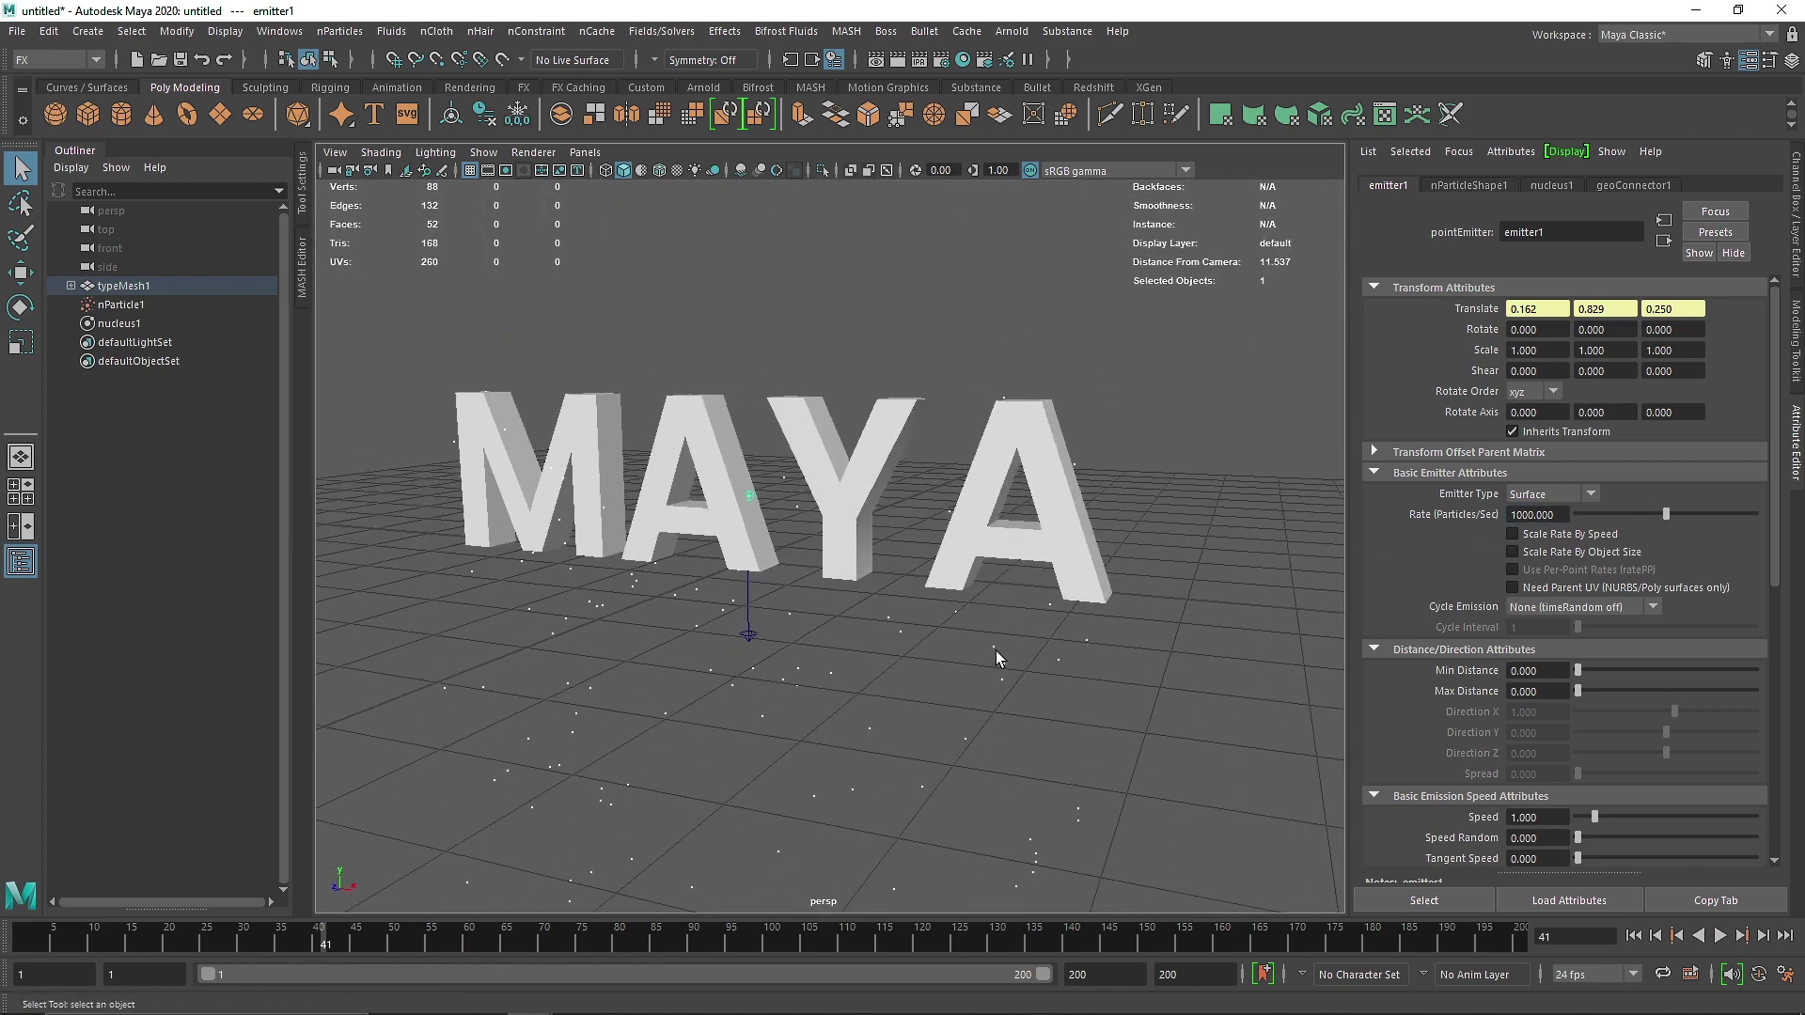
{"action": "left_click", "coordinate": [1528, 514]}
{"action": "double_click", "coordinate": [1563, 515]}
{"action": "left_click", "coordinate": [1720, 937]}
{"action": "key", "text": "Escape"}
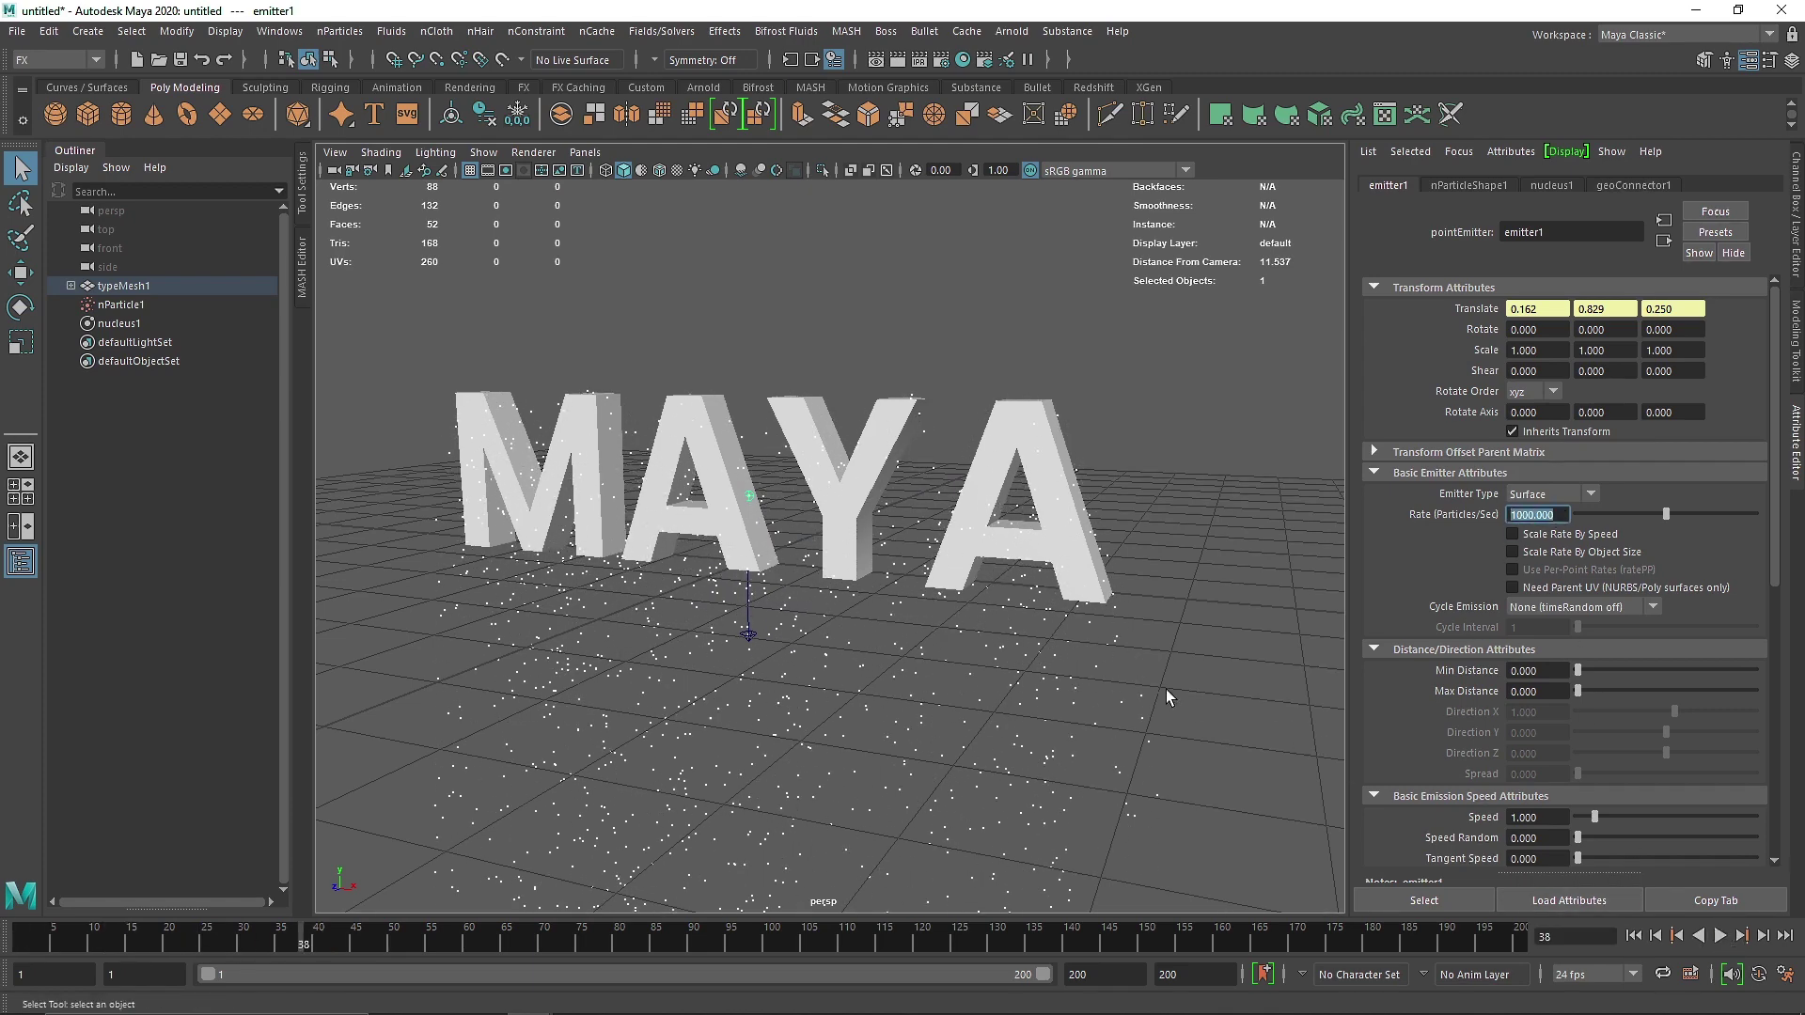
Select the emitted nParticles and change their particle render type to Spheres.
{"action": "left_click", "coordinate": [946, 740]}
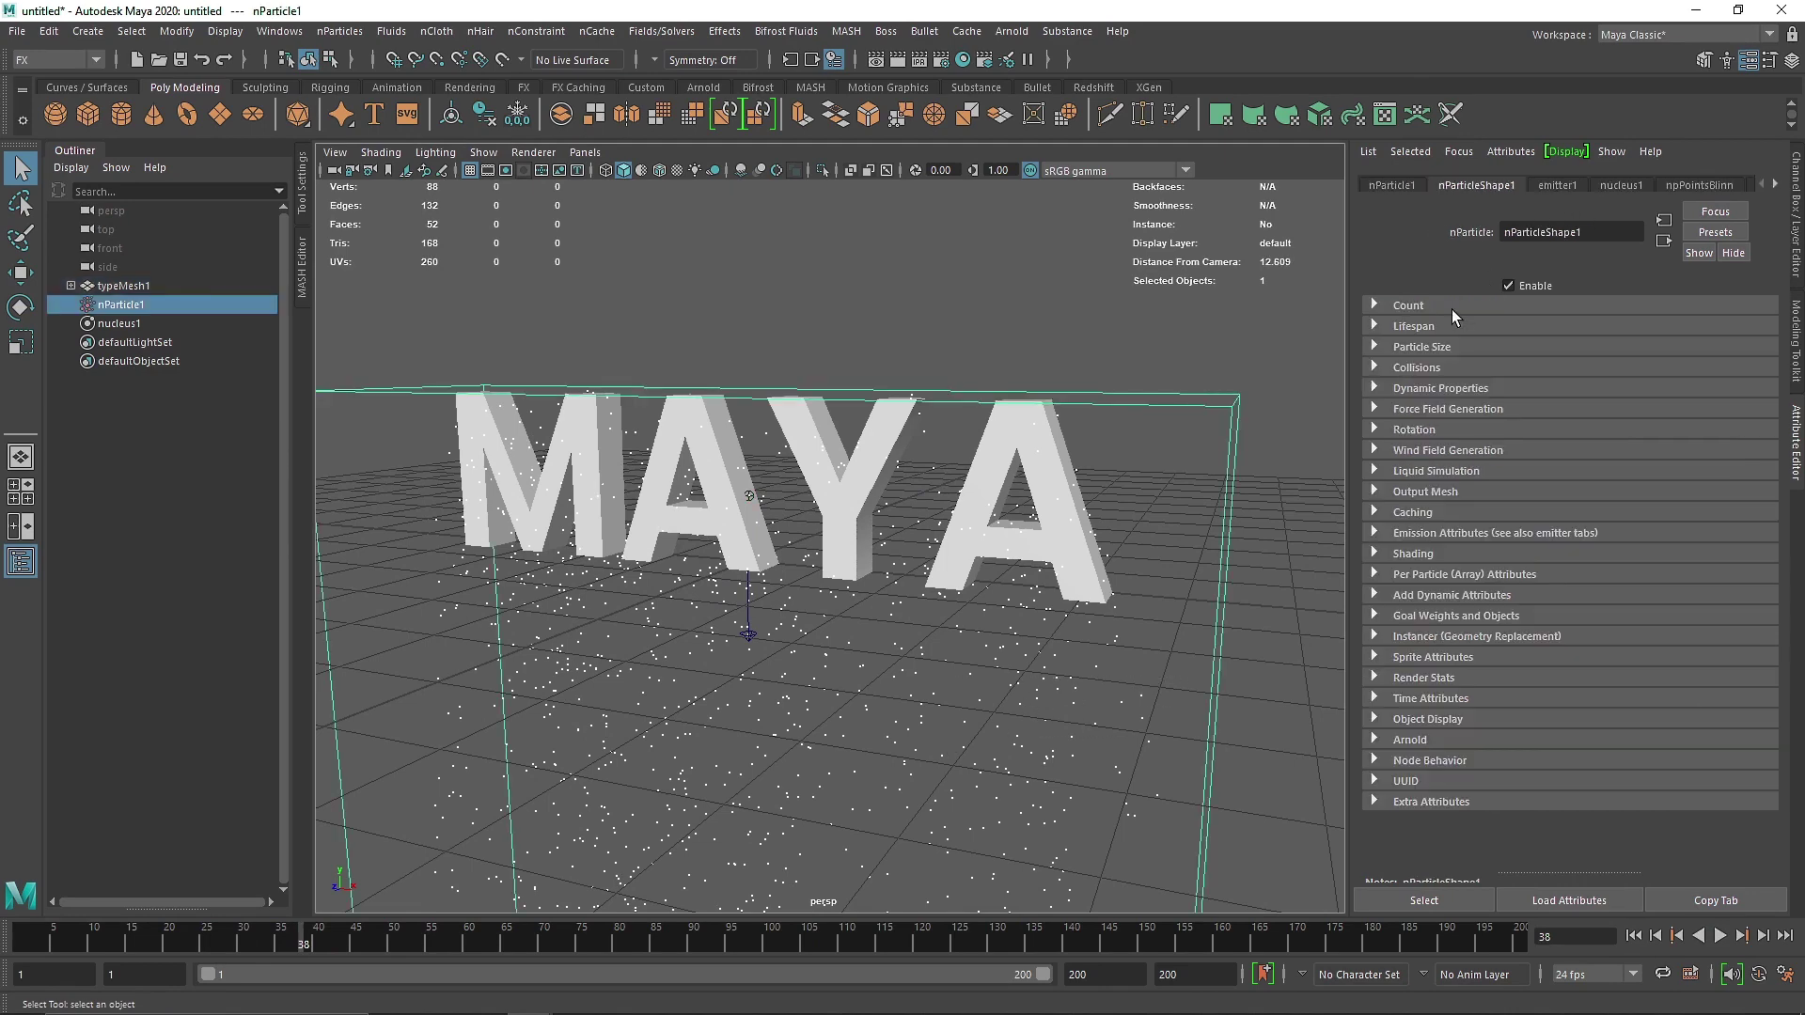
{"action": "left_click", "coordinate": [1429, 348]}
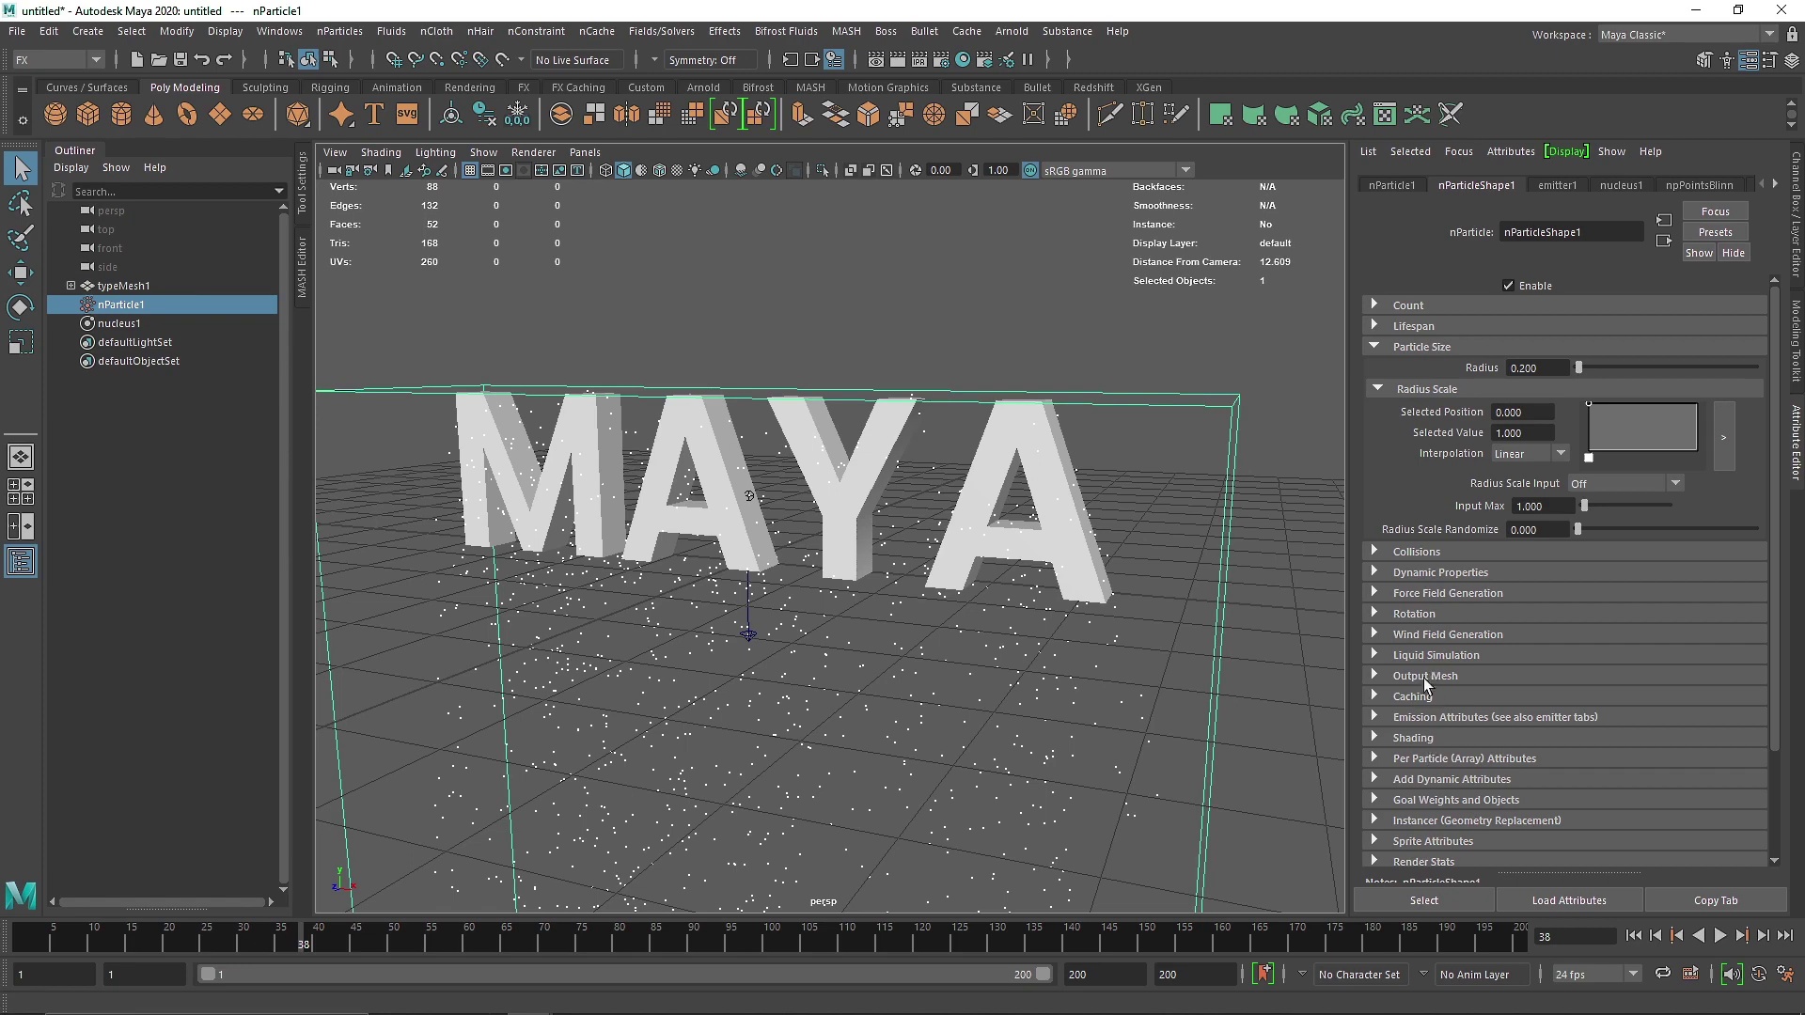
{"action": "left_click", "coordinate": [1413, 738]}
{"action": "left_click", "coordinate": [1572, 759]}
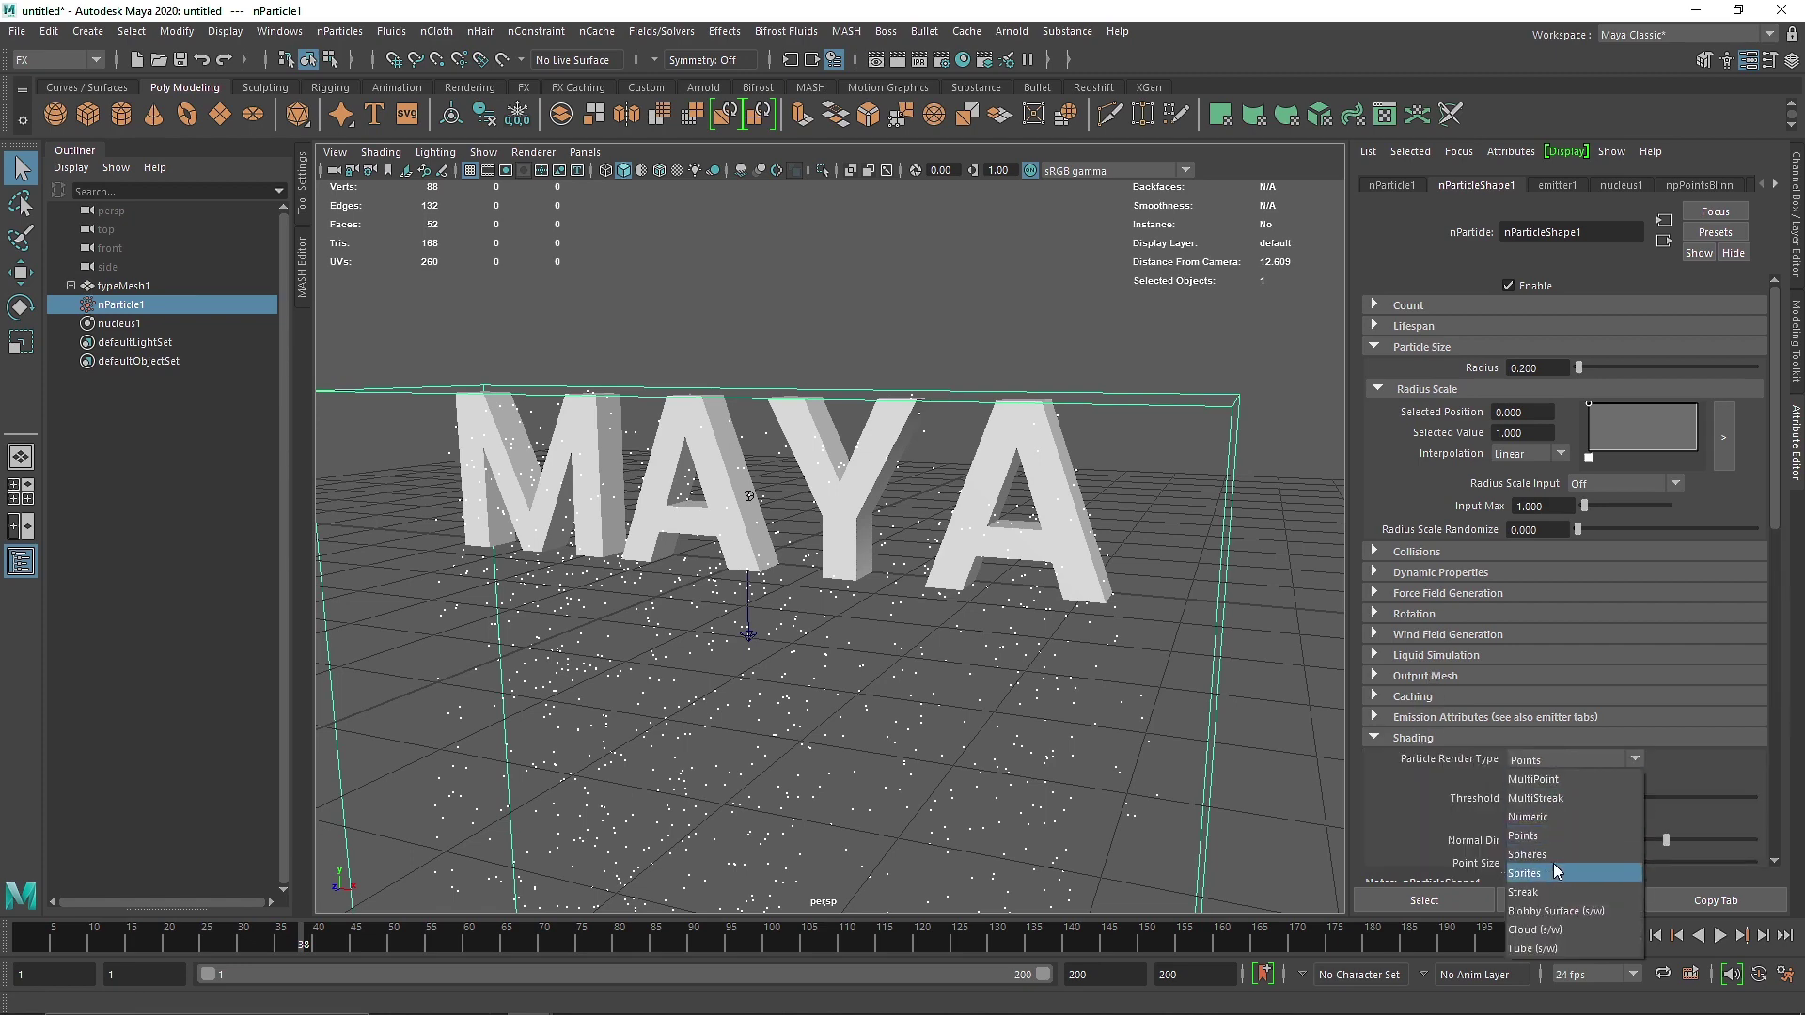
{"action": "left_click", "coordinate": [1553, 863]}
{"action": "left_click", "coordinate": [1429, 737]}
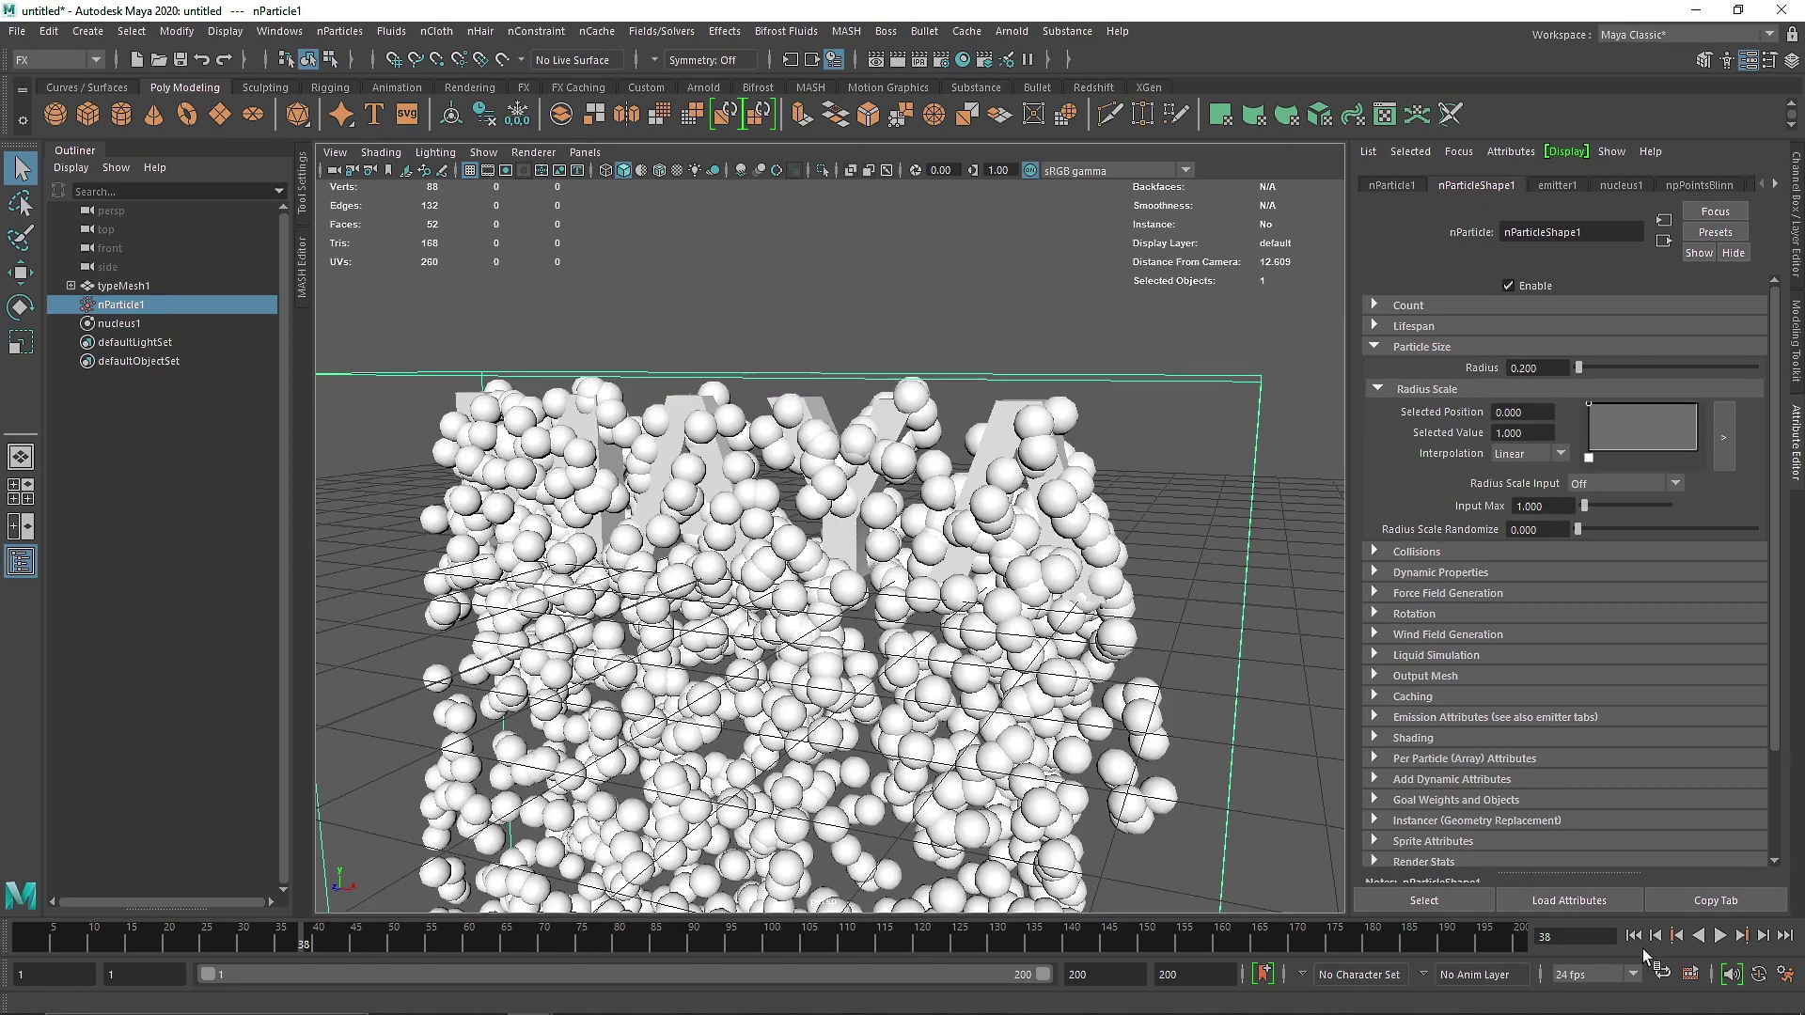
Add alternating high and low points to the Radius Scale ramp and set its input to Randomized ID.
{"action": "left_click_drag", "start_coordinate": [1596, 407], "coordinate": [1672, 408]}
{"action": "left_click", "coordinate": [1625, 483]}
{"action": "left_click", "coordinate": [1605, 617]}
{"action": "left_click", "coordinate": [1678, 425]}
{"action": "left_click", "coordinate": [1693, 411]}
Reshape the Radius Scale ramp in the enlarged editor into a jagged zigzag with additional peaks and valleys reaching down to 0.
{"action": "left_click", "coordinate": [1728, 432]}
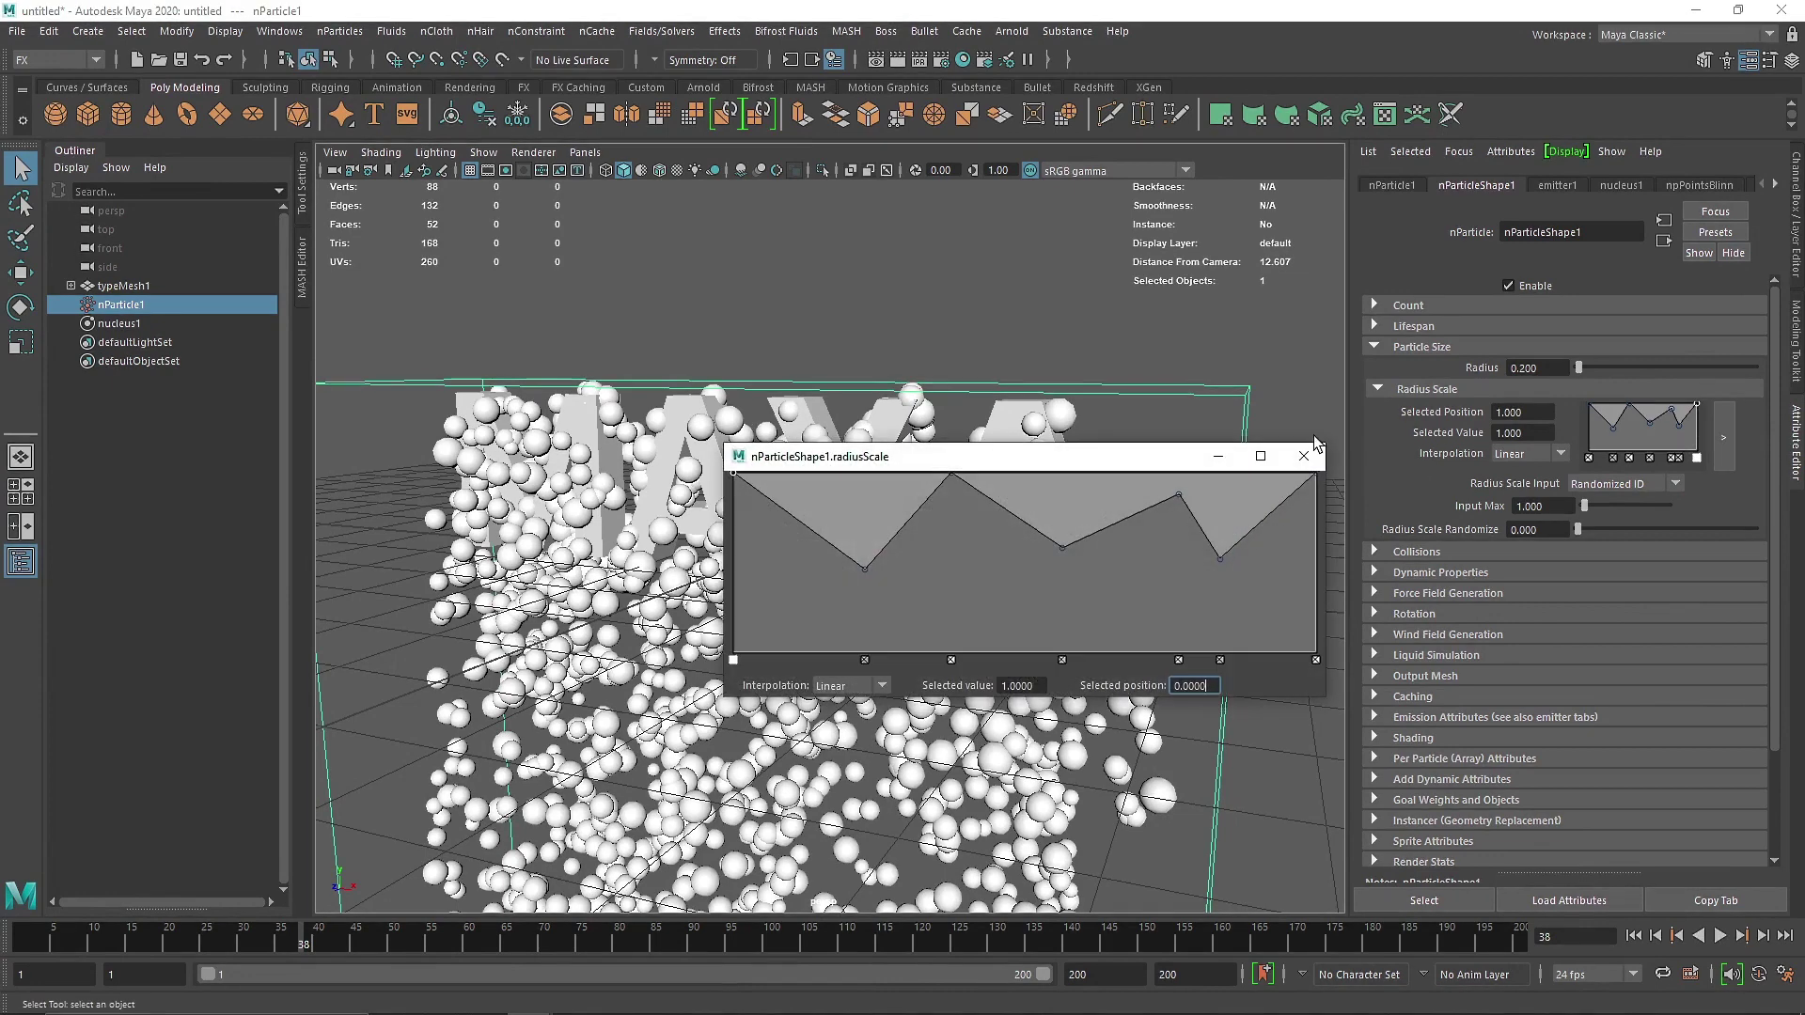
{"action": "left_click_drag", "start_coordinate": [1176, 457], "coordinate": [1563, 225]}
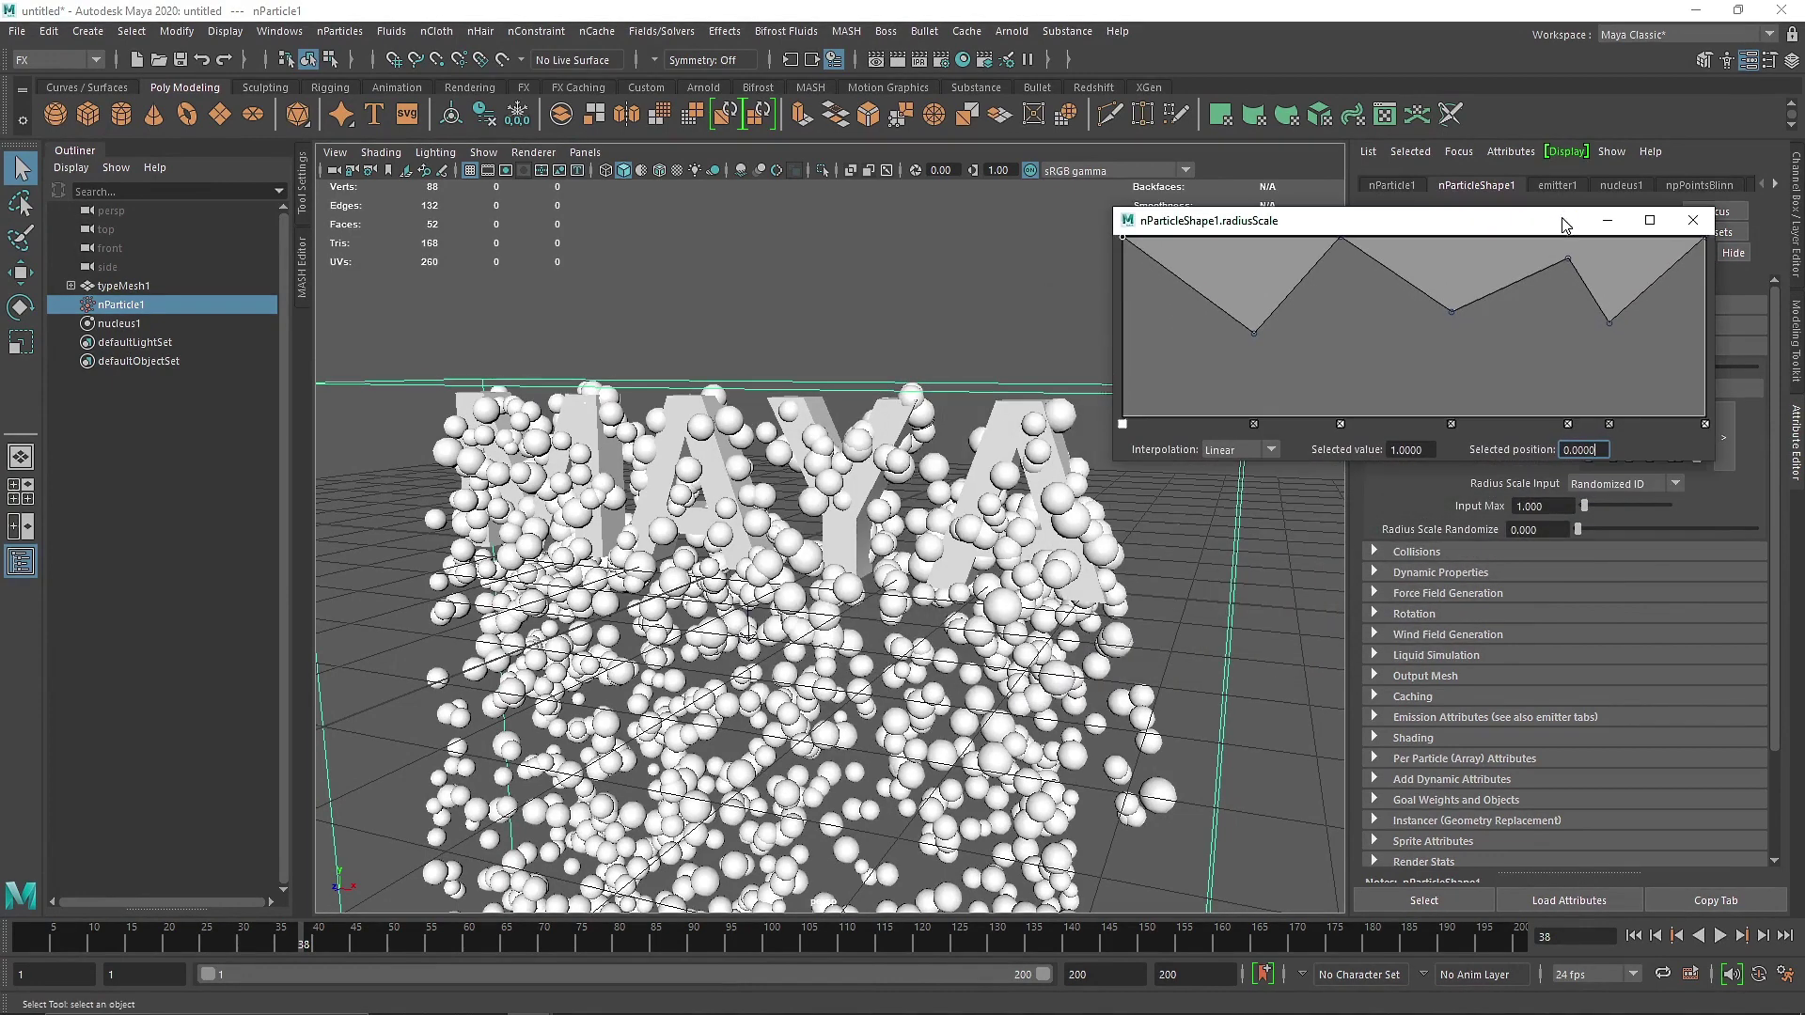
{"action": "left_click_drag", "start_coordinate": [1253, 338], "coordinate": [1163, 419]}
{"action": "left_click_drag", "start_coordinate": [1337, 239], "coordinate": [1240, 252]}
{"action": "left_click", "coordinate": [1268, 326]}
{"action": "left_click_drag", "start_coordinate": [1269, 327], "coordinate": [1277, 338]}
{"action": "left_click_drag", "start_coordinate": [1301, 308], "coordinate": [1349, 416]}
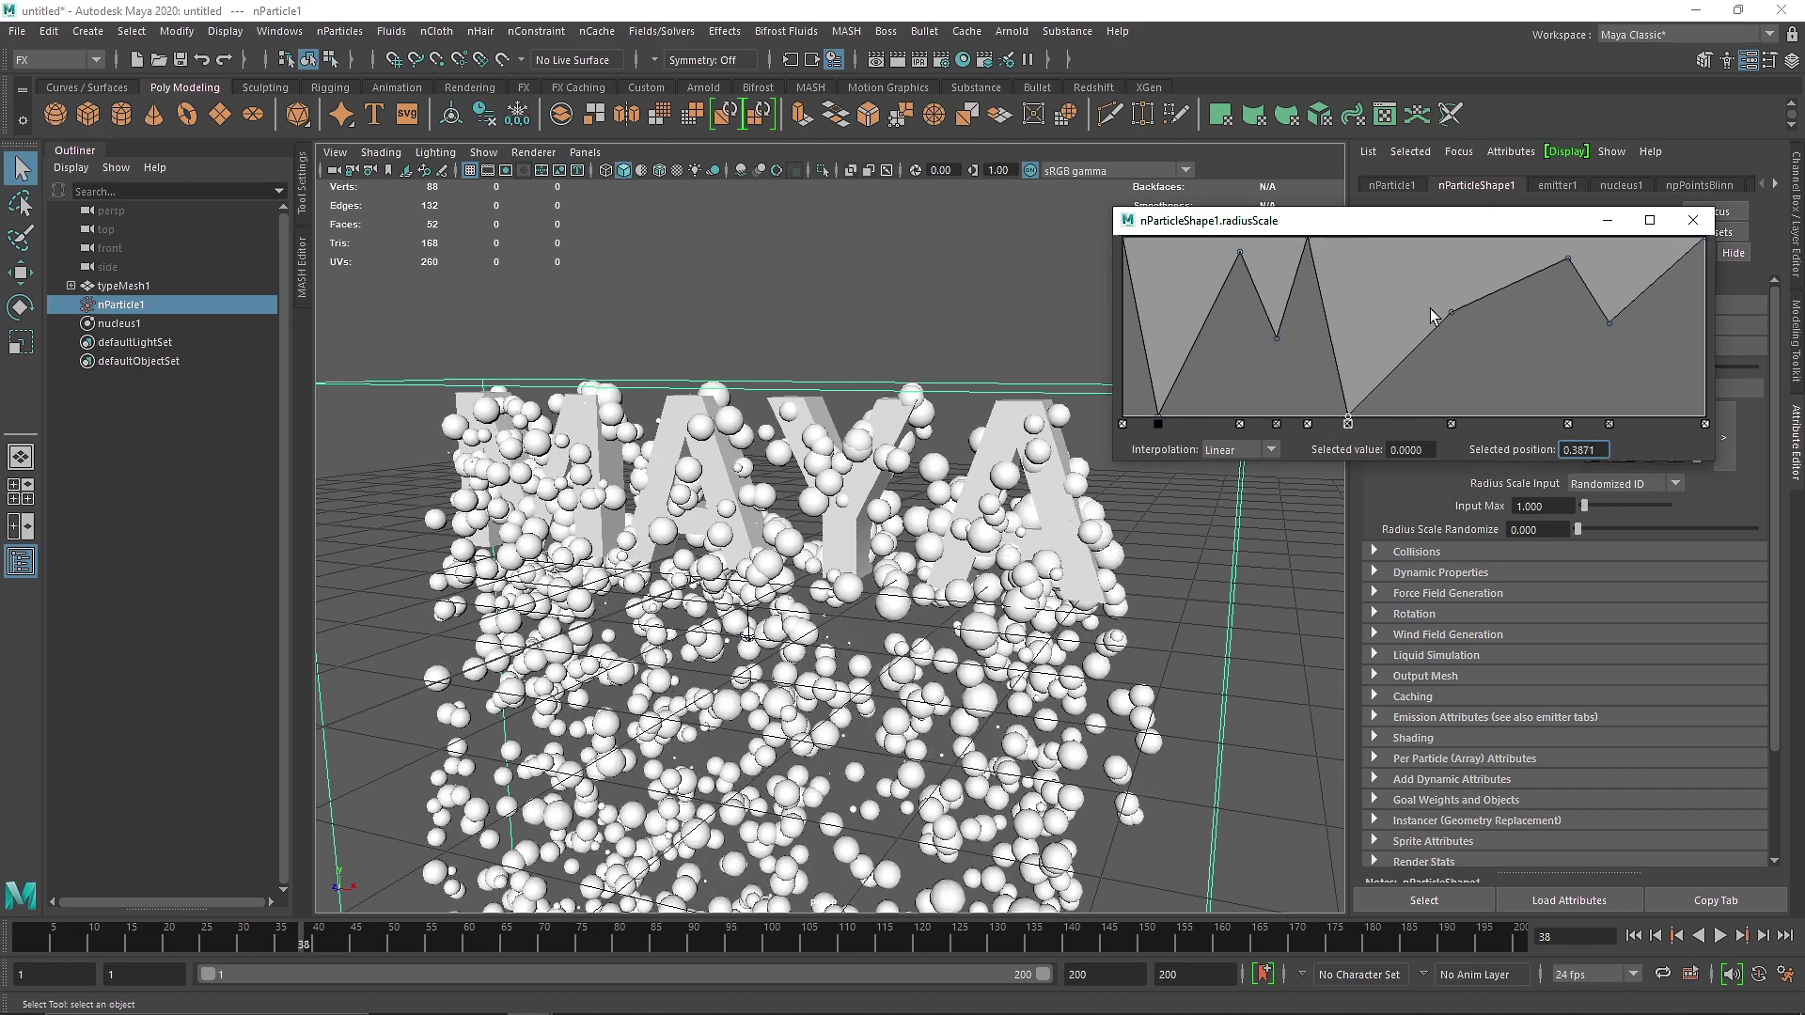
{"action": "left_click_drag", "start_coordinate": [1451, 312], "coordinate": [1423, 240]}
{"action": "left_click_drag", "start_coordinate": [1436, 303], "coordinate": [1494, 348]}
{"action": "left_click", "coordinate": [1511, 263]}
{"action": "left_click_drag", "start_coordinate": [1546, 268], "coordinate": [1548, 432]}
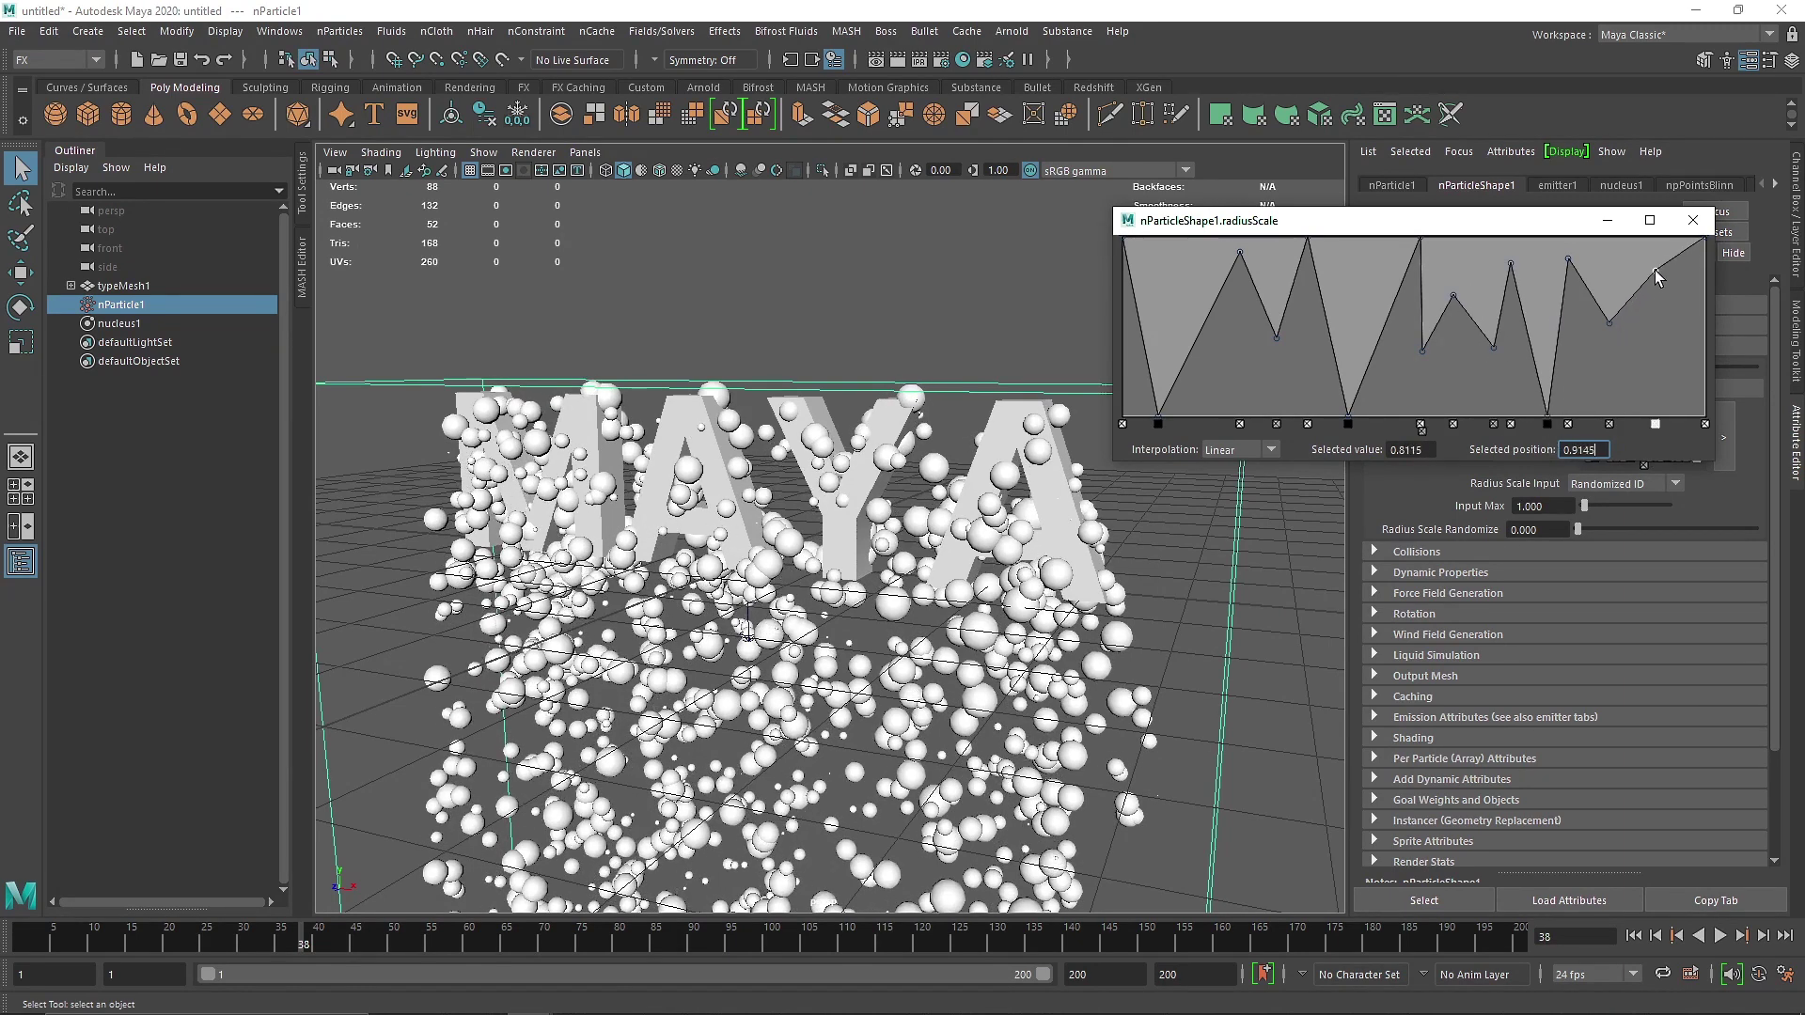
{"action": "left_click", "coordinate": [1694, 220]}
Replay the simulation from the first frame and inspect the randomized sphere sizes.
{"action": "left_click_drag", "start_coordinate": [879, 512], "coordinate": [871, 555], "text": "alt"}
{"action": "left_click", "coordinate": [1635, 937]}
{"action": "left_click", "coordinate": [1719, 936]}
{"action": "left_click", "coordinate": [1717, 937]}
{"action": "left_click_drag", "start_coordinate": [931, 781], "coordinate": [890, 743], "text": "alt"}
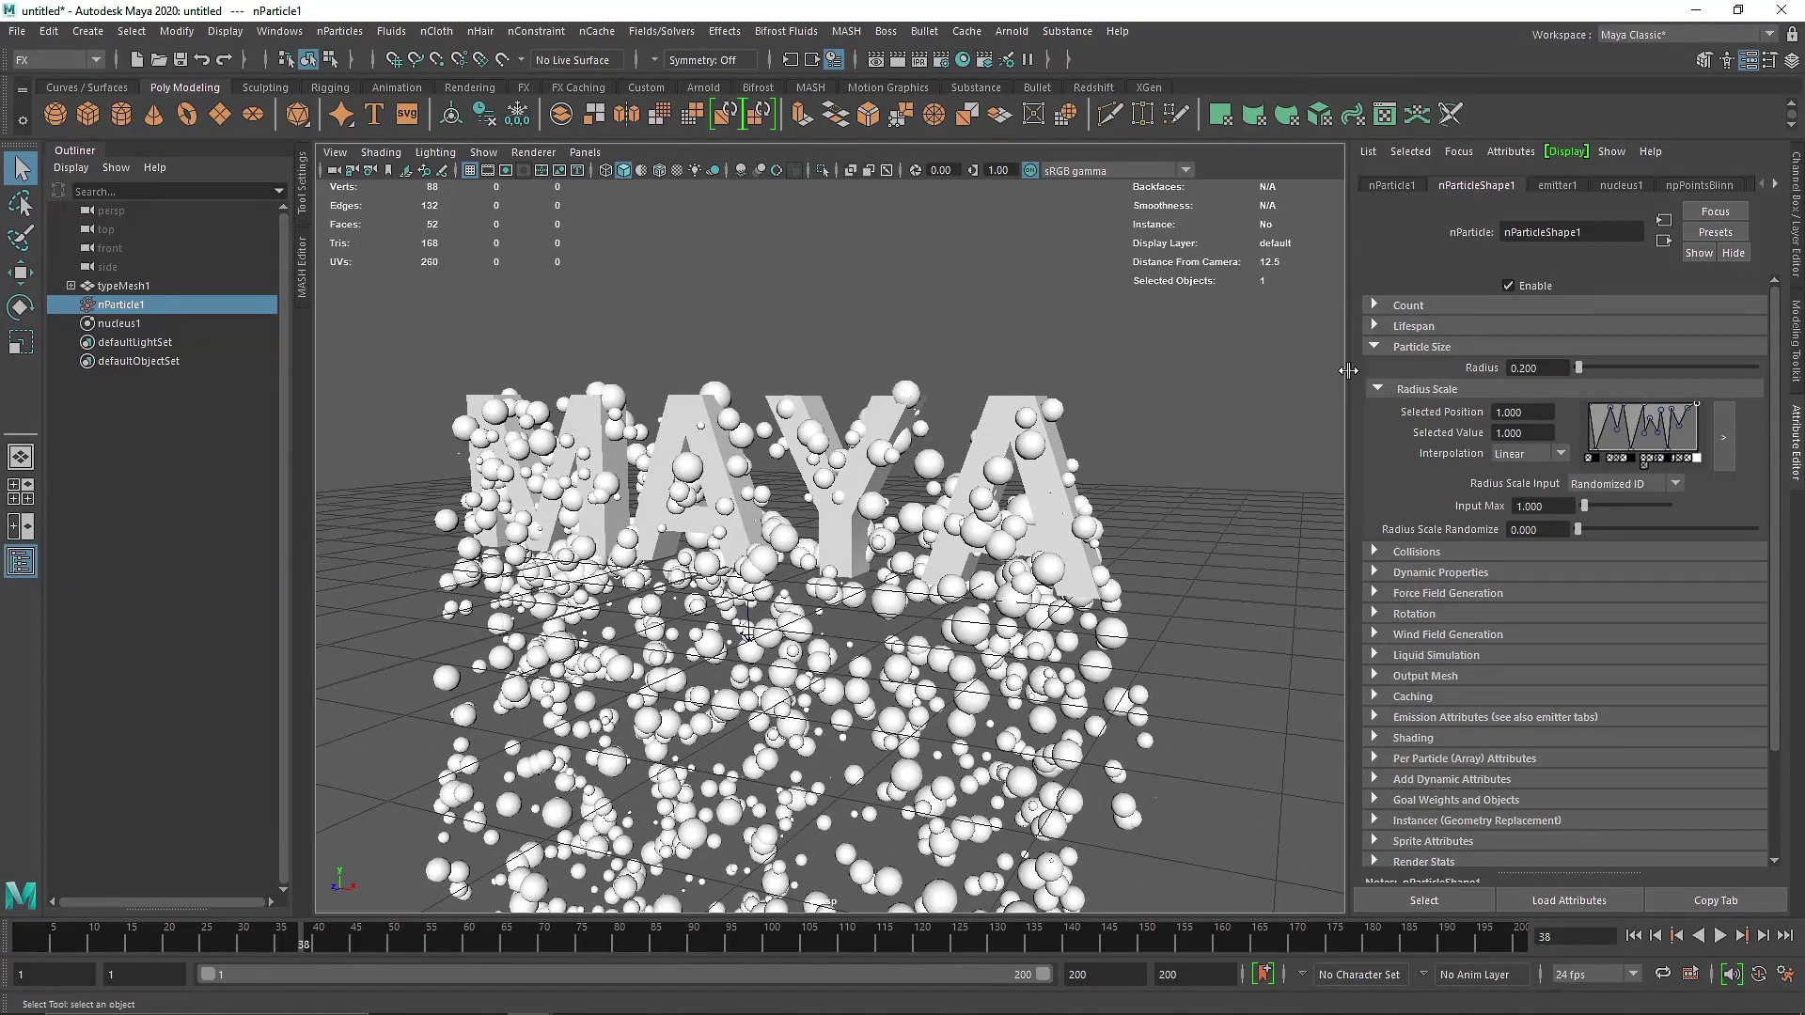
Enable Self Collide in the nParticle collision settings and replay the simulation from the first frame.
{"action": "left_click", "coordinate": [1409, 347]}
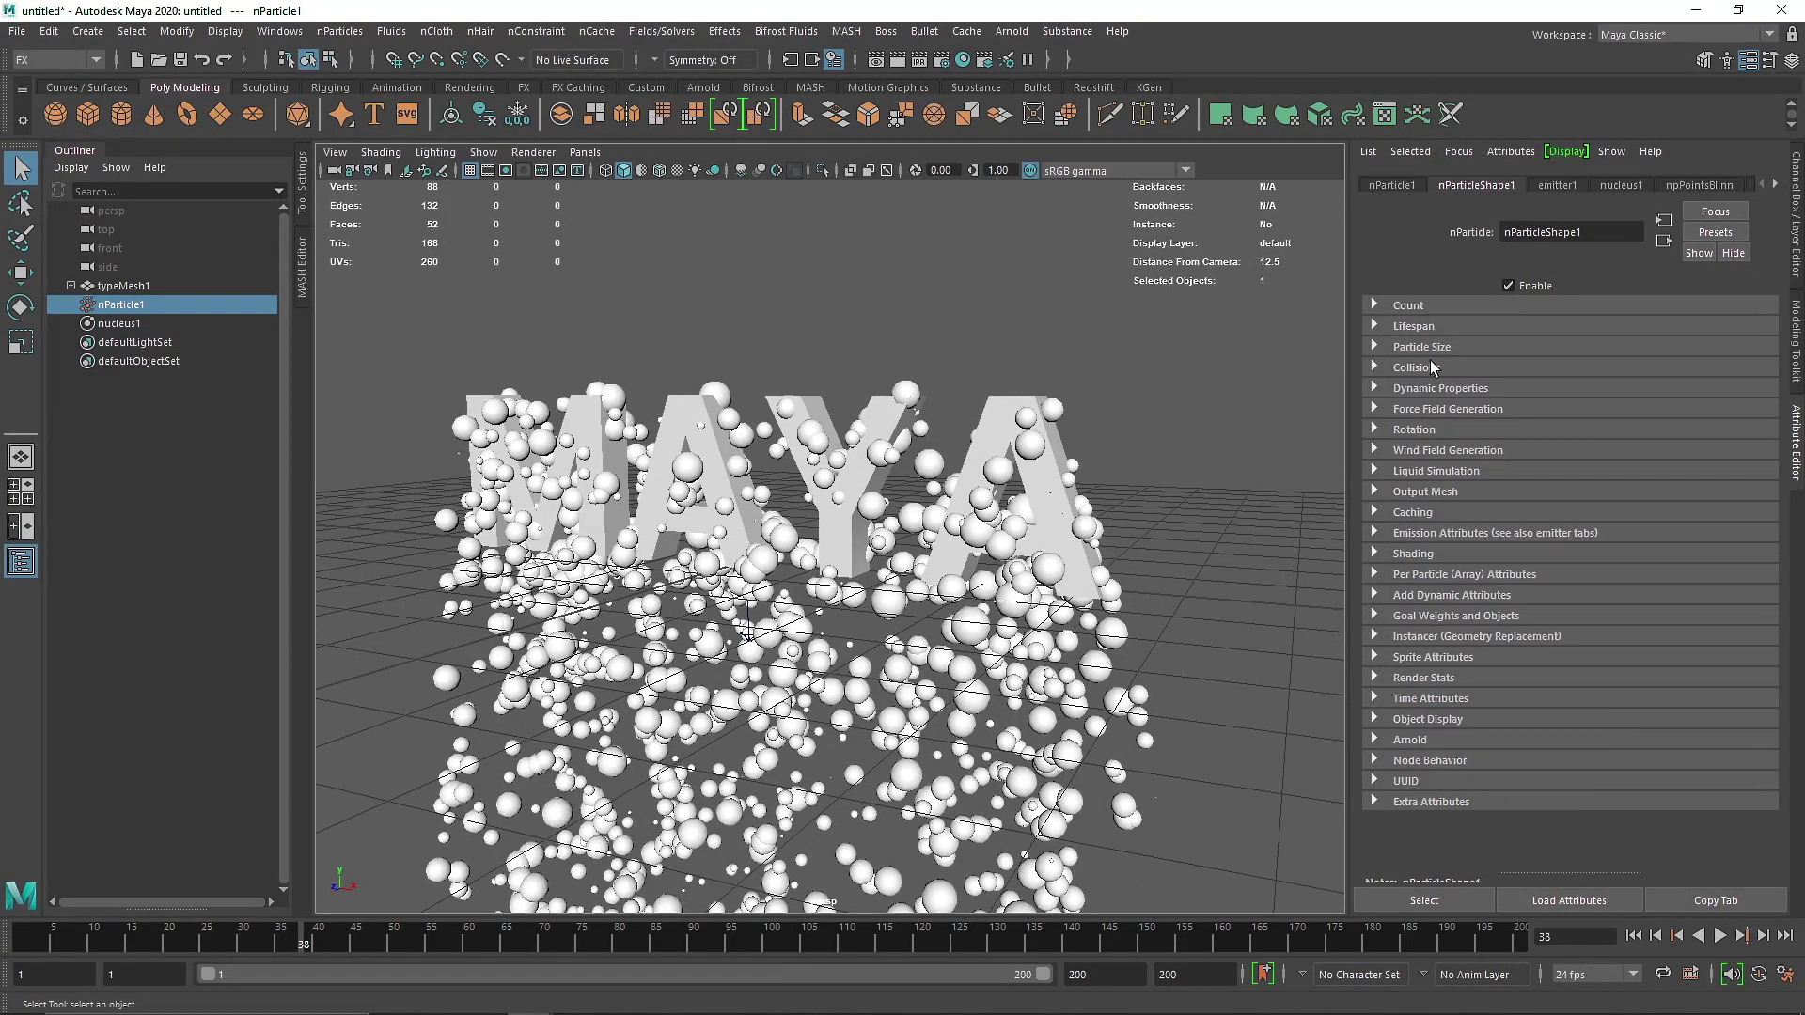
{"action": "left_click", "coordinate": [1493, 368]}
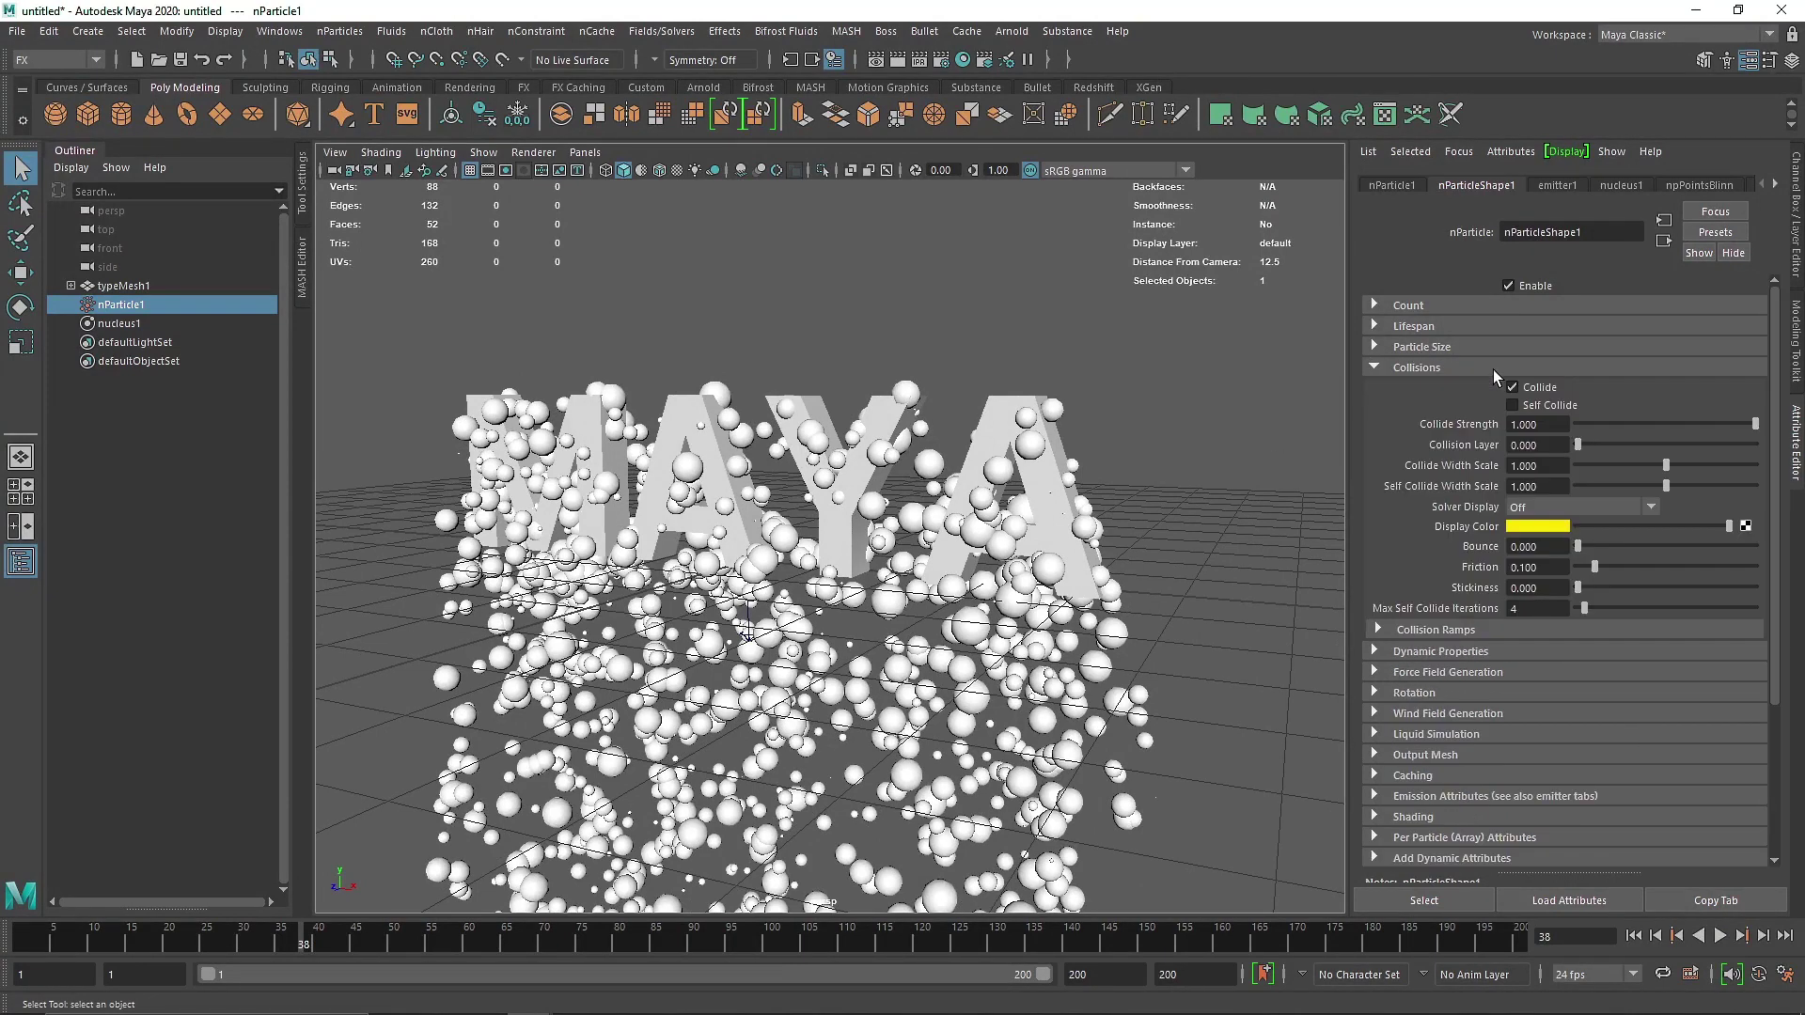
{"action": "left_click", "coordinate": [1567, 410]}
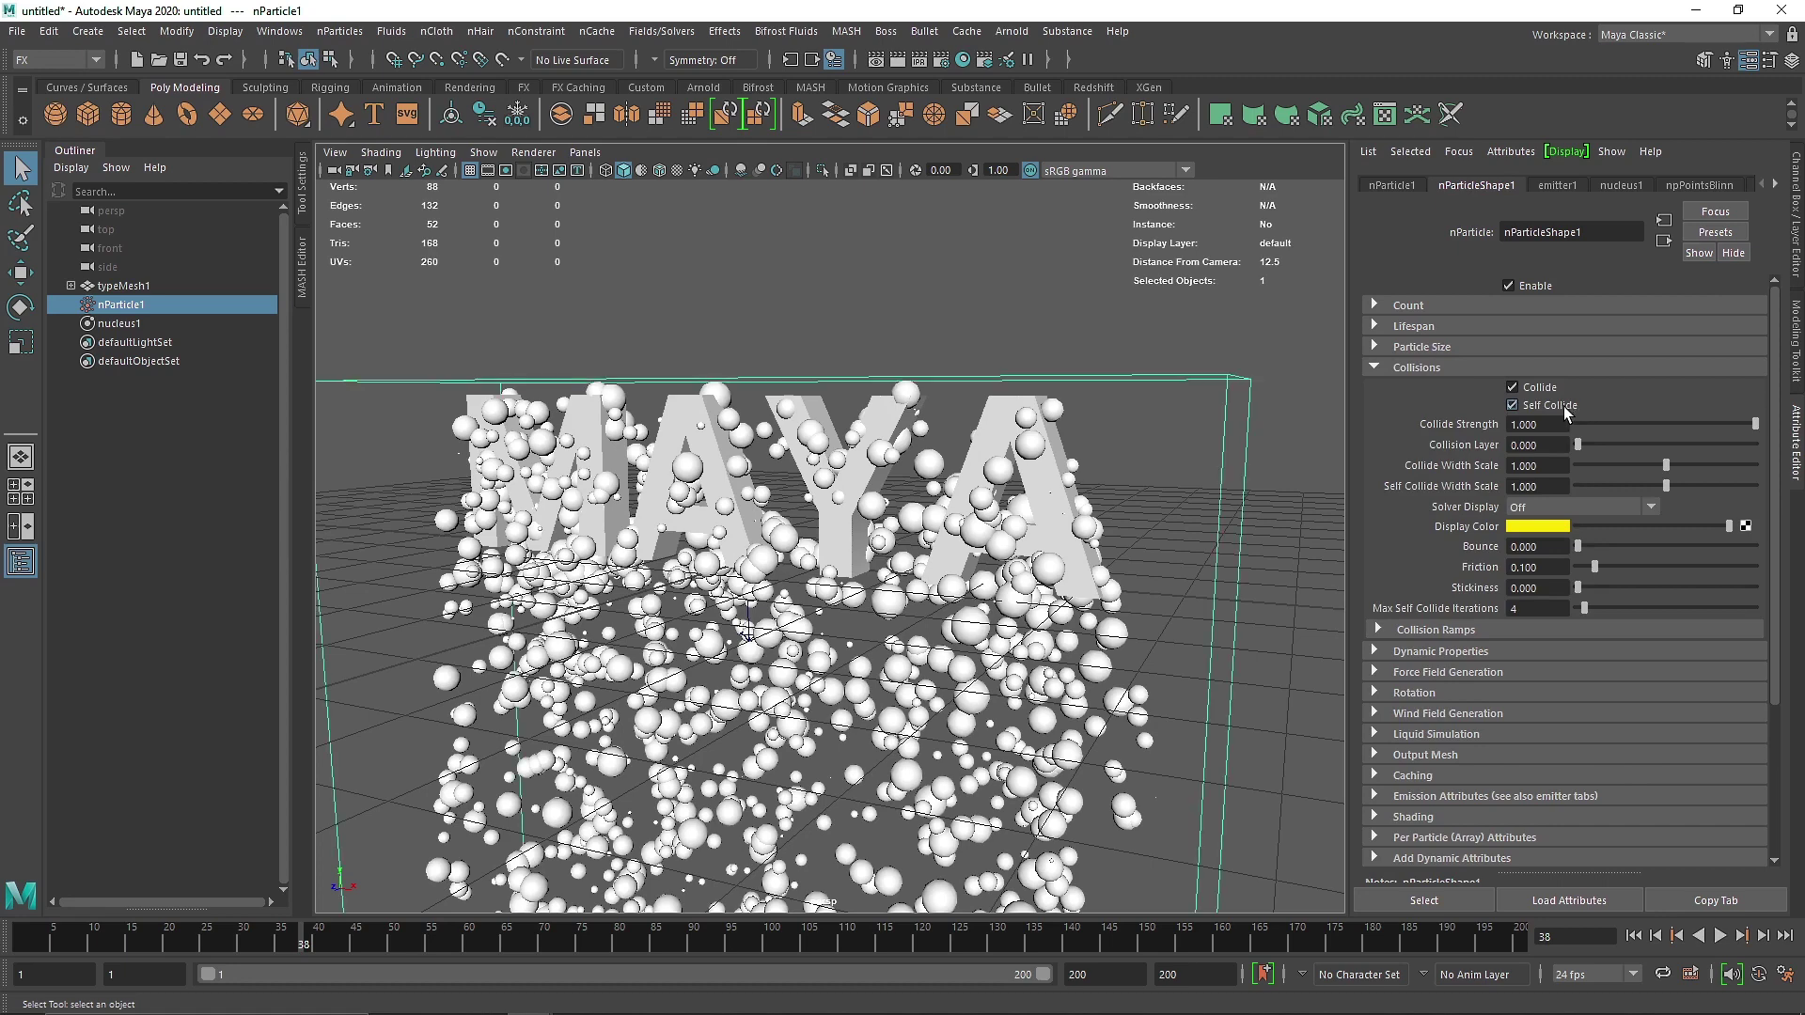
{"action": "left_click", "coordinate": [1636, 939]}
{"action": "left_click", "coordinate": [1720, 937]}
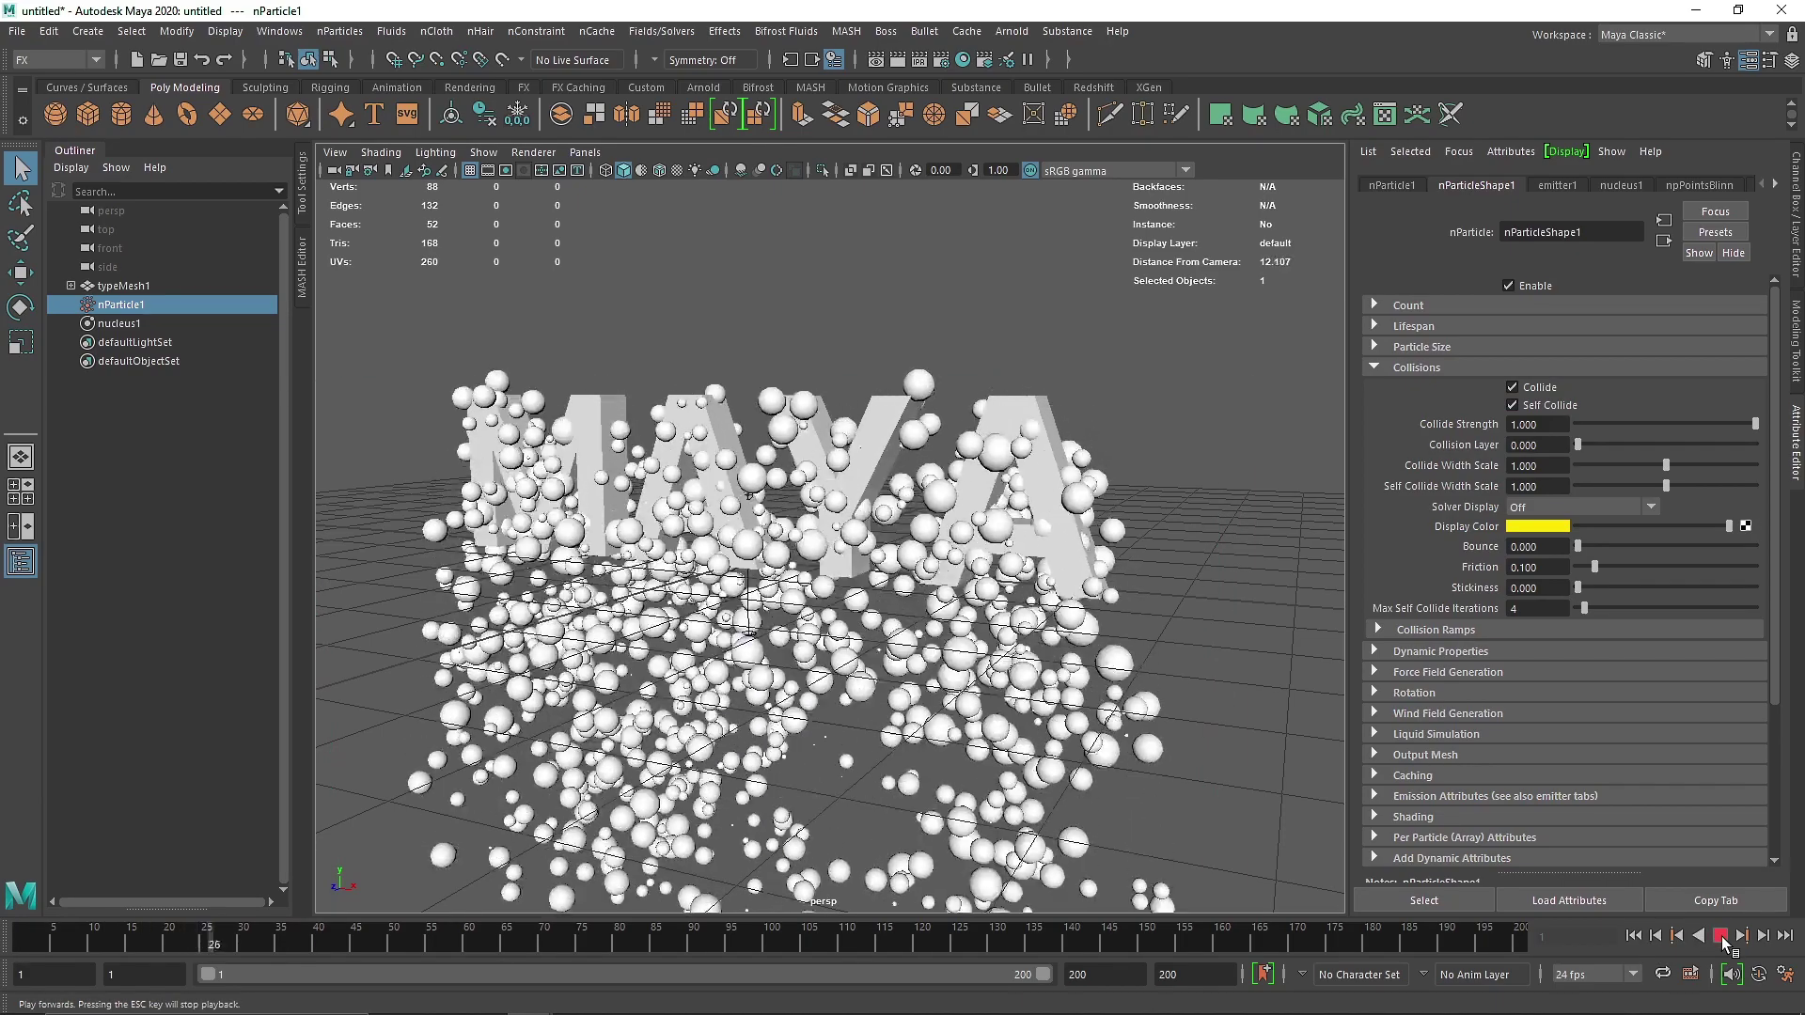
{"action": "left_click", "coordinate": [1722, 943]}
{"action": "left_click_drag", "start_coordinate": [664, 661], "coordinate": [978, 686], "text": "alt"}
Set the nucleus gravity to 0 and replay the simulation from the first frame.
{"action": "left_click", "coordinate": [1621, 185]}
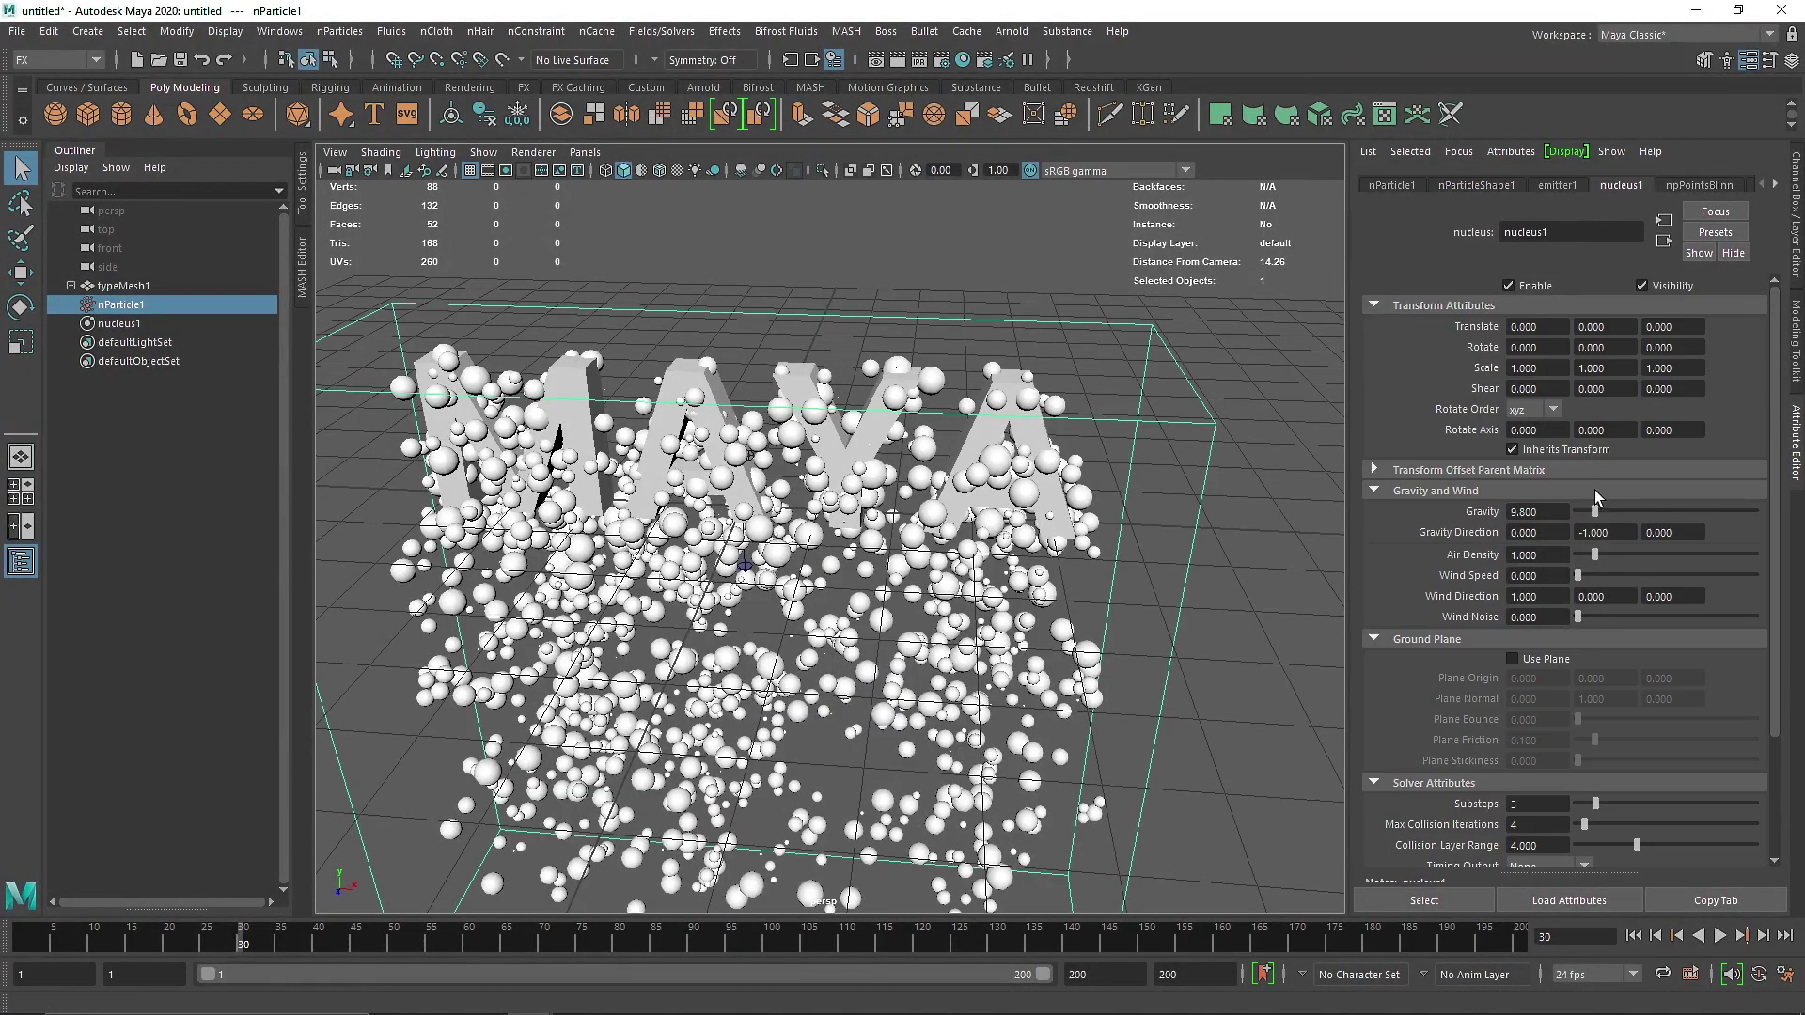
{"action": "left_click", "coordinate": [1636, 936]}
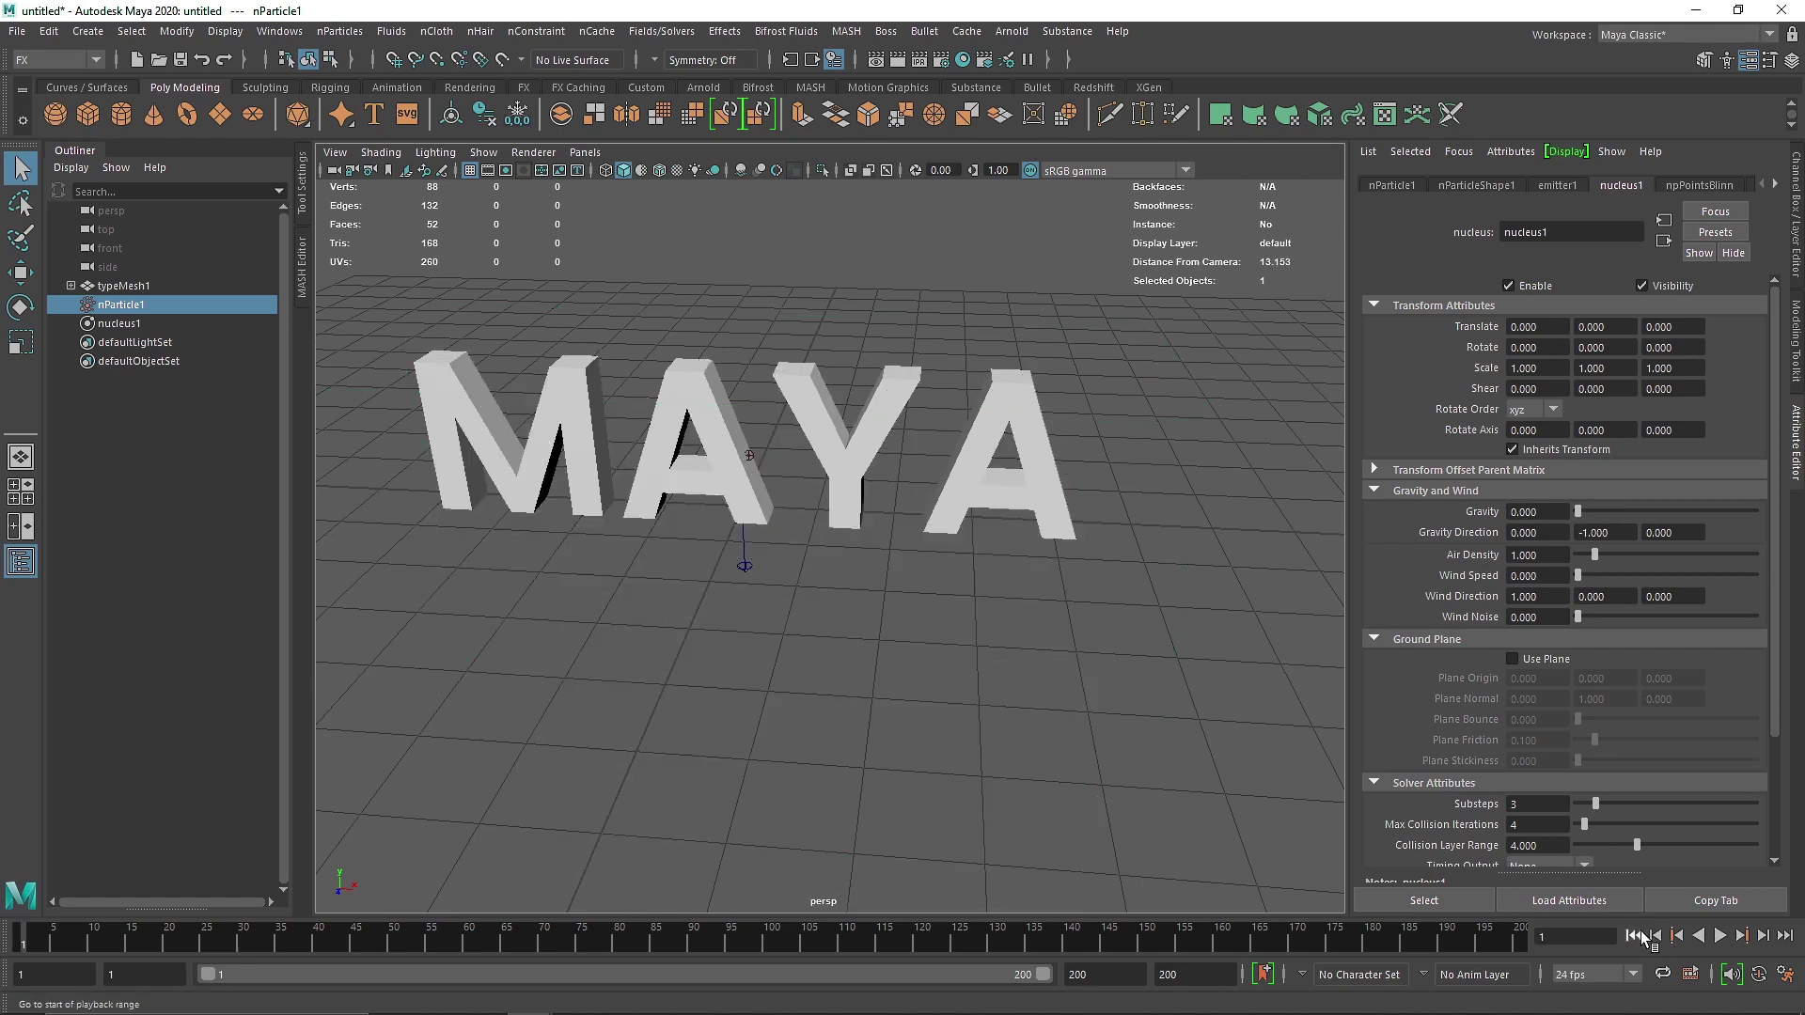
{"action": "left_click", "coordinate": [1721, 936]}
{"action": "left_click", "coordinate": [1725, 940]}
{"action": "left_click_drag", "start_coordinate": [997, 602], "coordinate": [950, 602], "text": "alt"}
Raise the nucleus solver substeps to 5 and replay the simulation from the first frame.
{"action": "left_click_drag", "start_coordinate": [1606, 800], "coordinate": [1612, 800]}
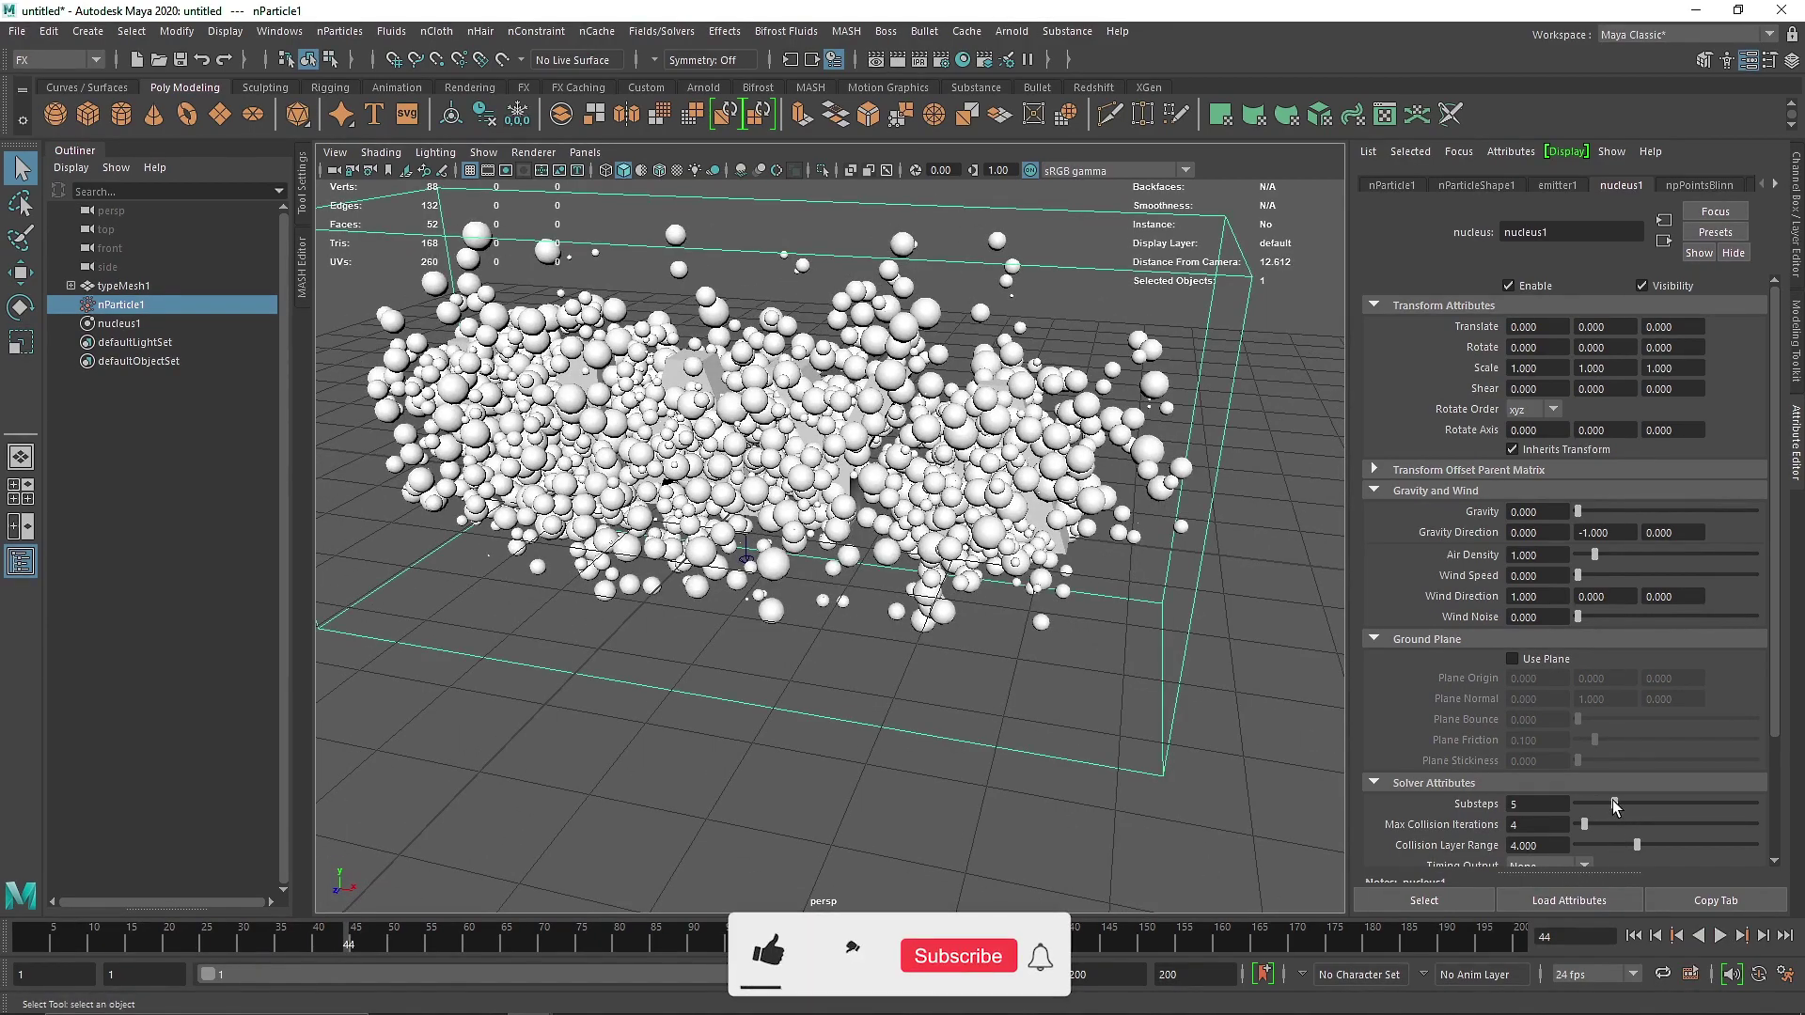
{"action": "left_click", "coordinate": [1634, 935]}
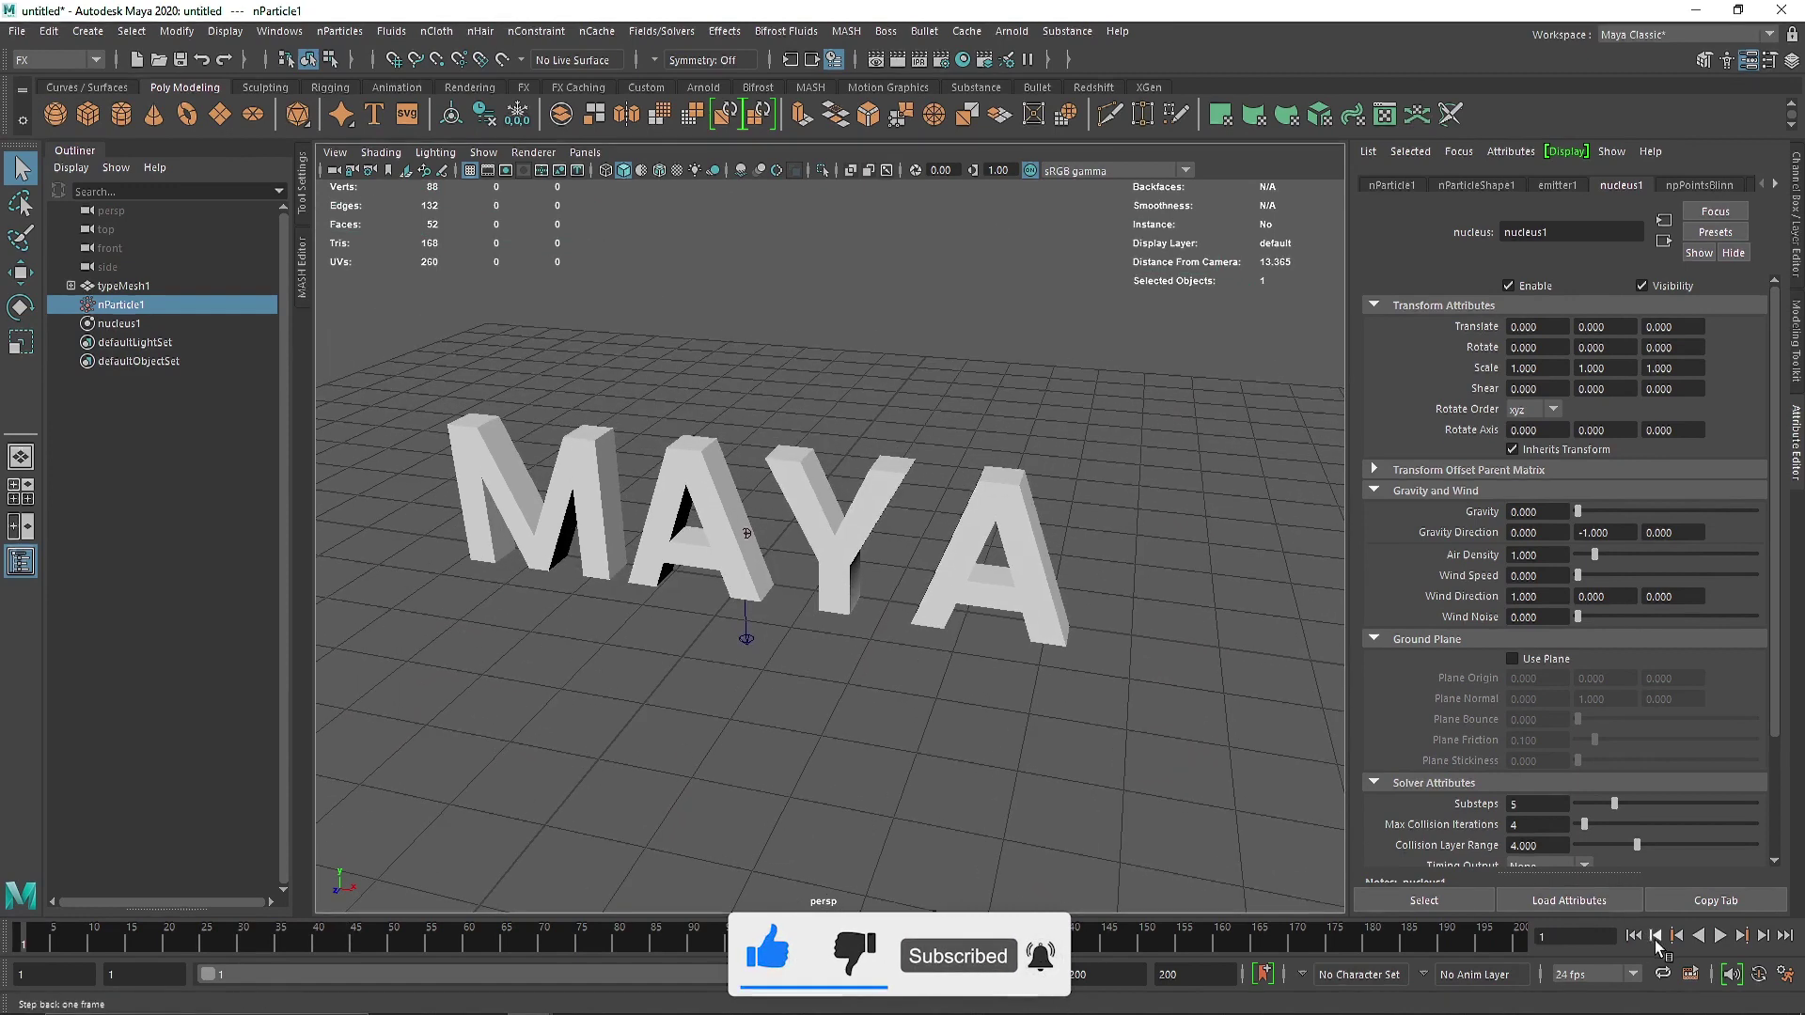
{"action": "left_click", "coordinate": [1721, 936]}
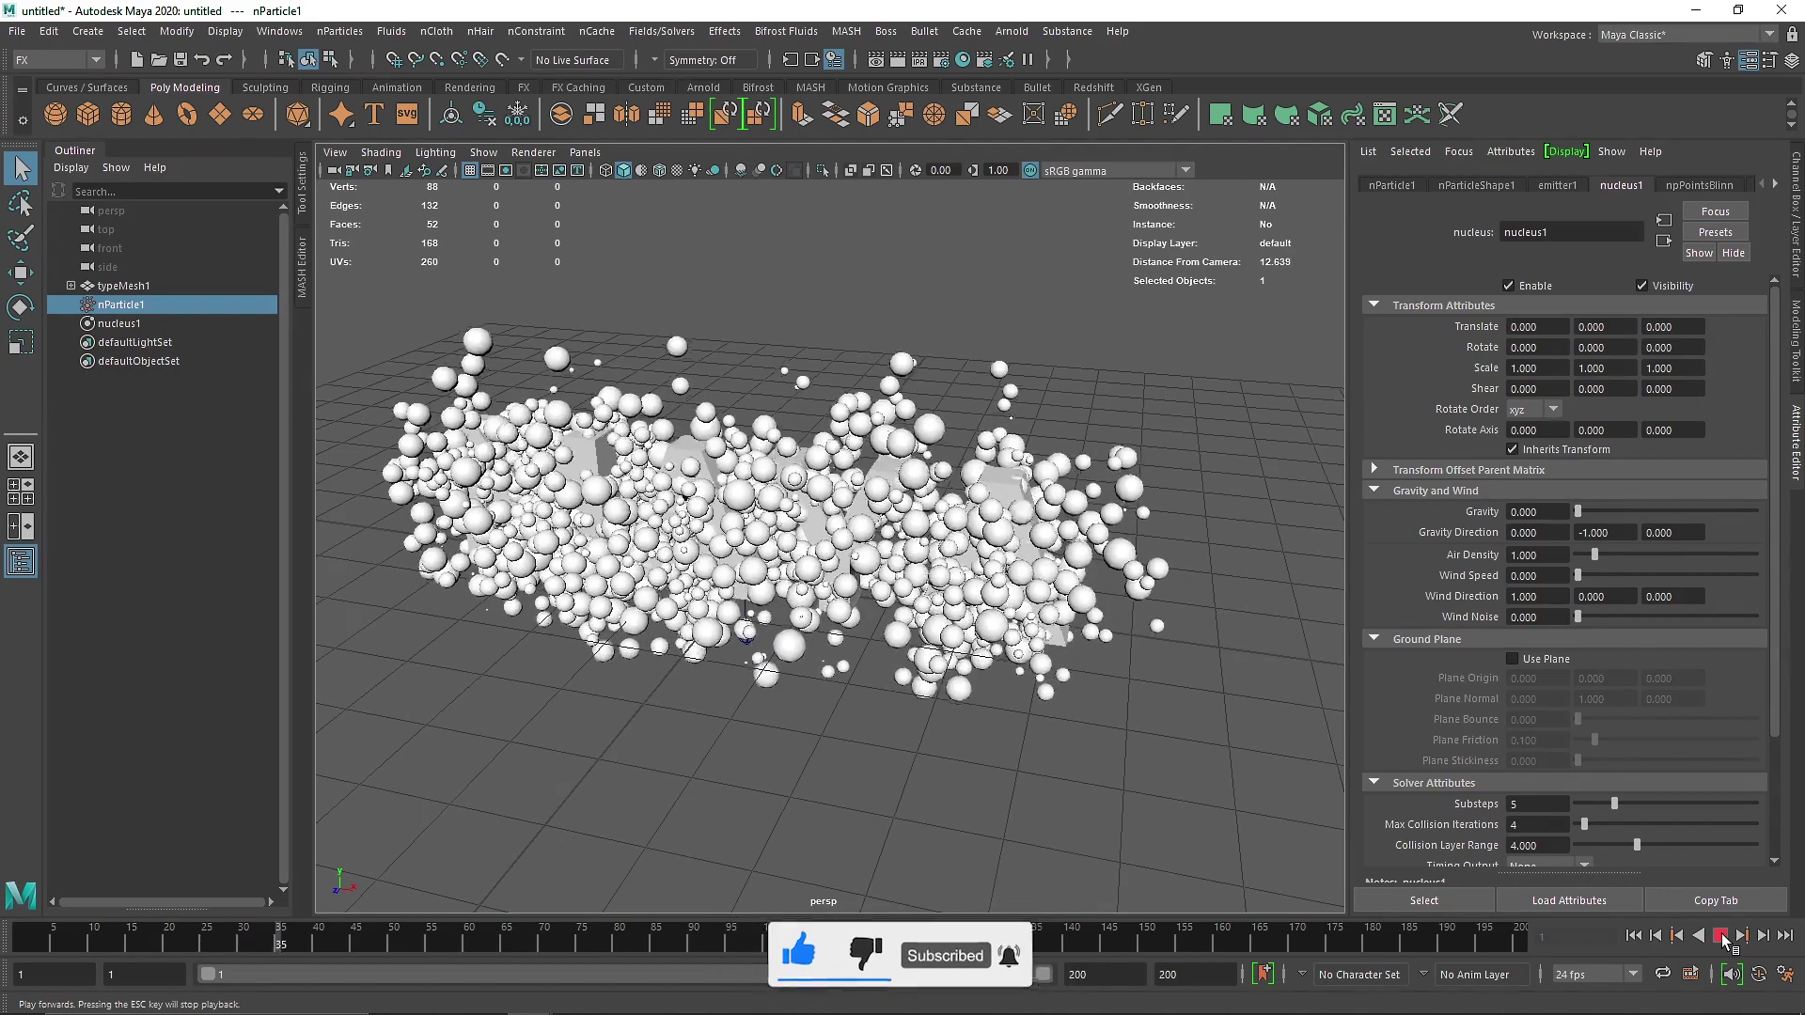
{"action": "left_click", "coordinate": [1722, 936]}
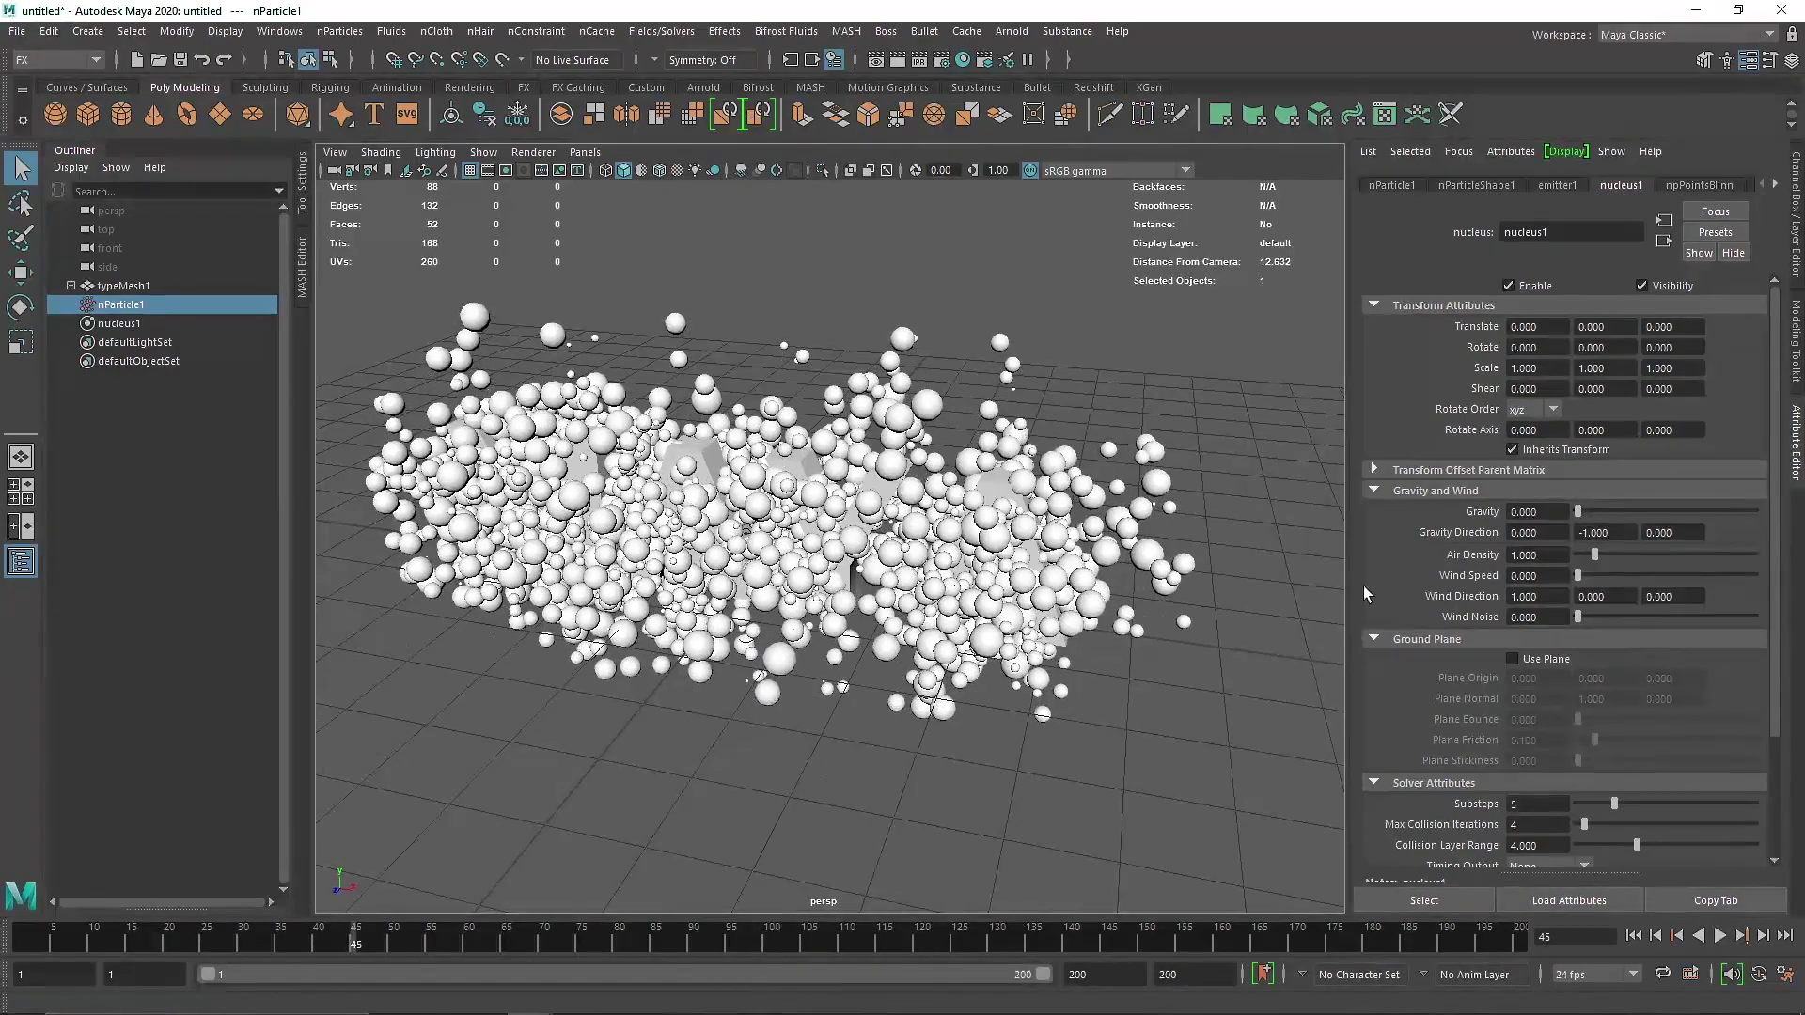
Add a drag field to the nParticles, set its magnitude to 5, and replay the simulation from the first frame.
{"action": "left_click", "coordinate": [664, 31]}
{"action": "left_click", "coordinate": [677, 97]}
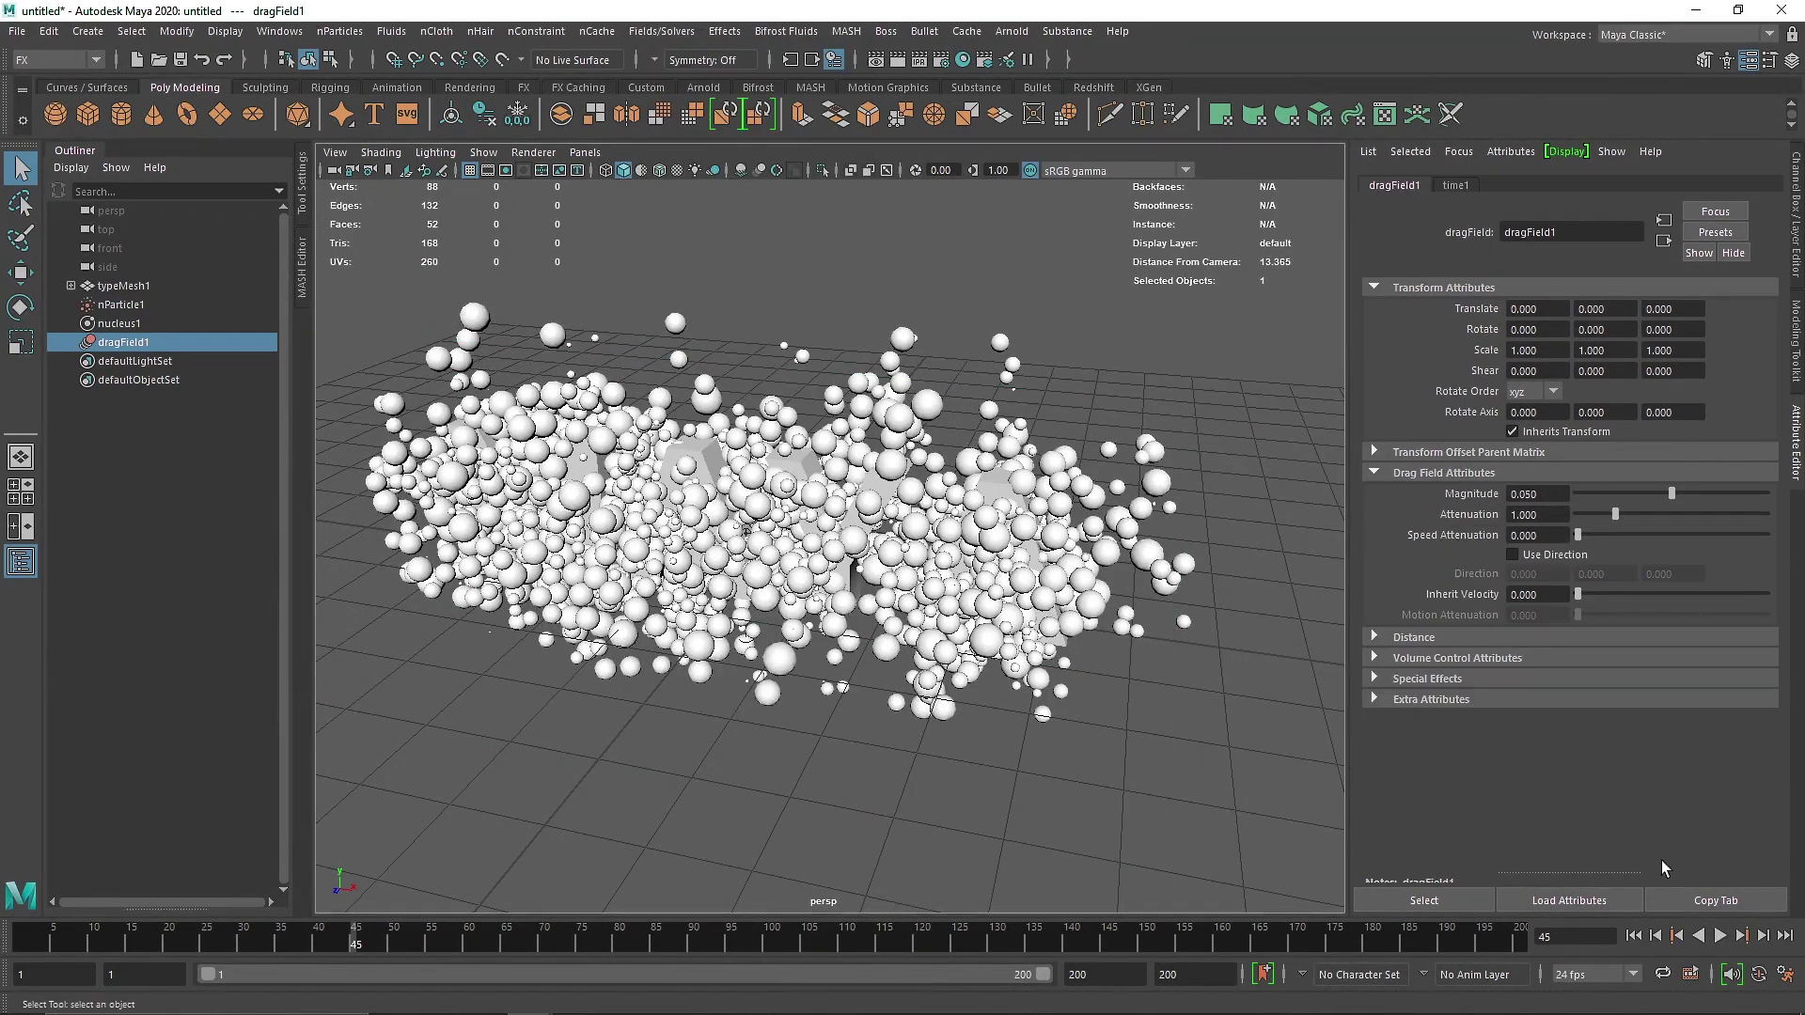
{"action": "key", "text": "alt+v"}
{"action": "left_click_drag", "start_coordinate": [1673, 495], "coordinate": [1679, 495]}
{"action": "left_click_drag", "start_coordinate": [1546, 495], "coordinate": [1456, 503]}
{"action": "type", "text": "5"}
{"action": "key", "text": "Return"}
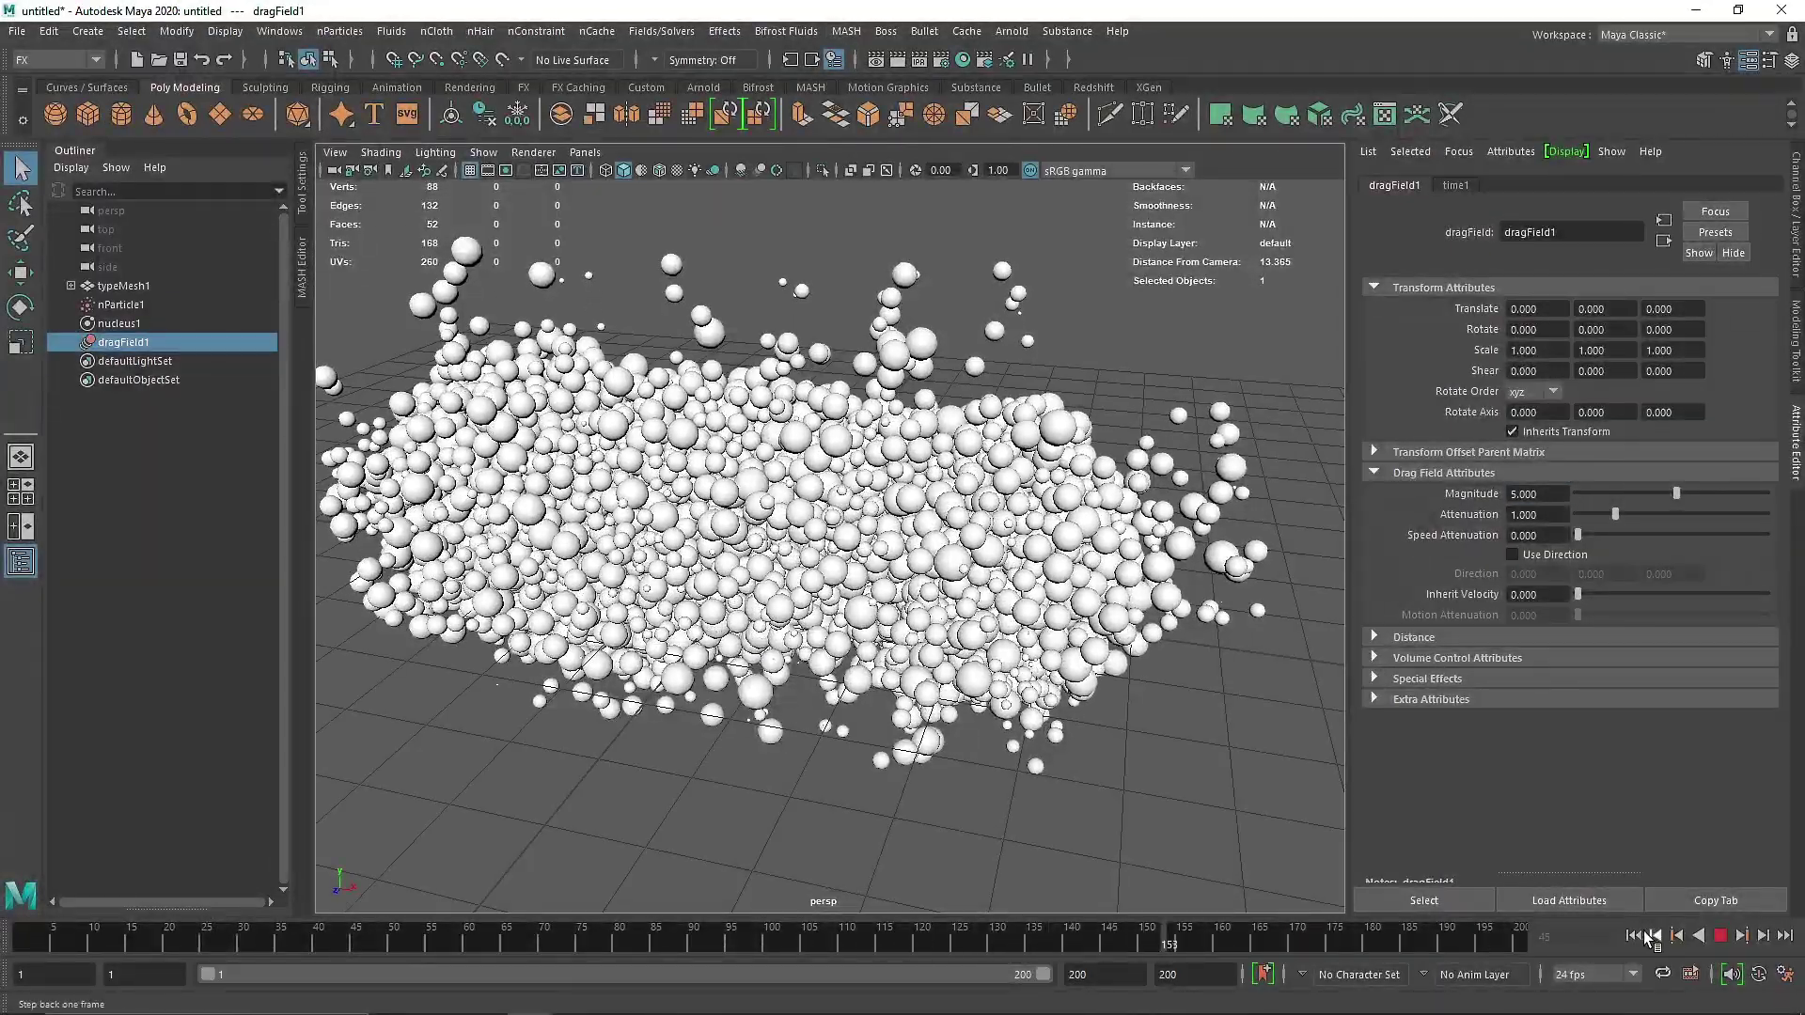
{"action": "left_click", "coordinate": [1635, 938]}
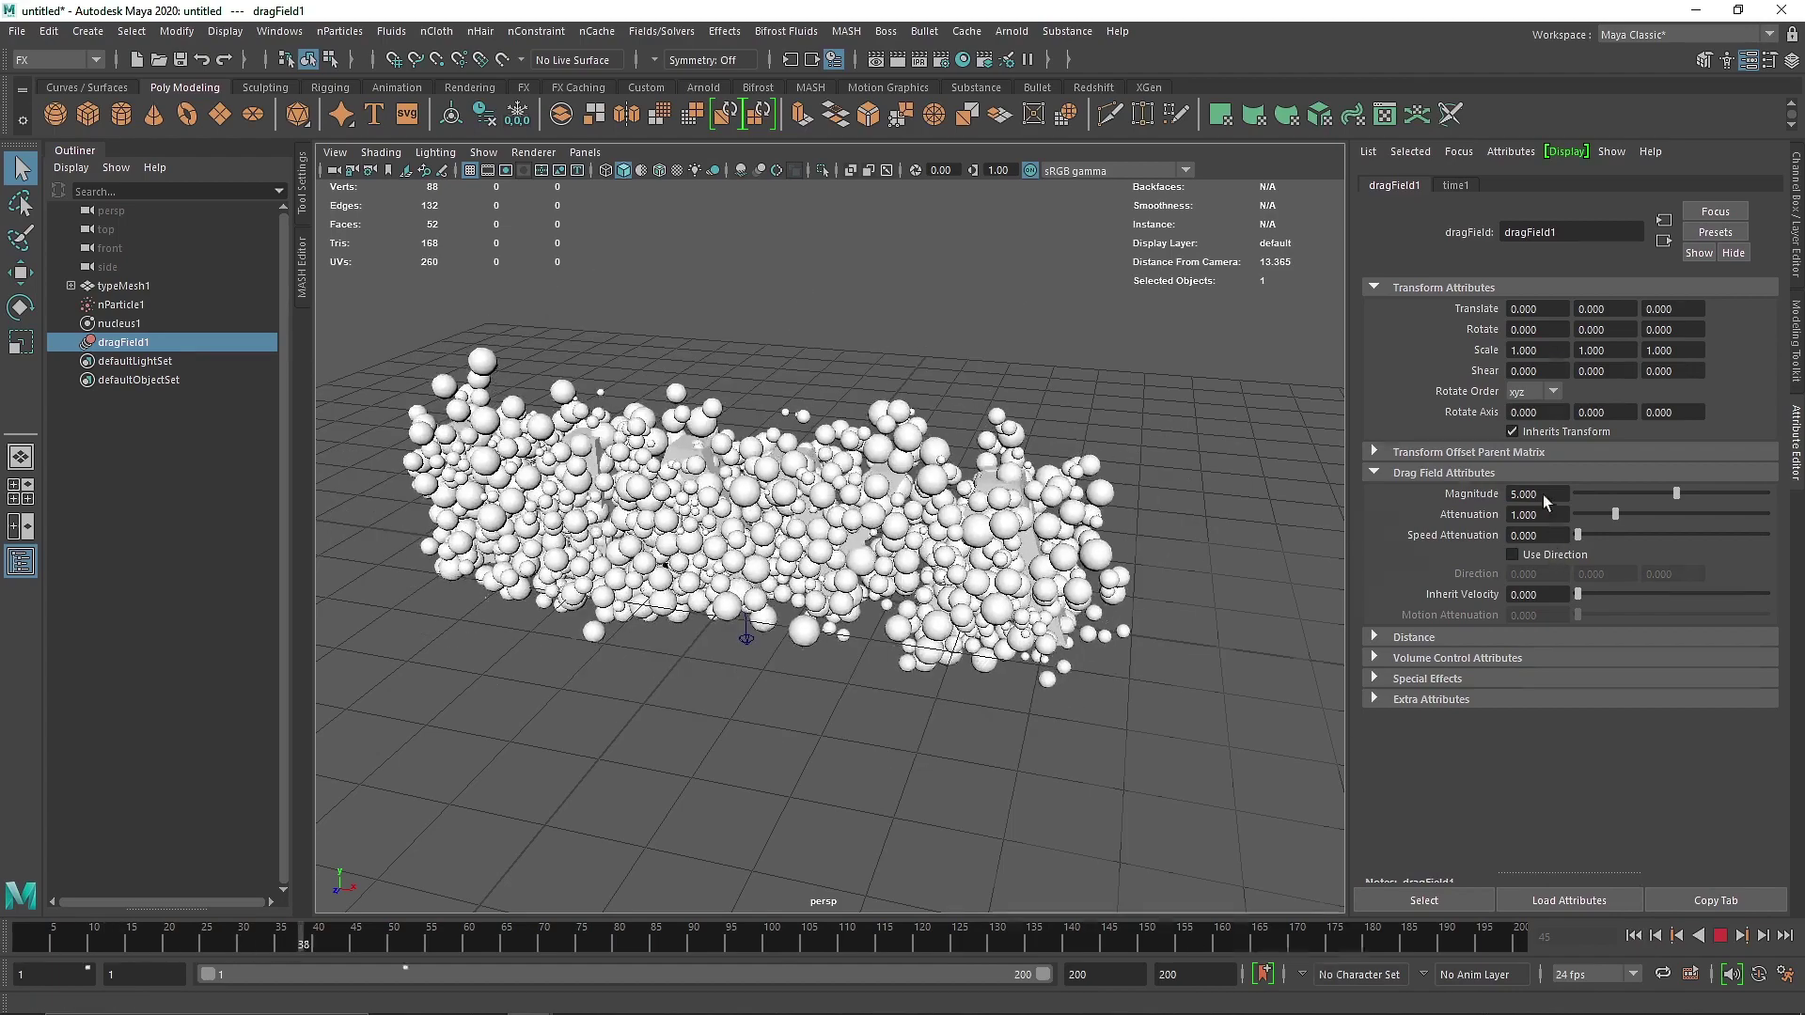
Increase the drag field's magnitude to 15 and restart the simulation from the first frame.
{"action": "left_click_drag", "start_coordinate": [1544, 496], "coordinate": [1440, 509]}
{"action": "type", "text": "15"}
{"action": "key", "text": "Return"}
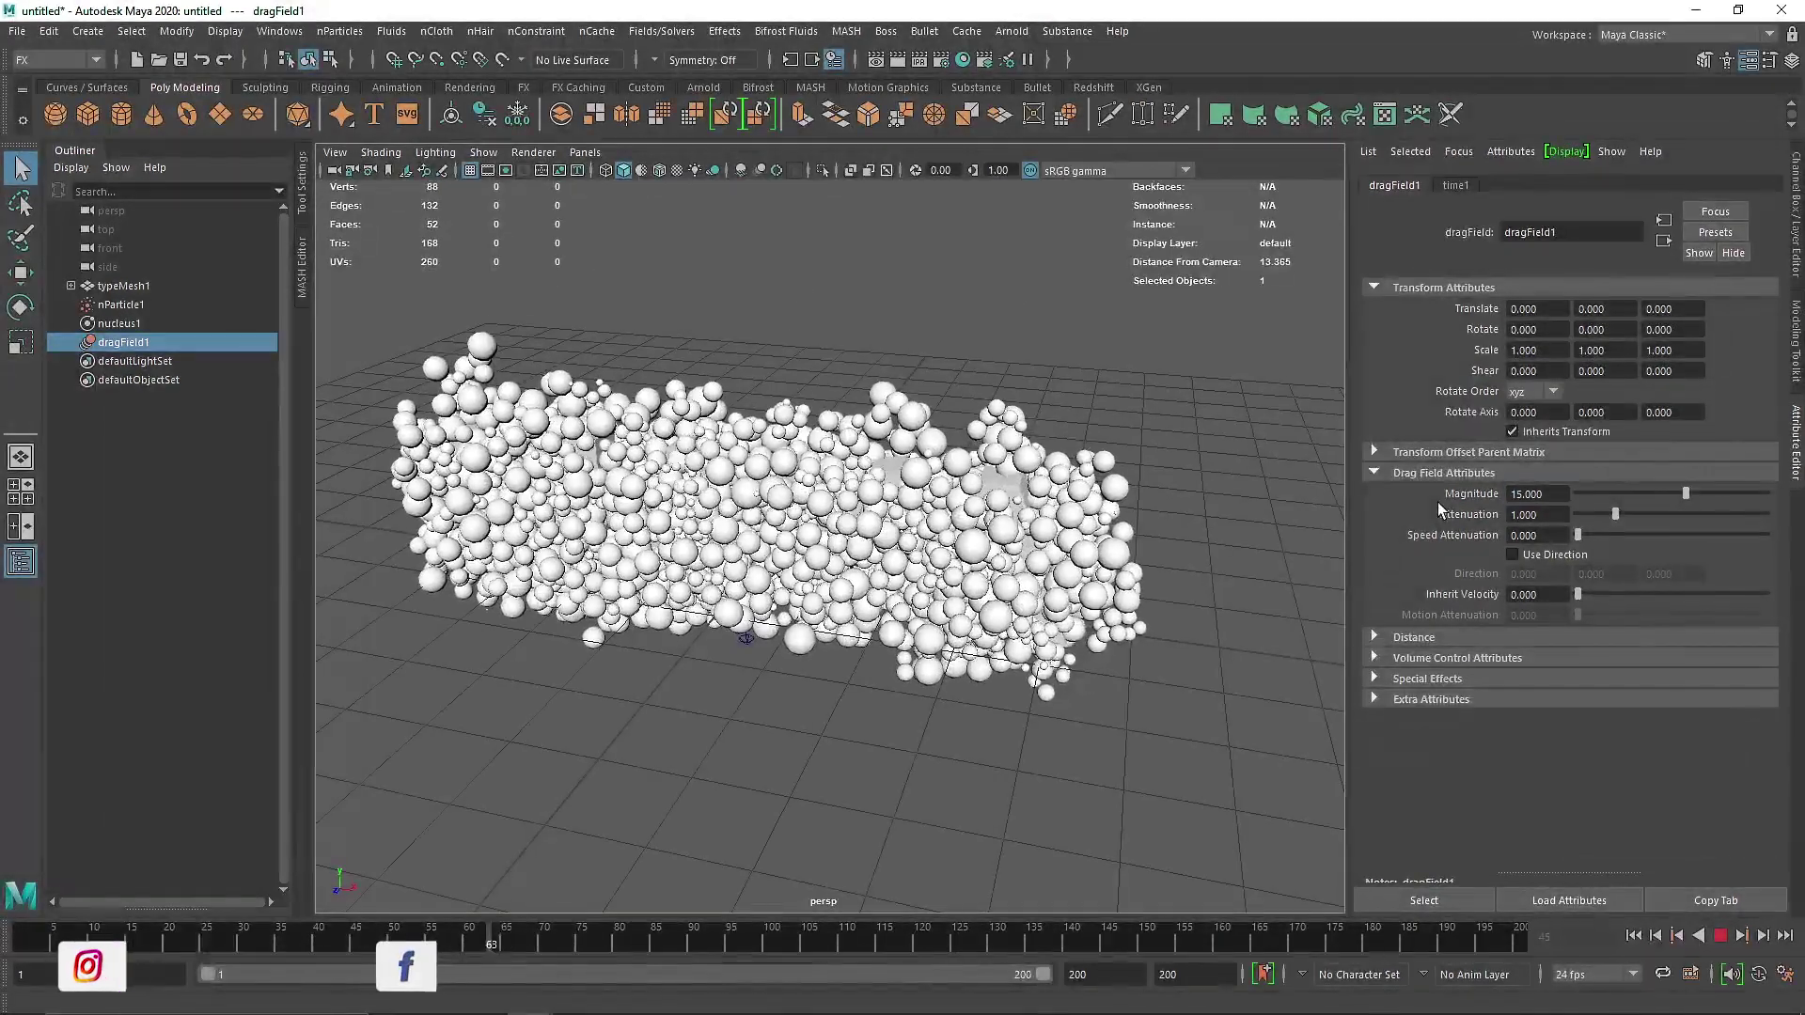
{"action": "left_click", "coordinate": [1633, 936]}
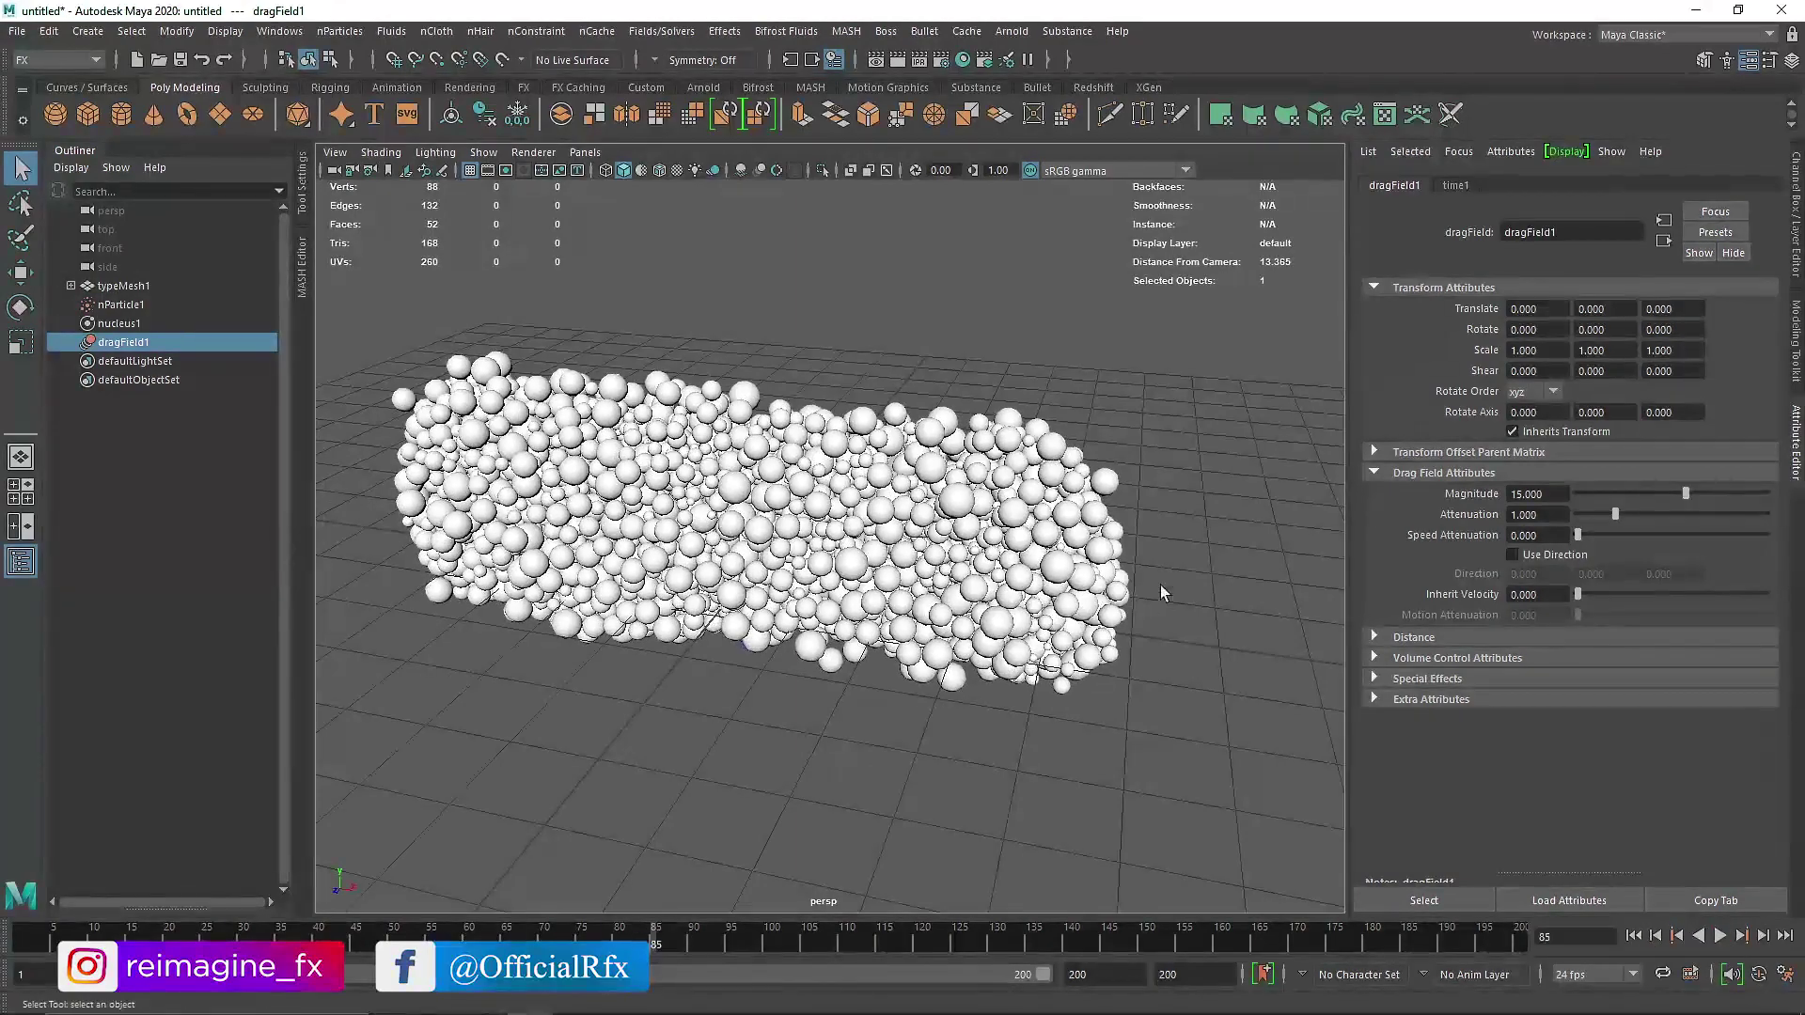
Set the nParticle emitter's rate to 500 particles per second and replay the simulation from the first frame.
{"action": "left_click", "coordinate": [1089, 602]}
{"action": "left_click", "coordinate": [1557, 185]}
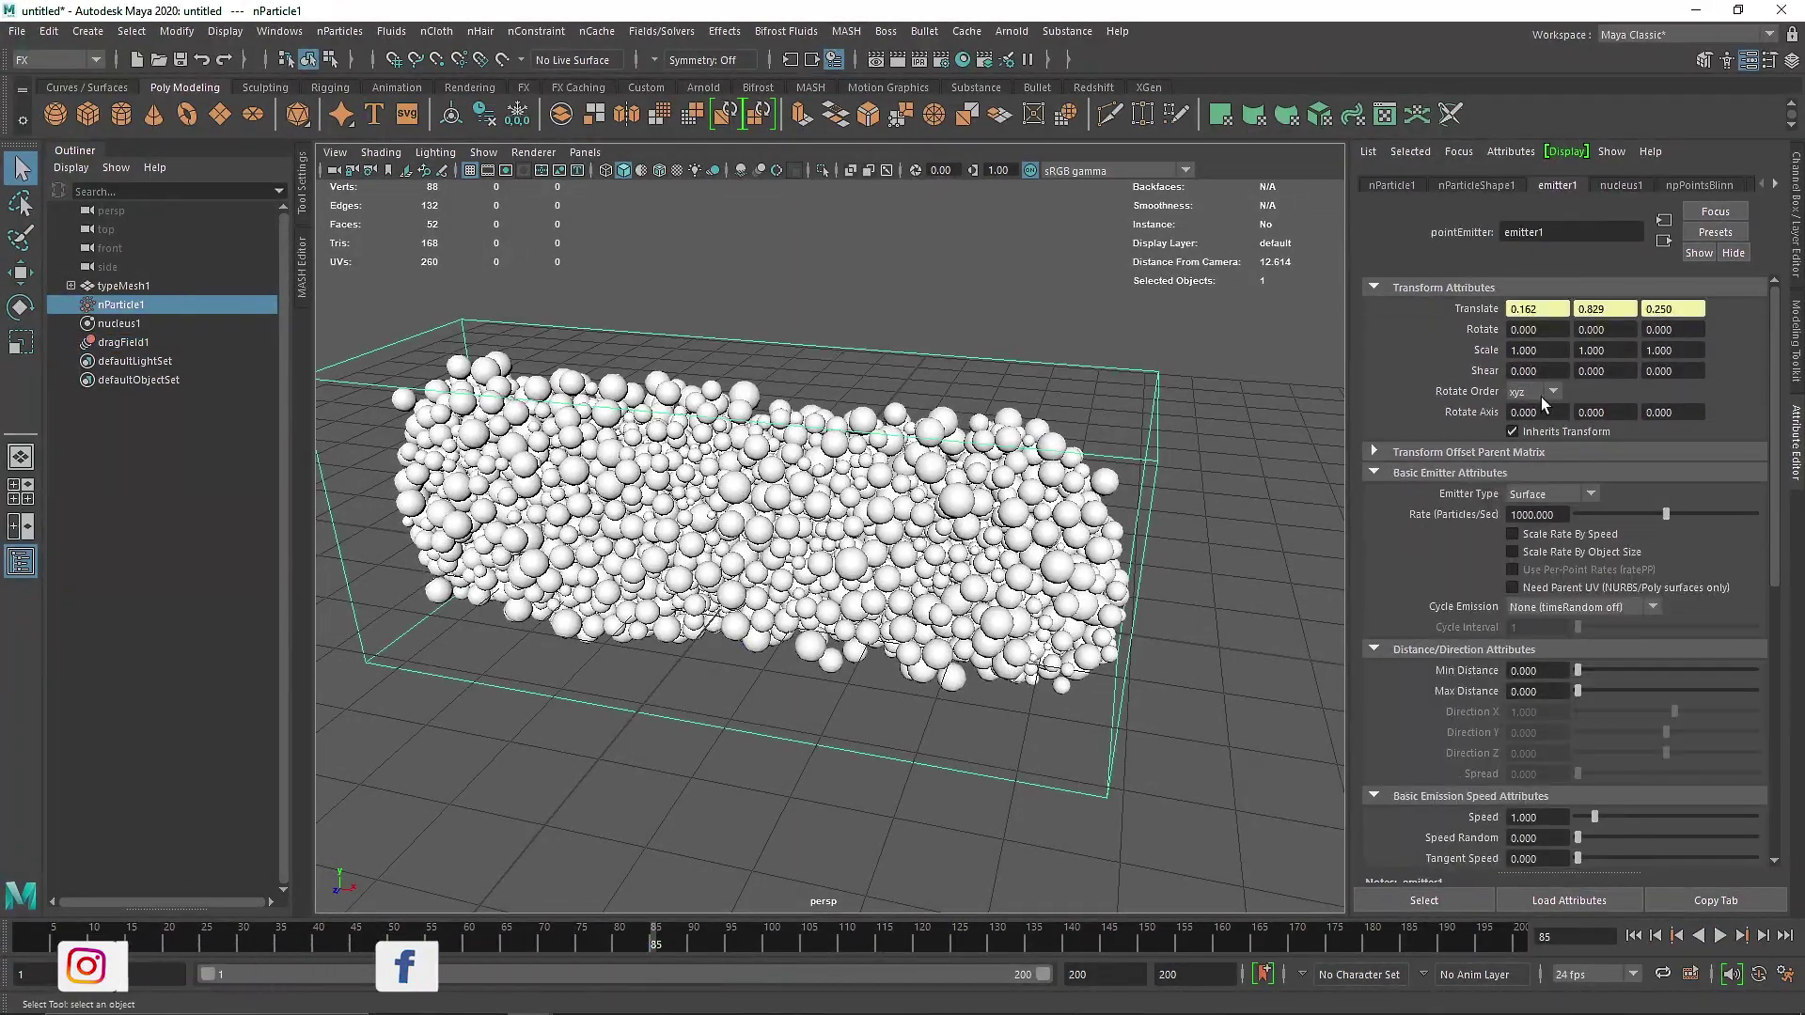
{"action": "left_click", "coordinate": [1635, 936]}
{"action": "left_click", "coordinate": [1720, 935]}
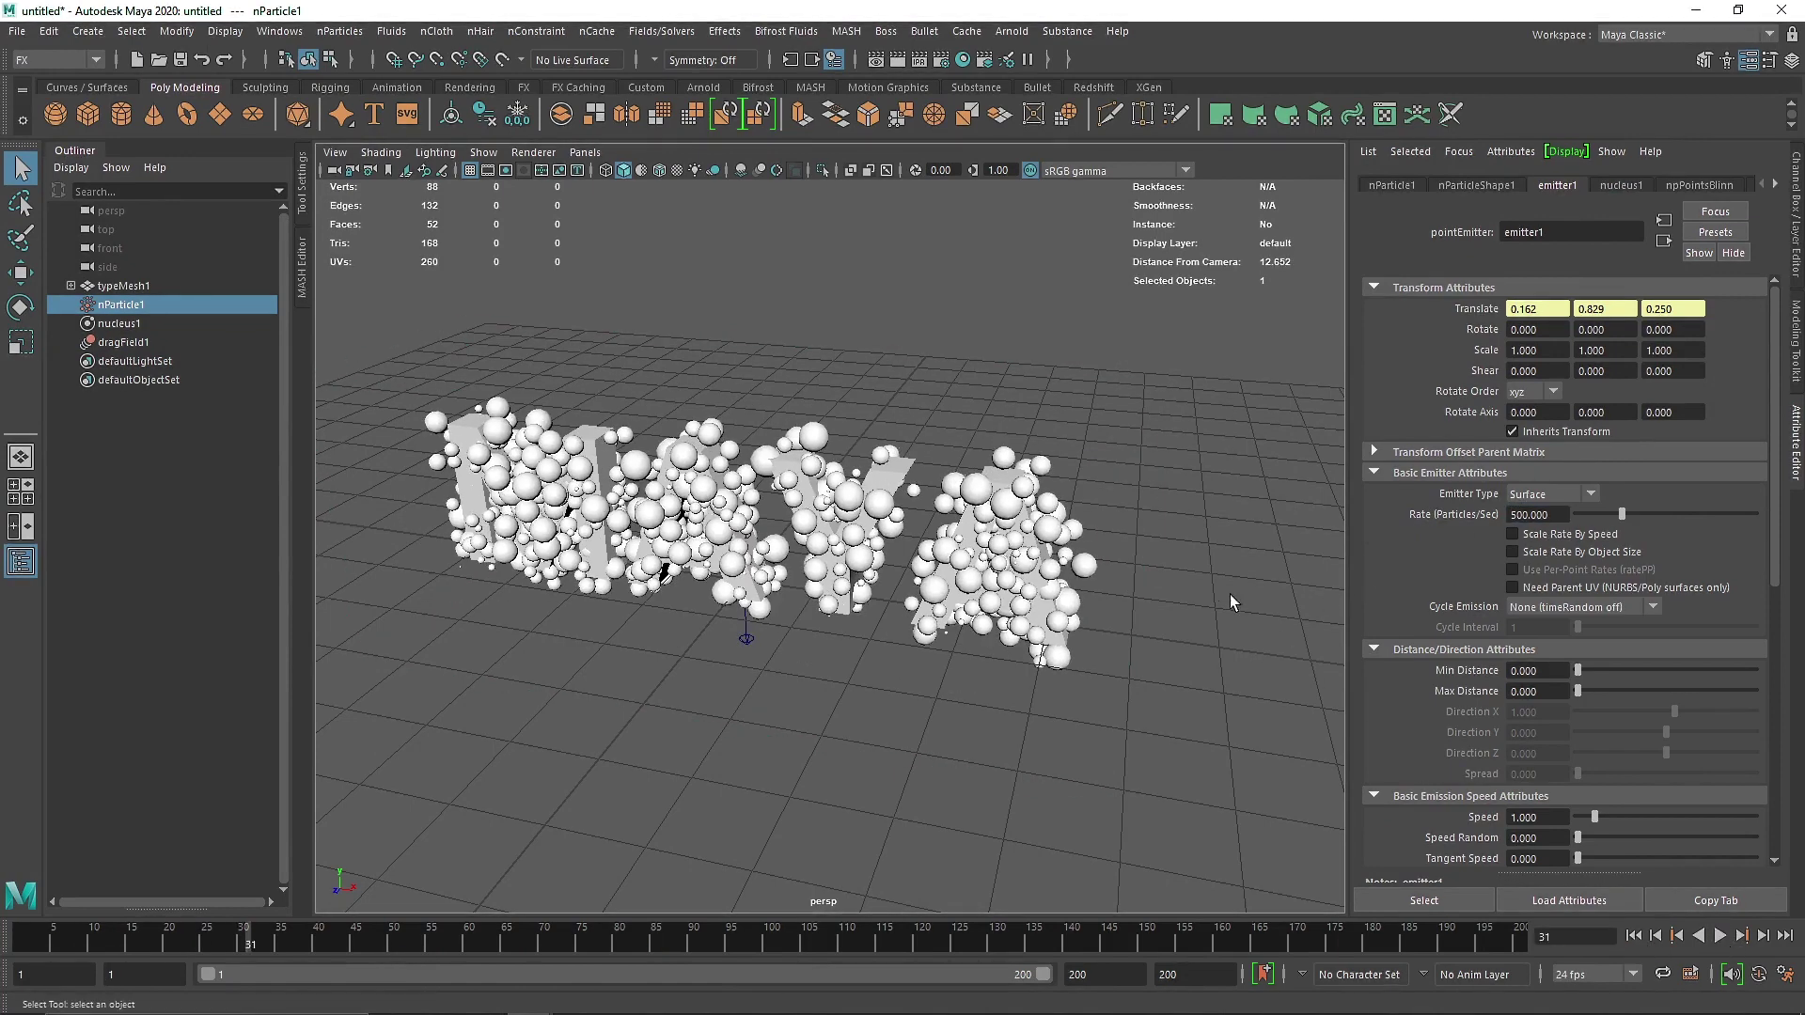
Set the nParticle collision friction to 0.6 and stickiness to 0.4.
{"action": "left_click", "coordinate": [1077, 537]}
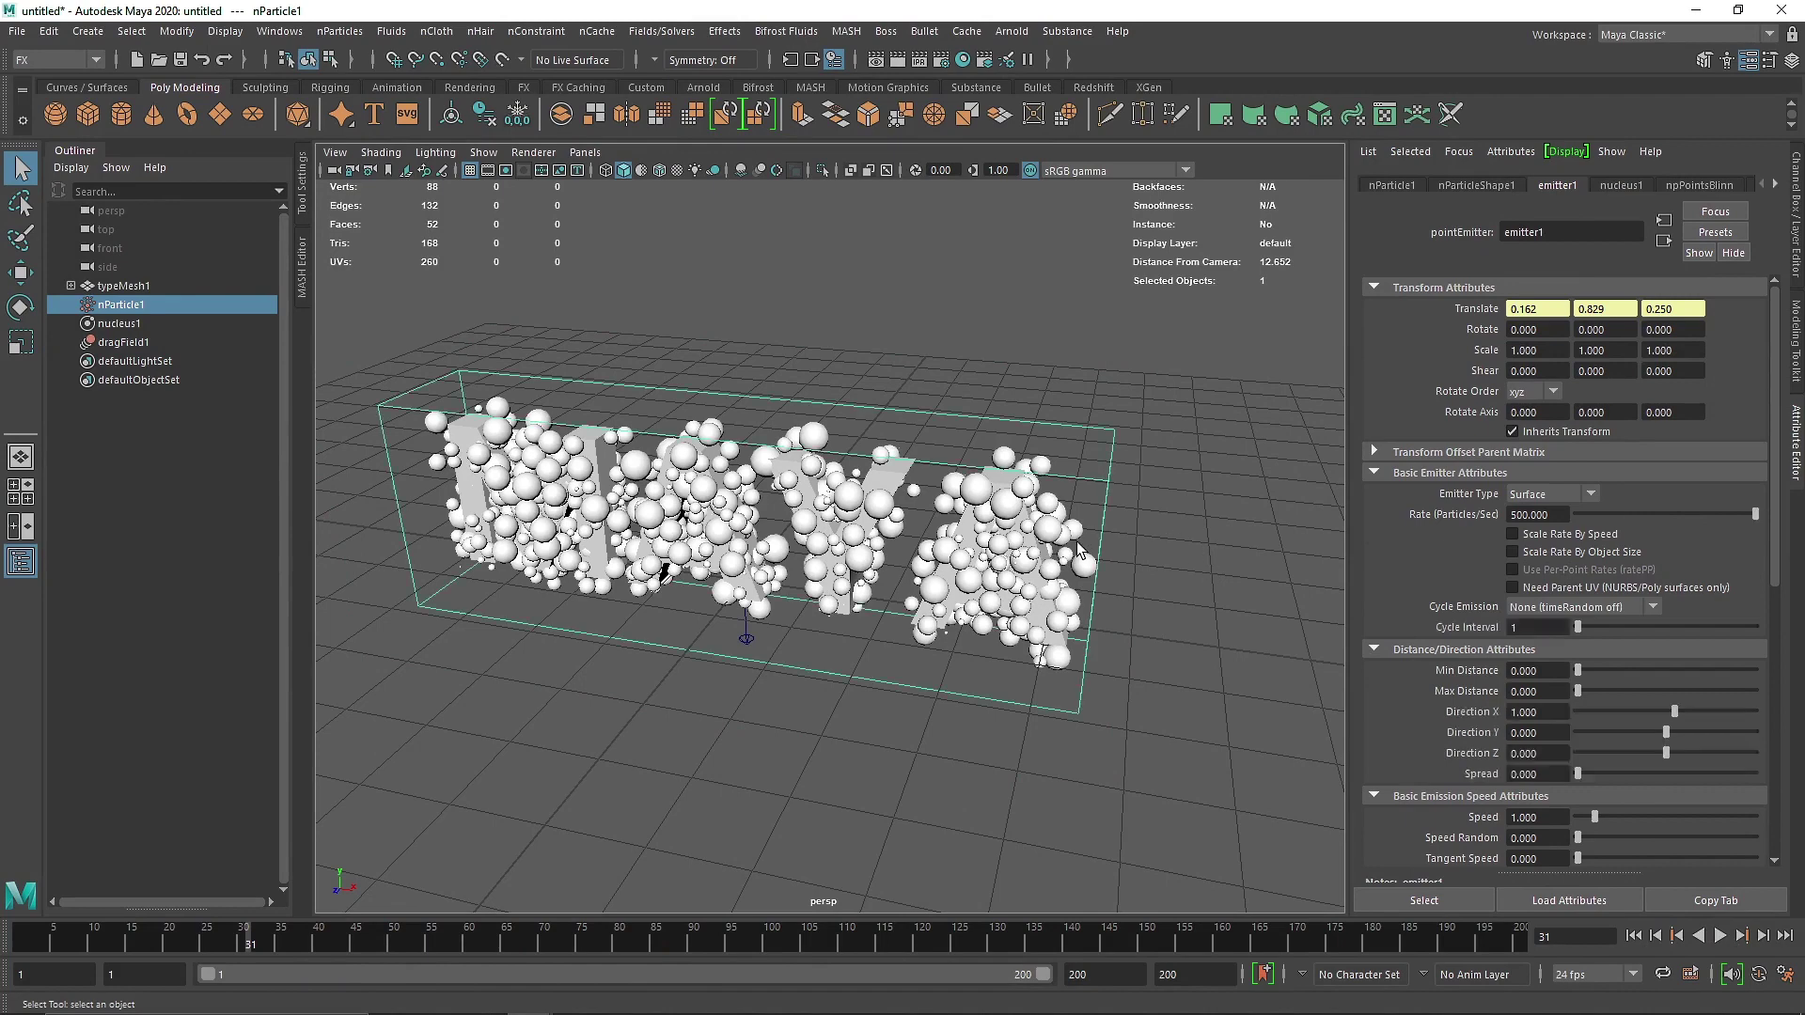
{"action": "left_click", "coordinate": [1488, 186]}
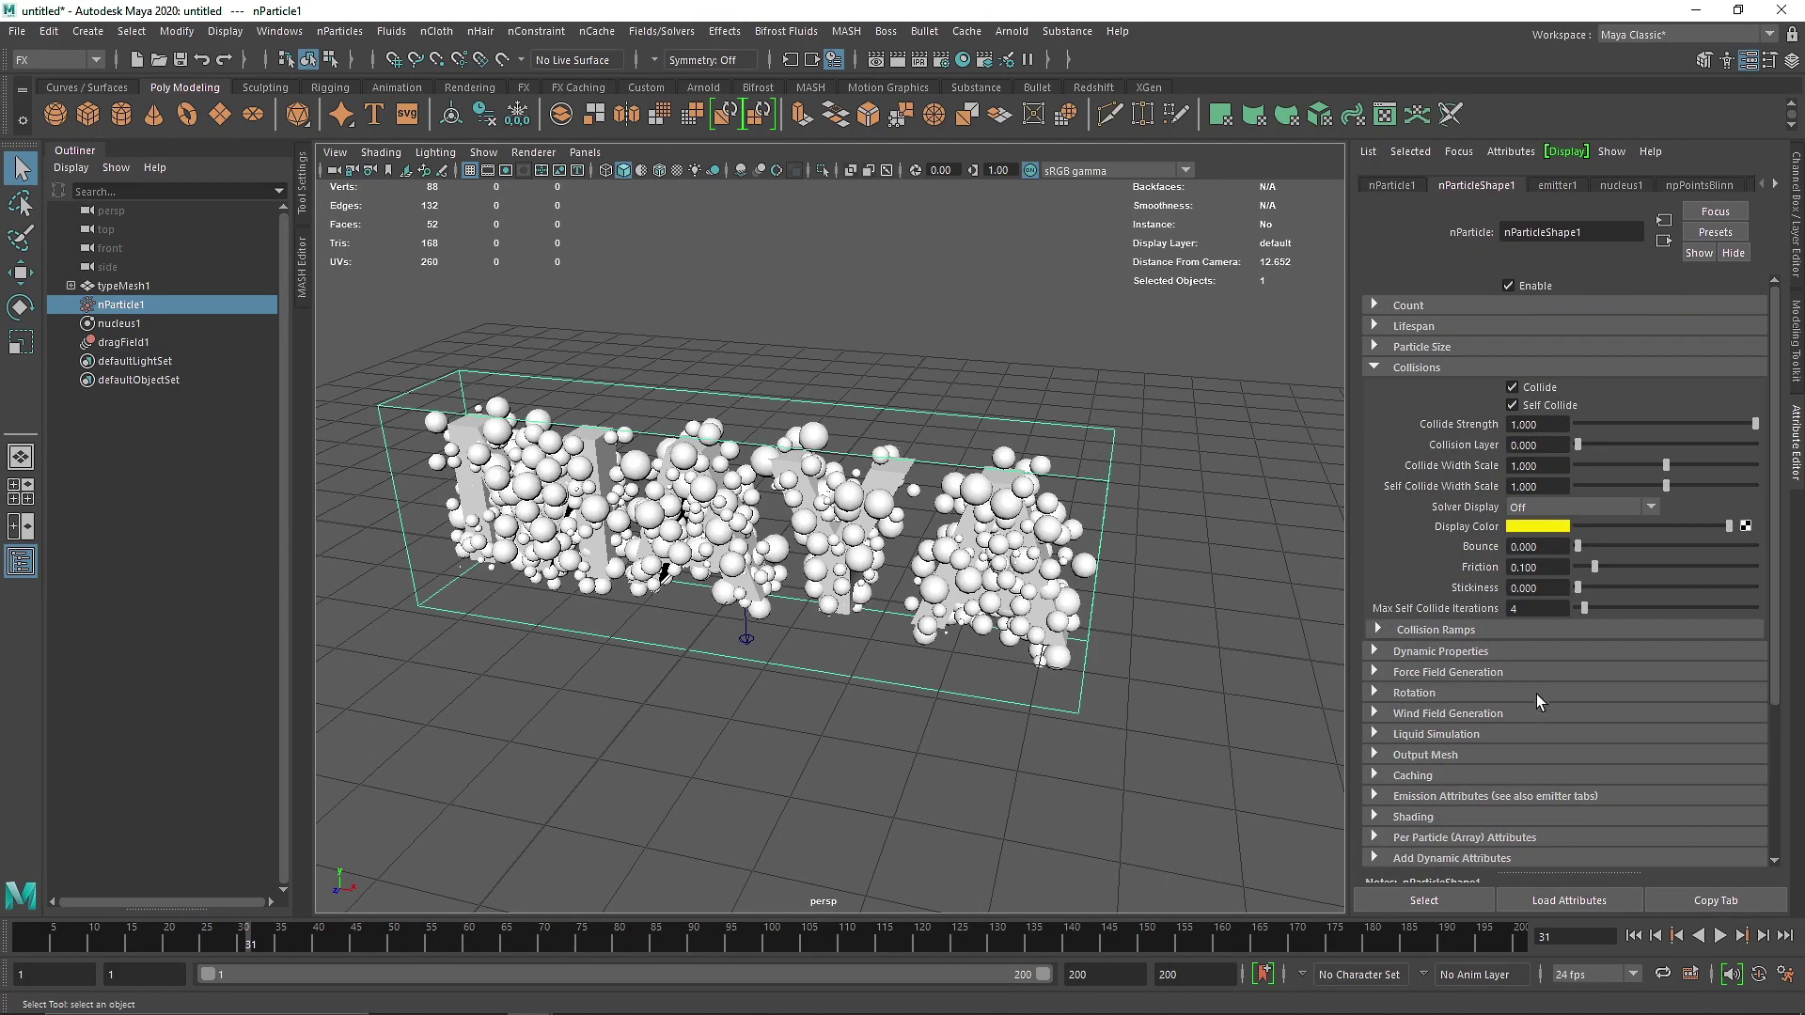
{"action": "key", "text": "Tab"}
{"action": "key", "text": "Tab"}
{"action": "left_click", "coordinate": [1550, 572]}
{"action": "type", "text": "0.6"}
{"action": "key", "text": "Return"}
{"action": "type", "text": "0.4"}
{"action": "key", "text": "Return"}
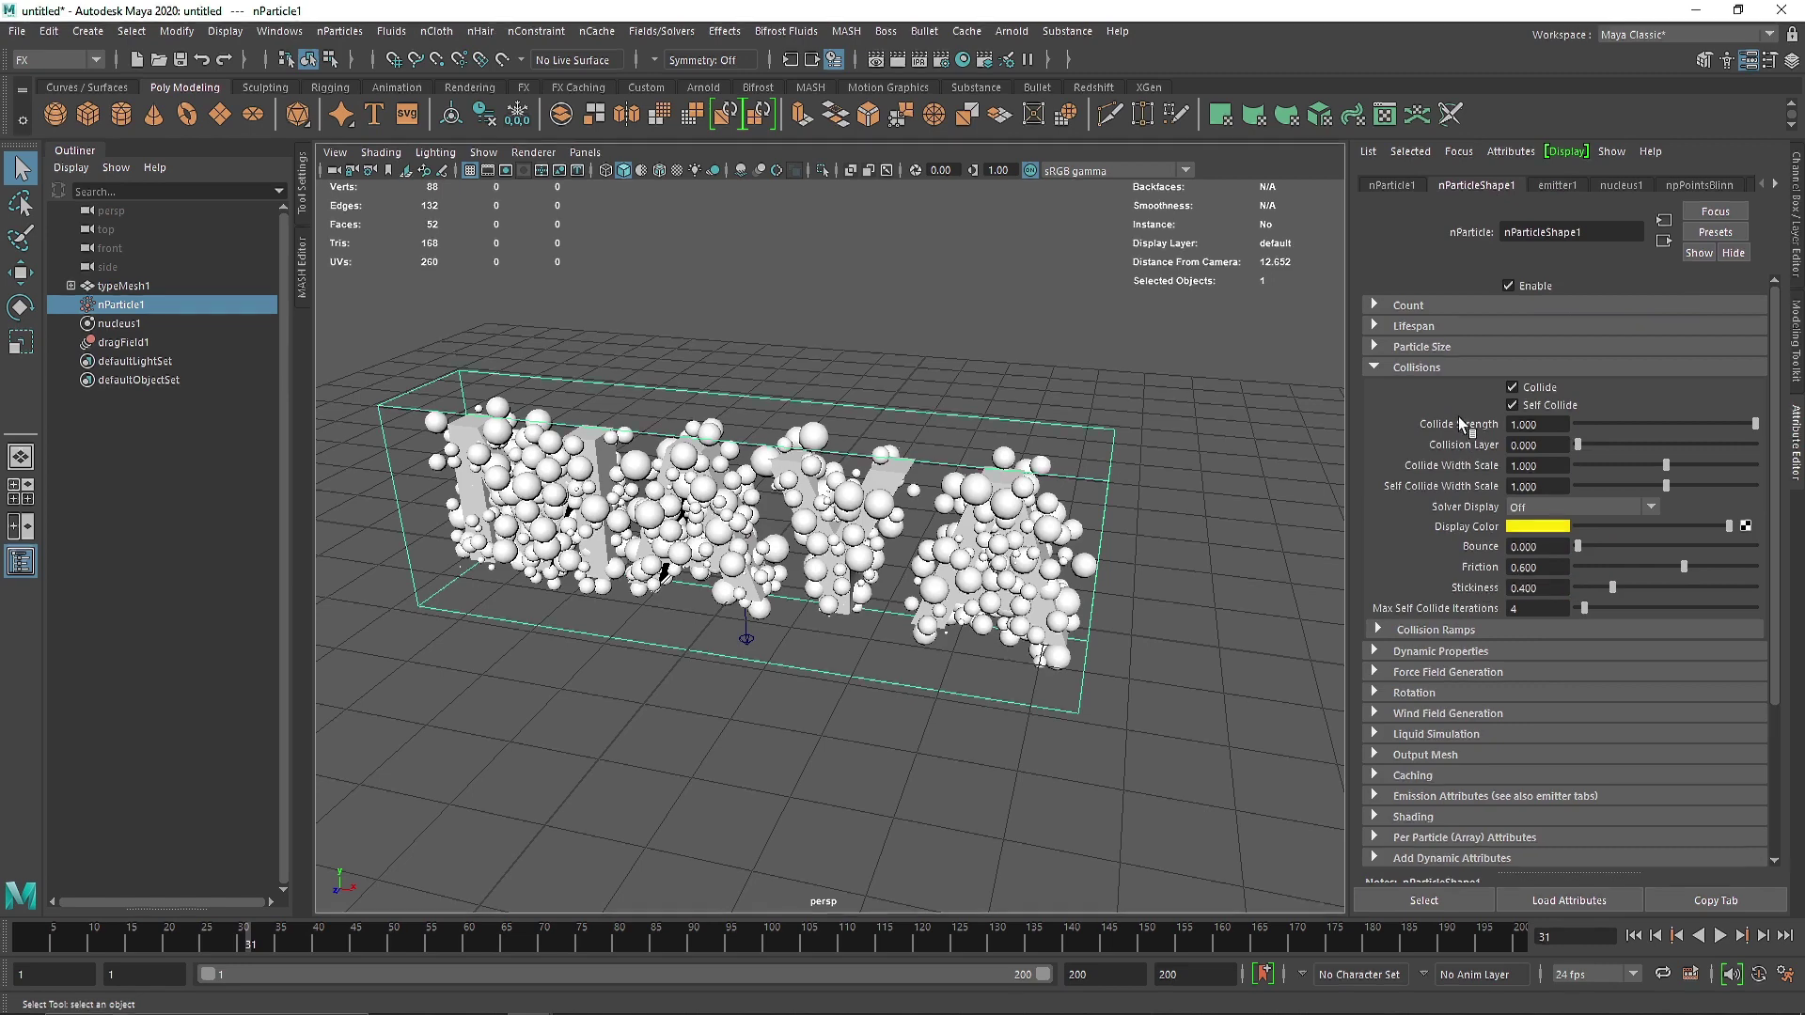
{"action": "left_click", "coordinate": [1417, 367]}
Add a turbulence field with magnitude 5 to the nParticles and play the simulation from the first frame.
{"action": "left_click_drag", "start_coordinate": [1137, 516], "coordinate": [1098, 594]}
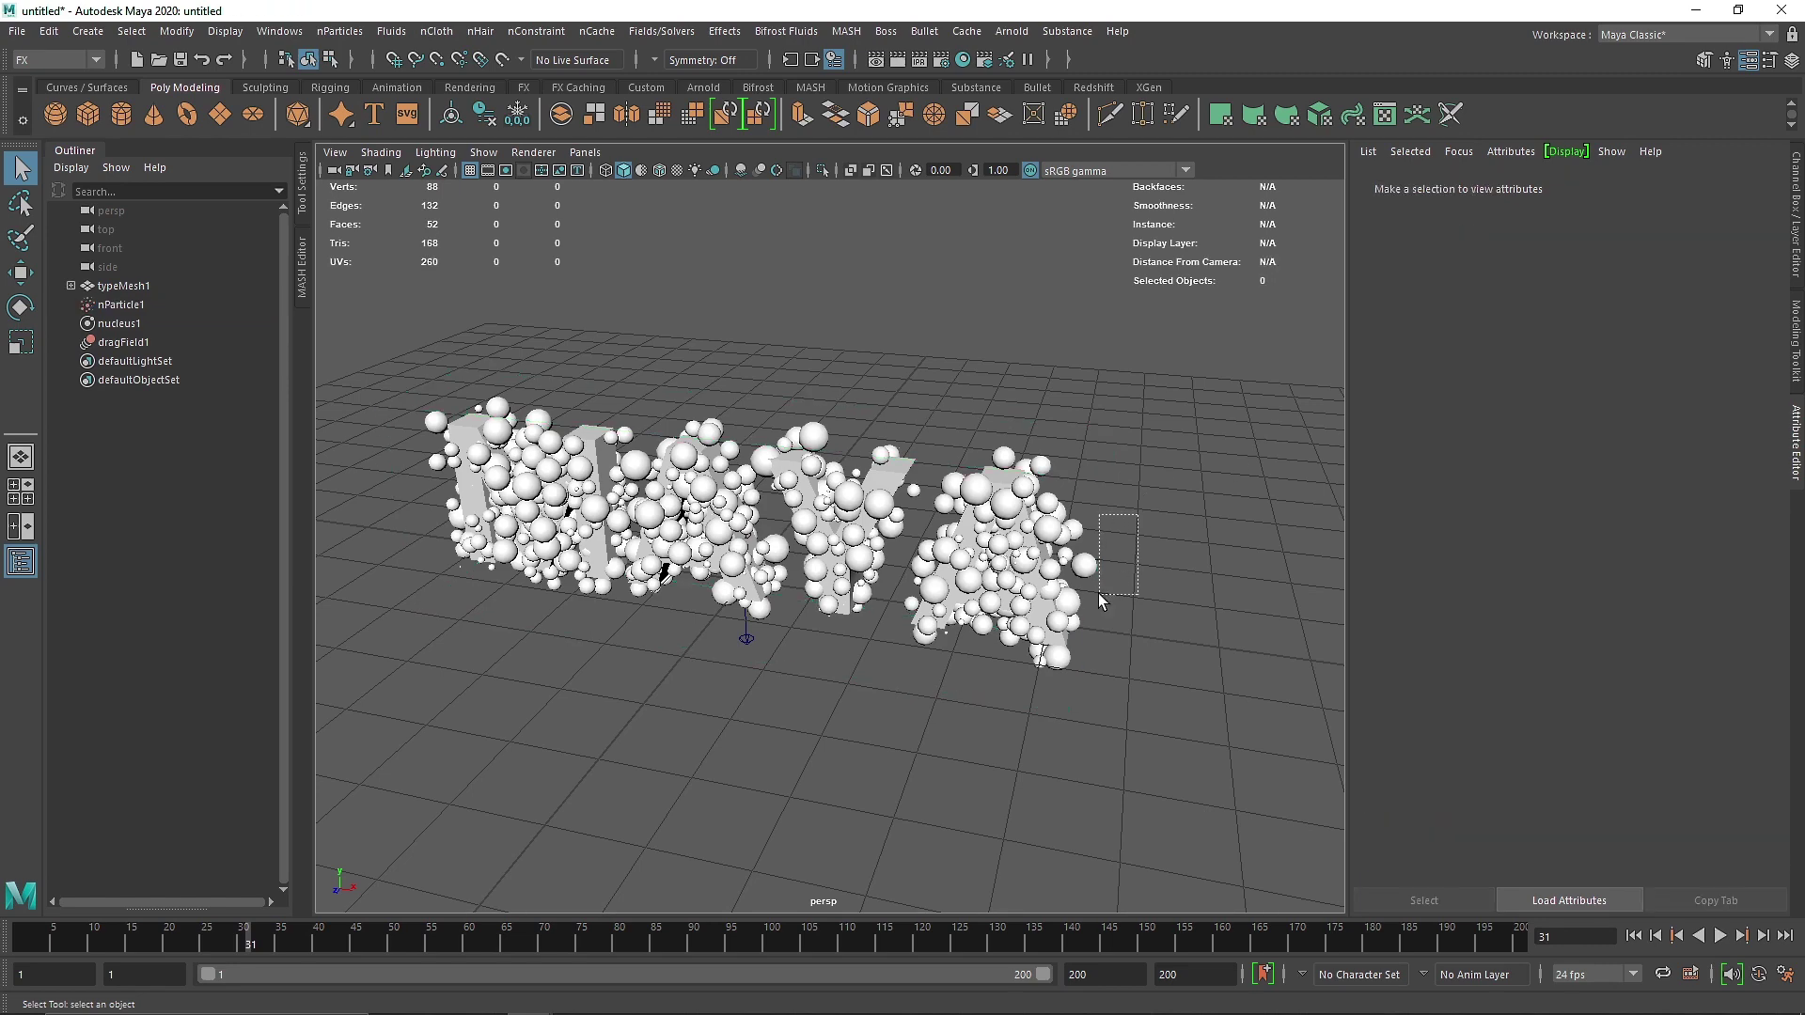
{"action": "left_click", "coordinate": [1051, 475]}
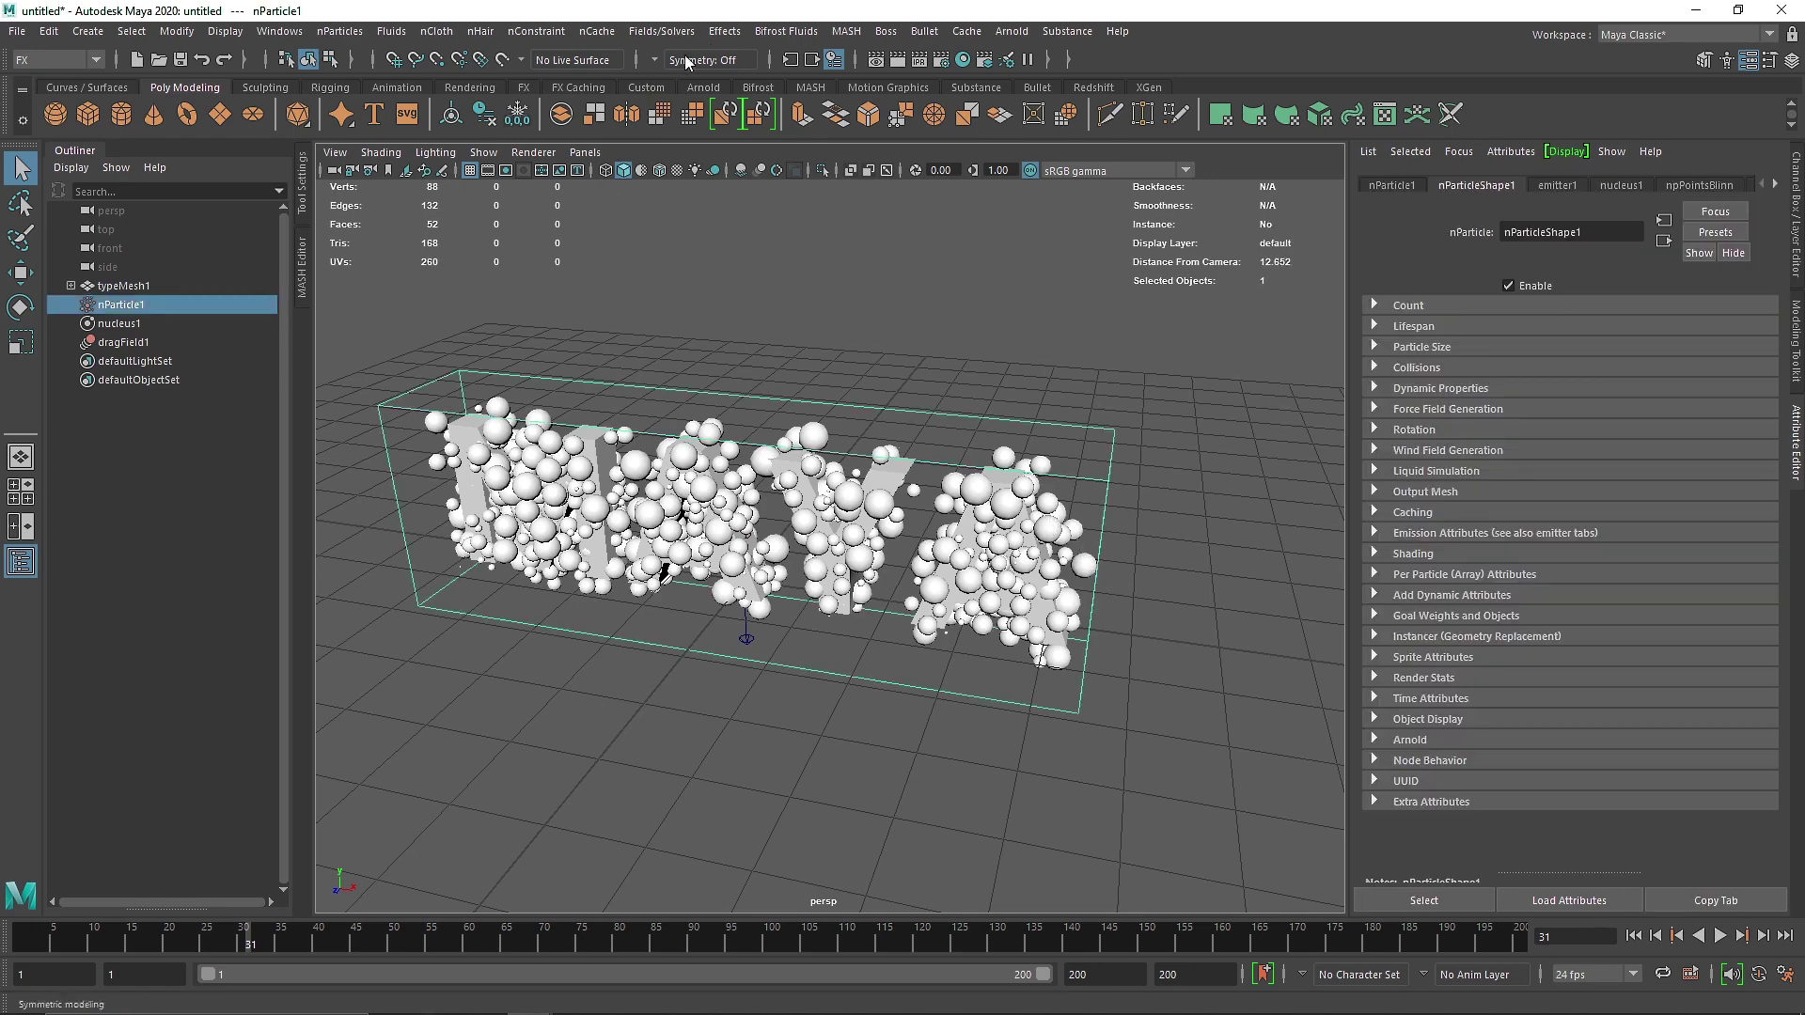
{"action": "left_click", "coordinate": [673, 31]}
{"action": "left_click", "coordinate": [703, 175]}
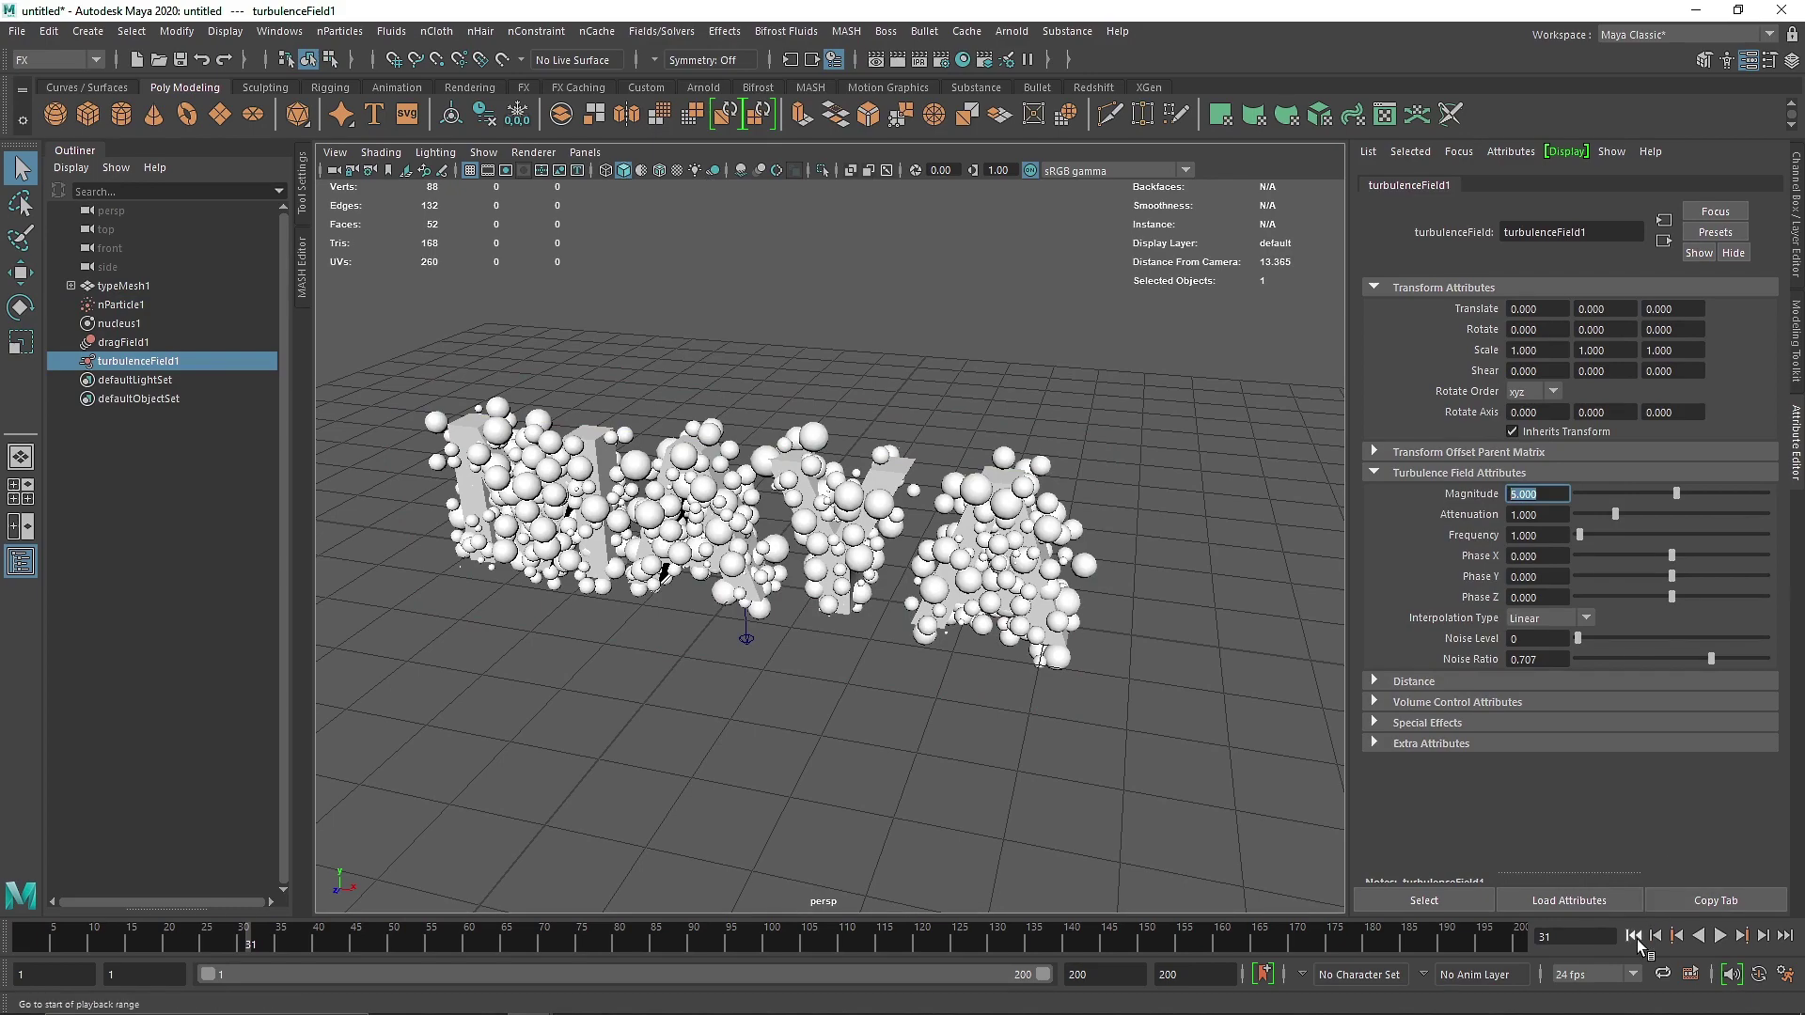
{"action": "left_click", "coordinate": [1723, 936]}
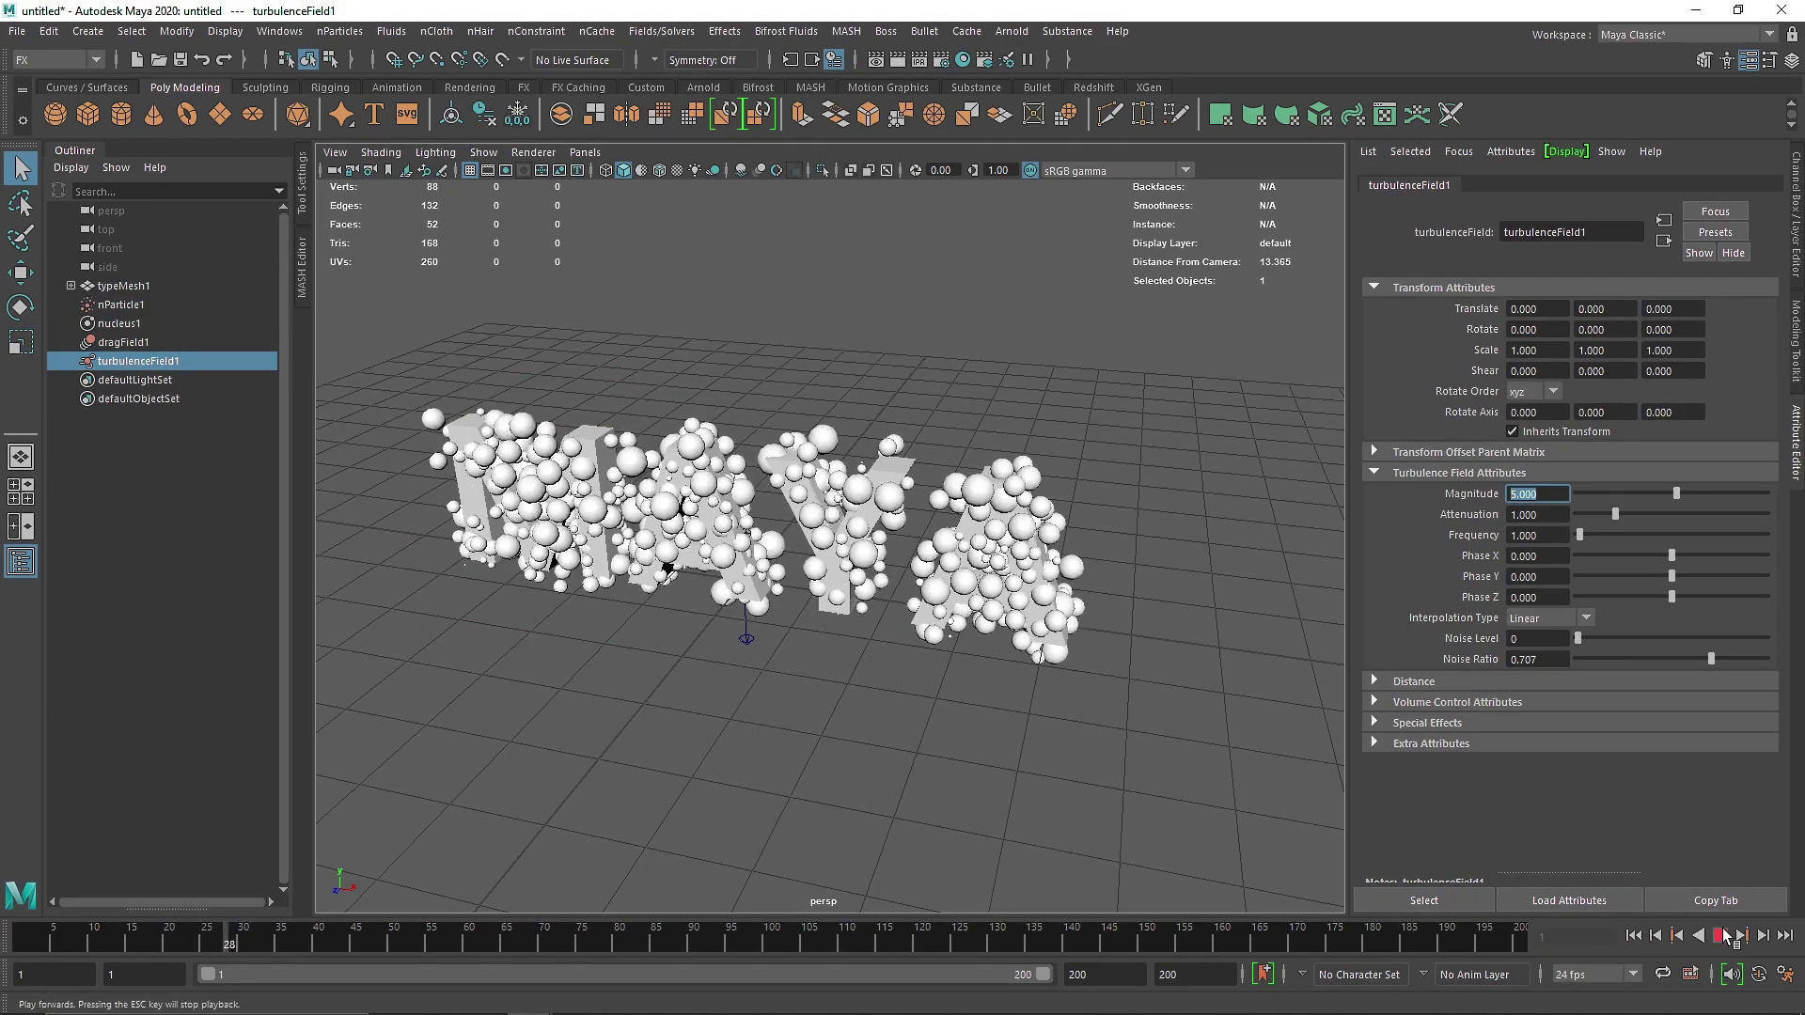
{"action": "left_click", "coordinate": [1722, 935]}
Inspect the spheres around the text, replay the simulation from the first frame, and stop at frame 28.
{"action": "left_click_drag", "start_coordinate": [846, 658], "coordinate": [967, 575], "text": "alt"}
{"action": "scroll", "coordinate": [968, 576], "scroll_direction": "up", "scroll_amount": 2}
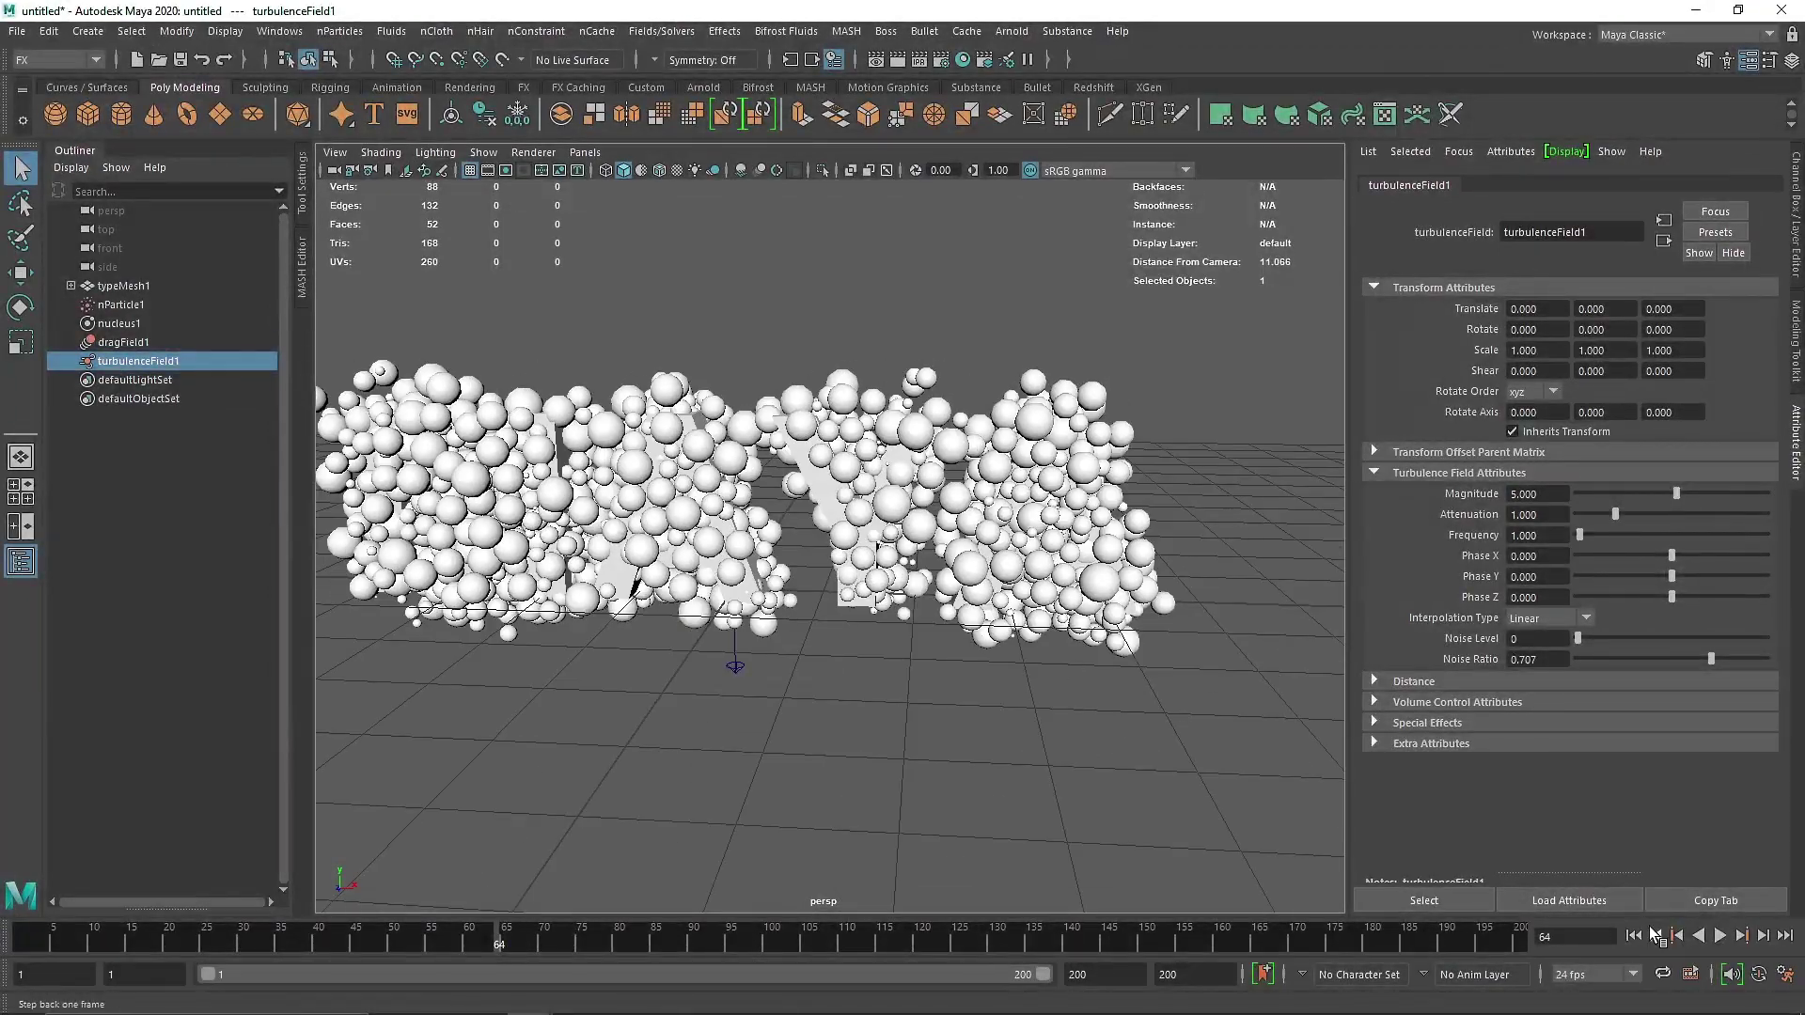
{"action": "left_click", "coordinate": [1720, 935]}
{"action": "left_click", "coordinate": [1721, 937]}
{"action": "left_click_drag", "start_coordinate": [1020, 612], "coordinate": [964, 591], "text": "alt"}
Assign a new Arnold aiStandardSurface material to the nParticles and rename it Particles.
{"action": "left_click", "coordinate": [1054, 462]}
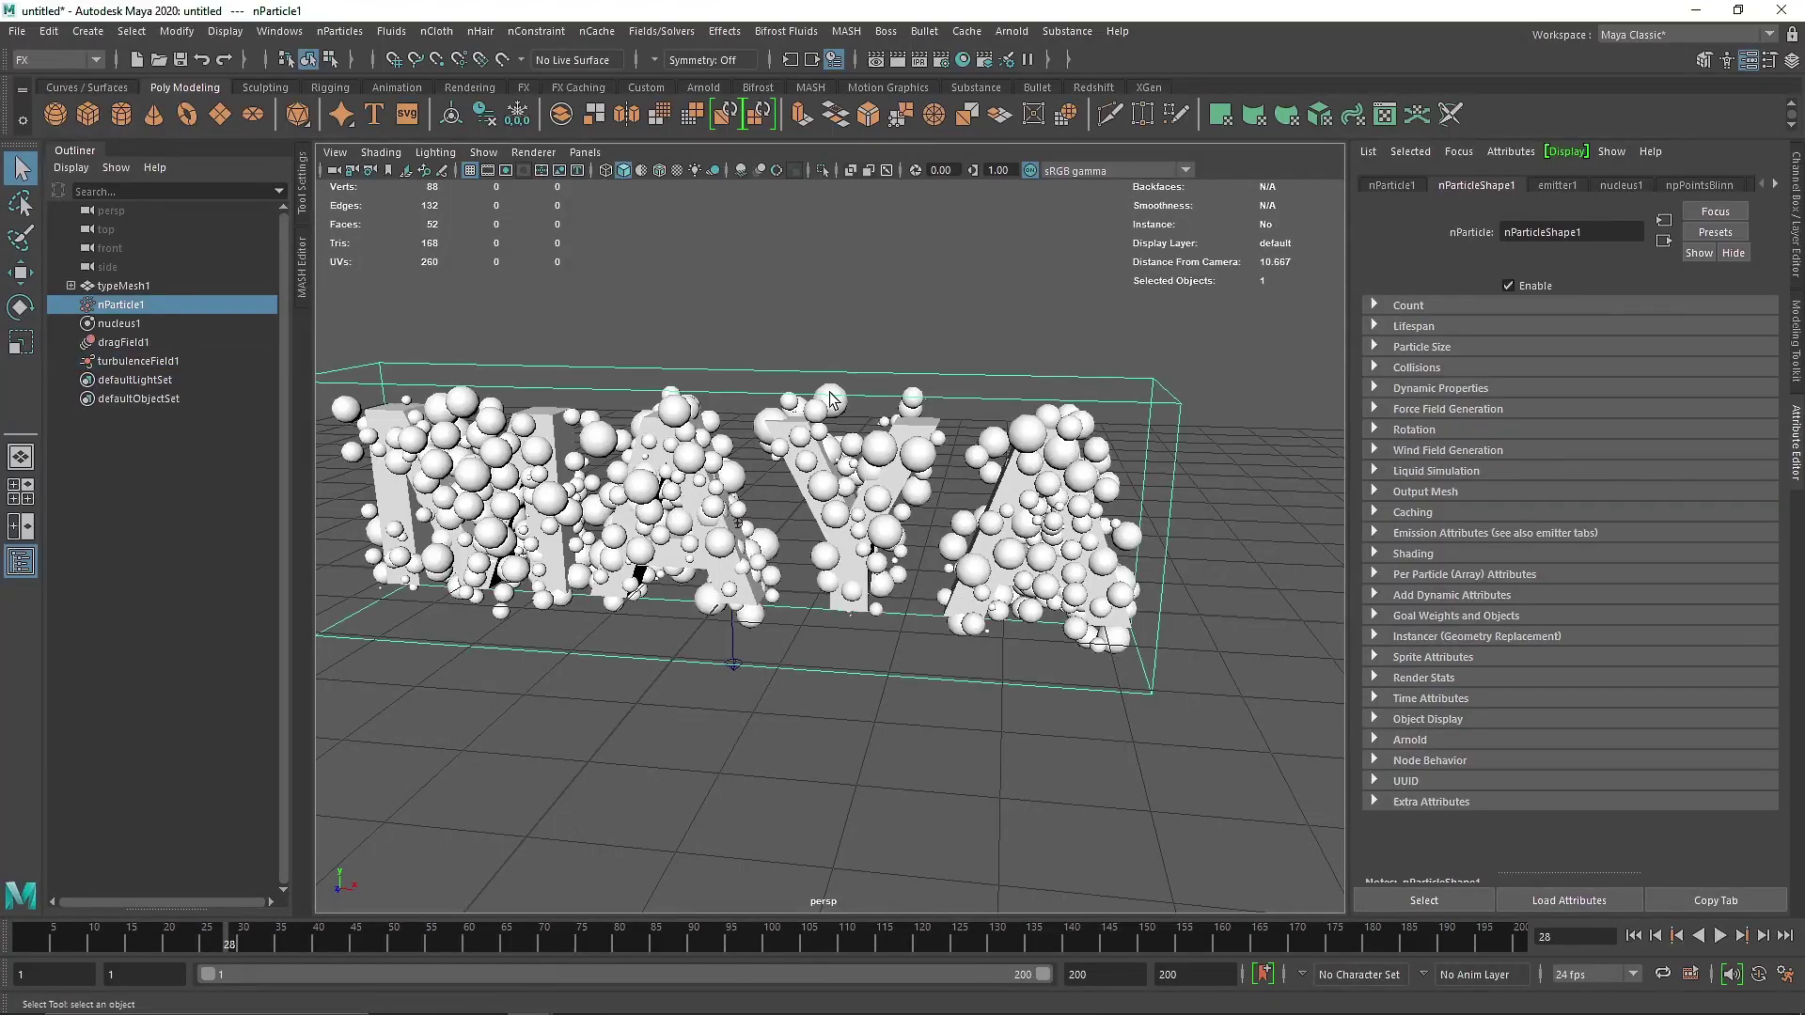
{"action": "right_click", "coordinate": [1158, 774]}
{"action": "left_click", "coordinate": [1156, 773]}
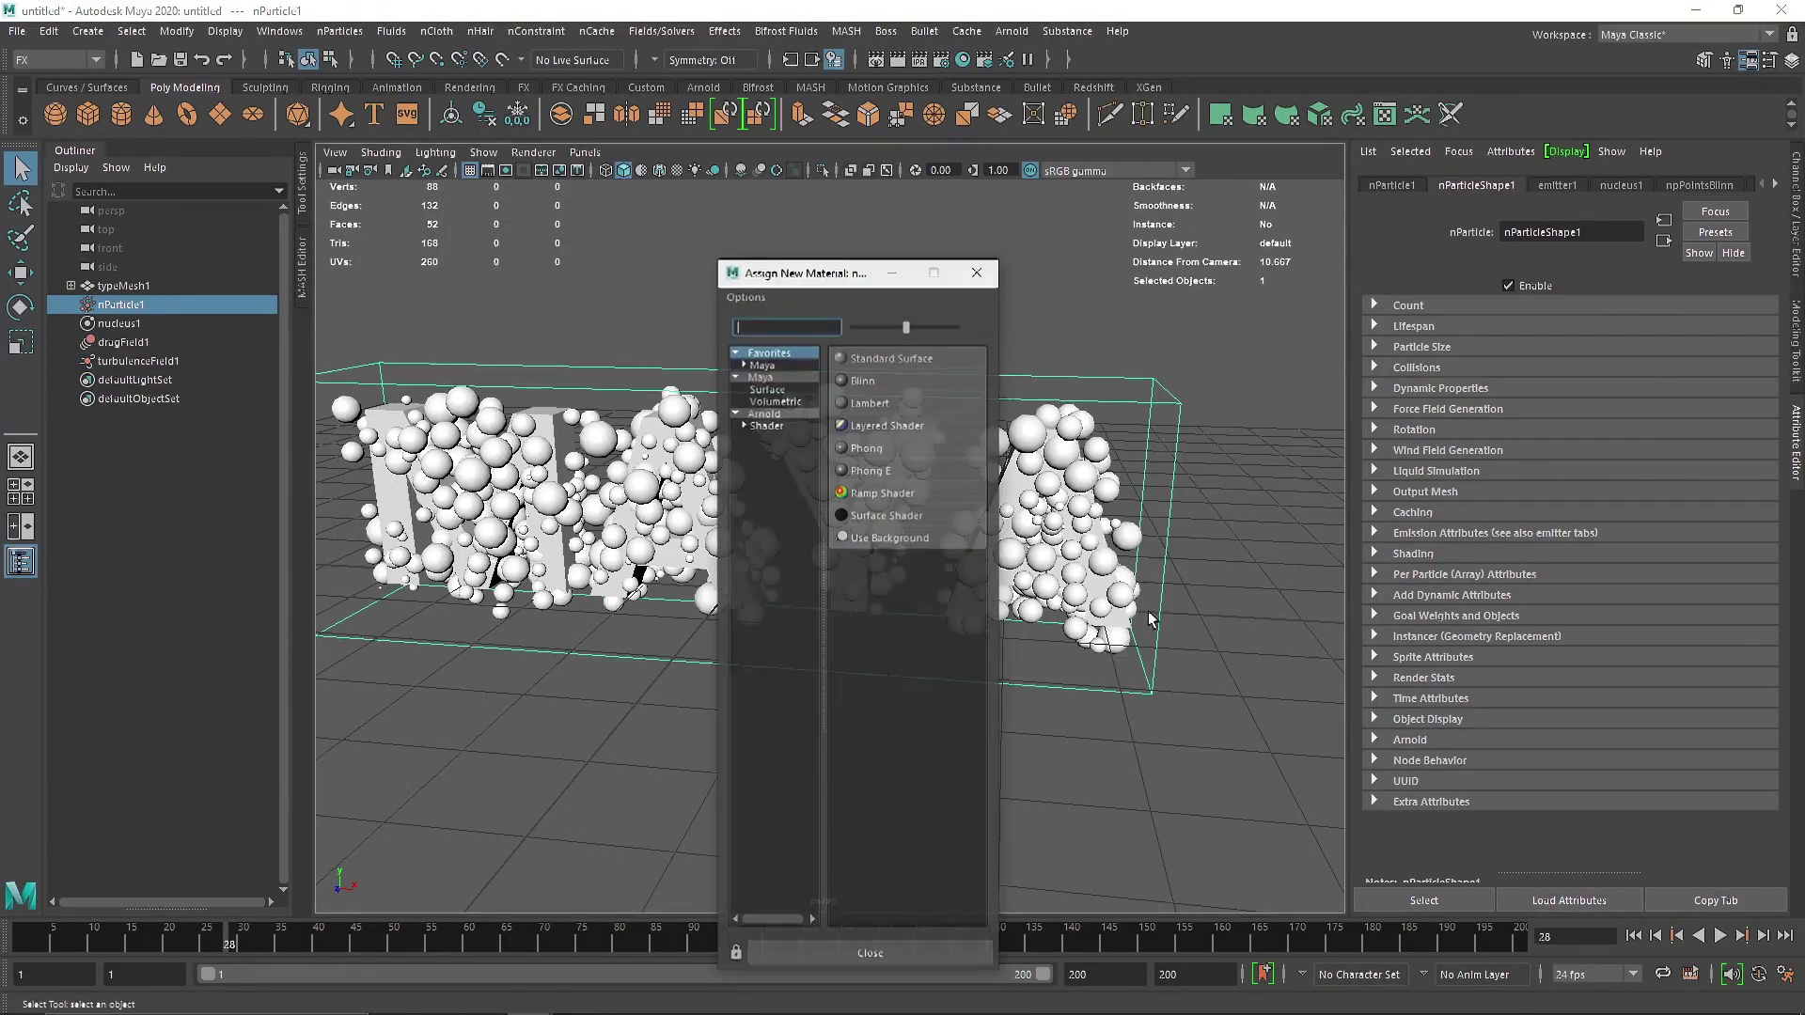
{"action": "left_click", "coordinate": [779, 428]}
{"action": "left_click", "coordinate": [942, 625]}
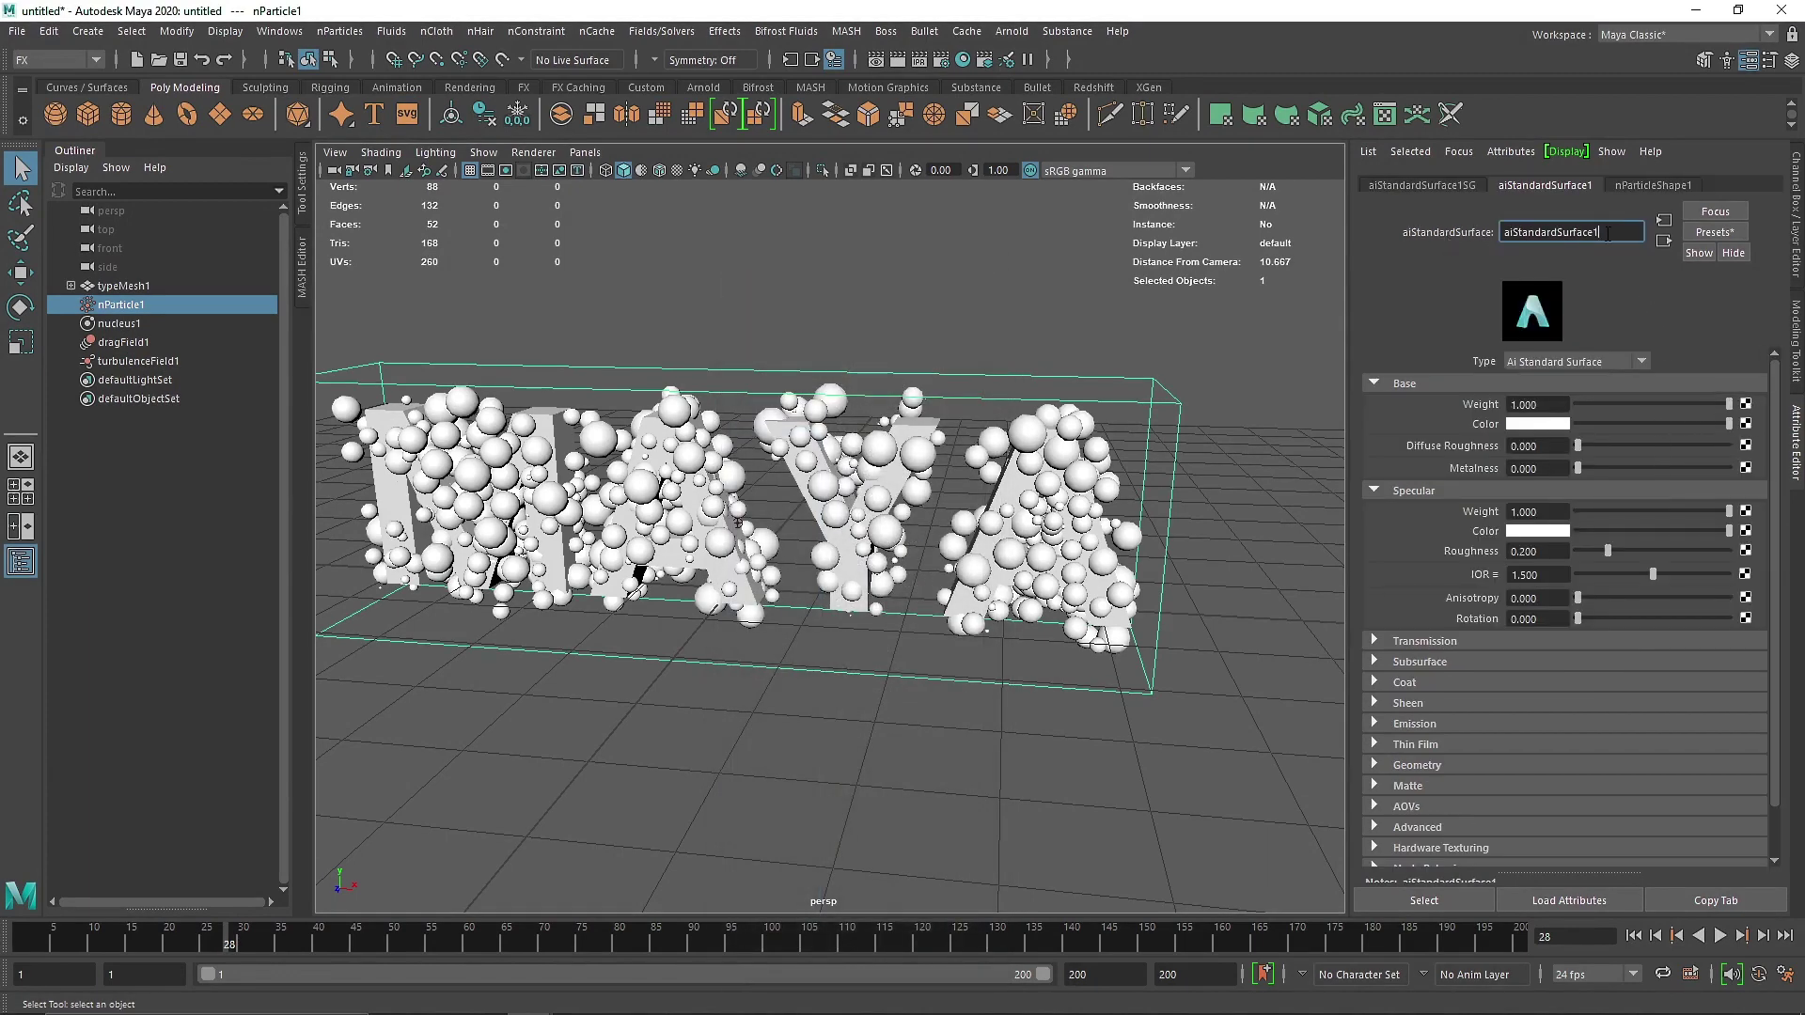
{"action": "double_click", "coordinate": [1491, 234]}
{"action": "type", "text": "R"}
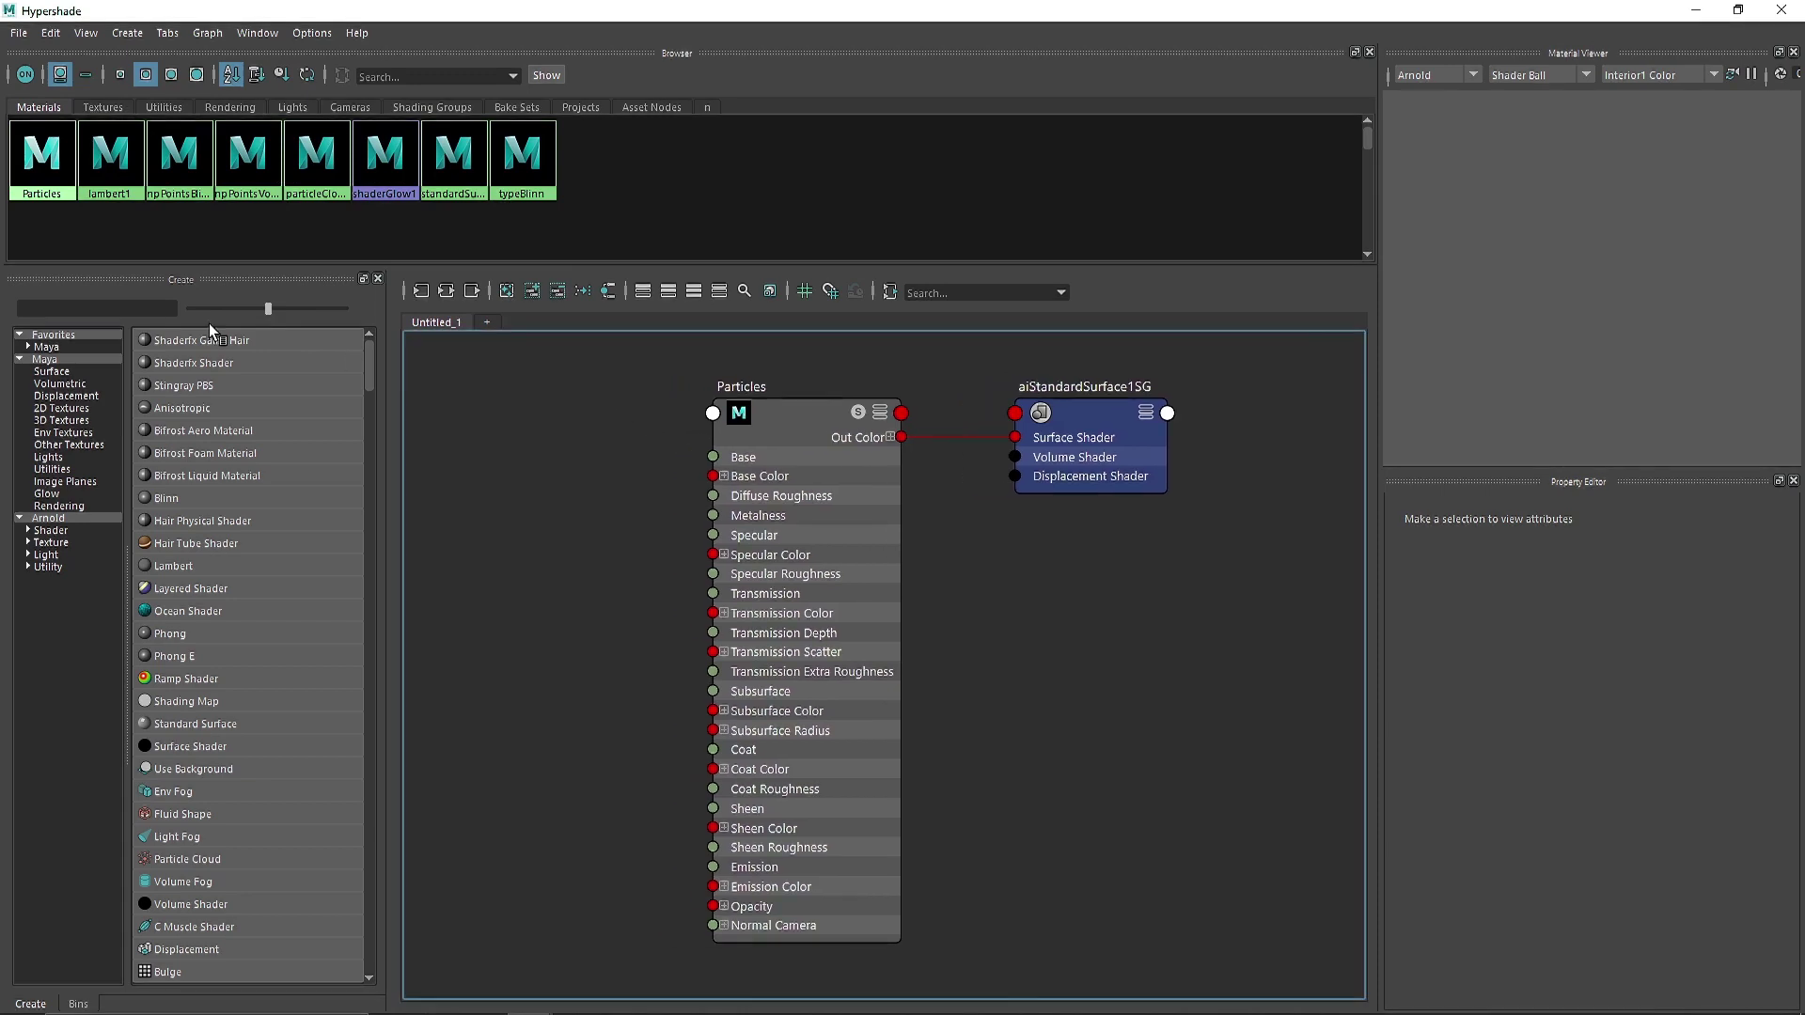
Create an aiColorJitter node in Hypershade and connect its Out Color to the Particles material's Base Color.
{"action": "type", "text": "col"}
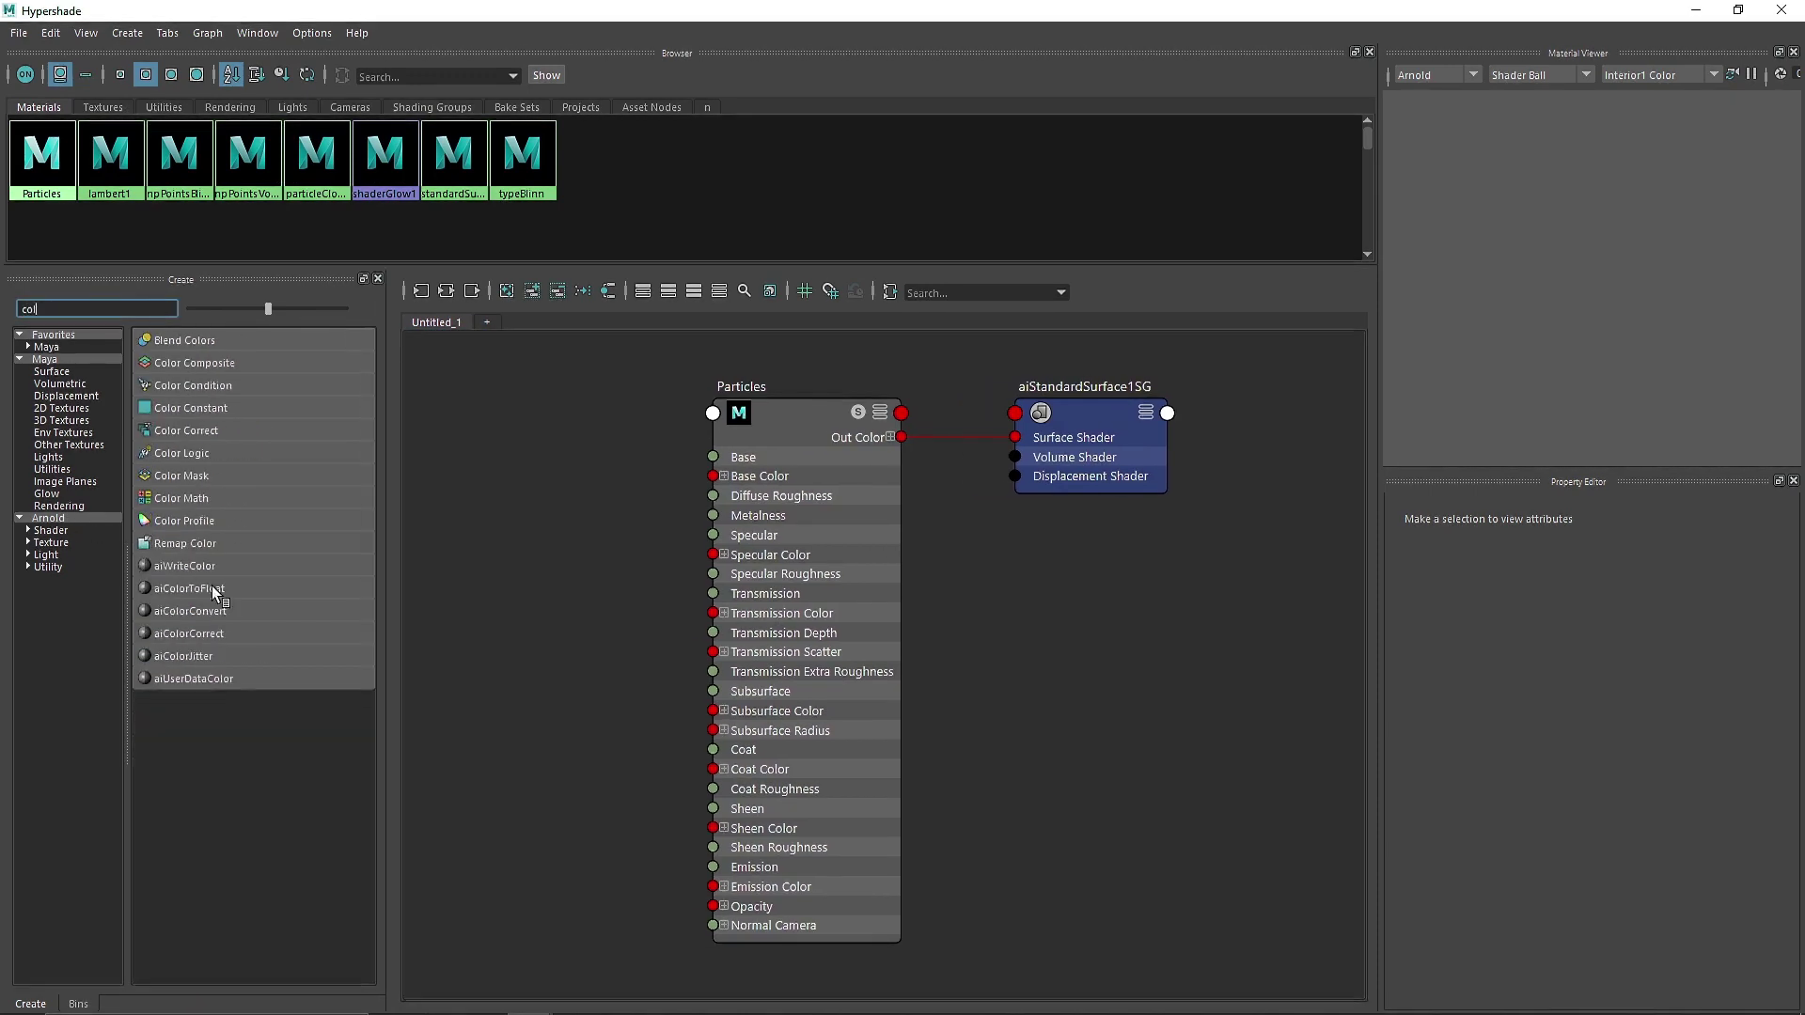
{"action": "left_click", "coordinate": [217, 656]}
{"action": "left_click_drag", "start_coordinate": [1149, 686], "coordinate": [510, 530]}
{"action": "left_click_drag", "start_coordinate": [576, 584], "coordinate": [707, 475]}
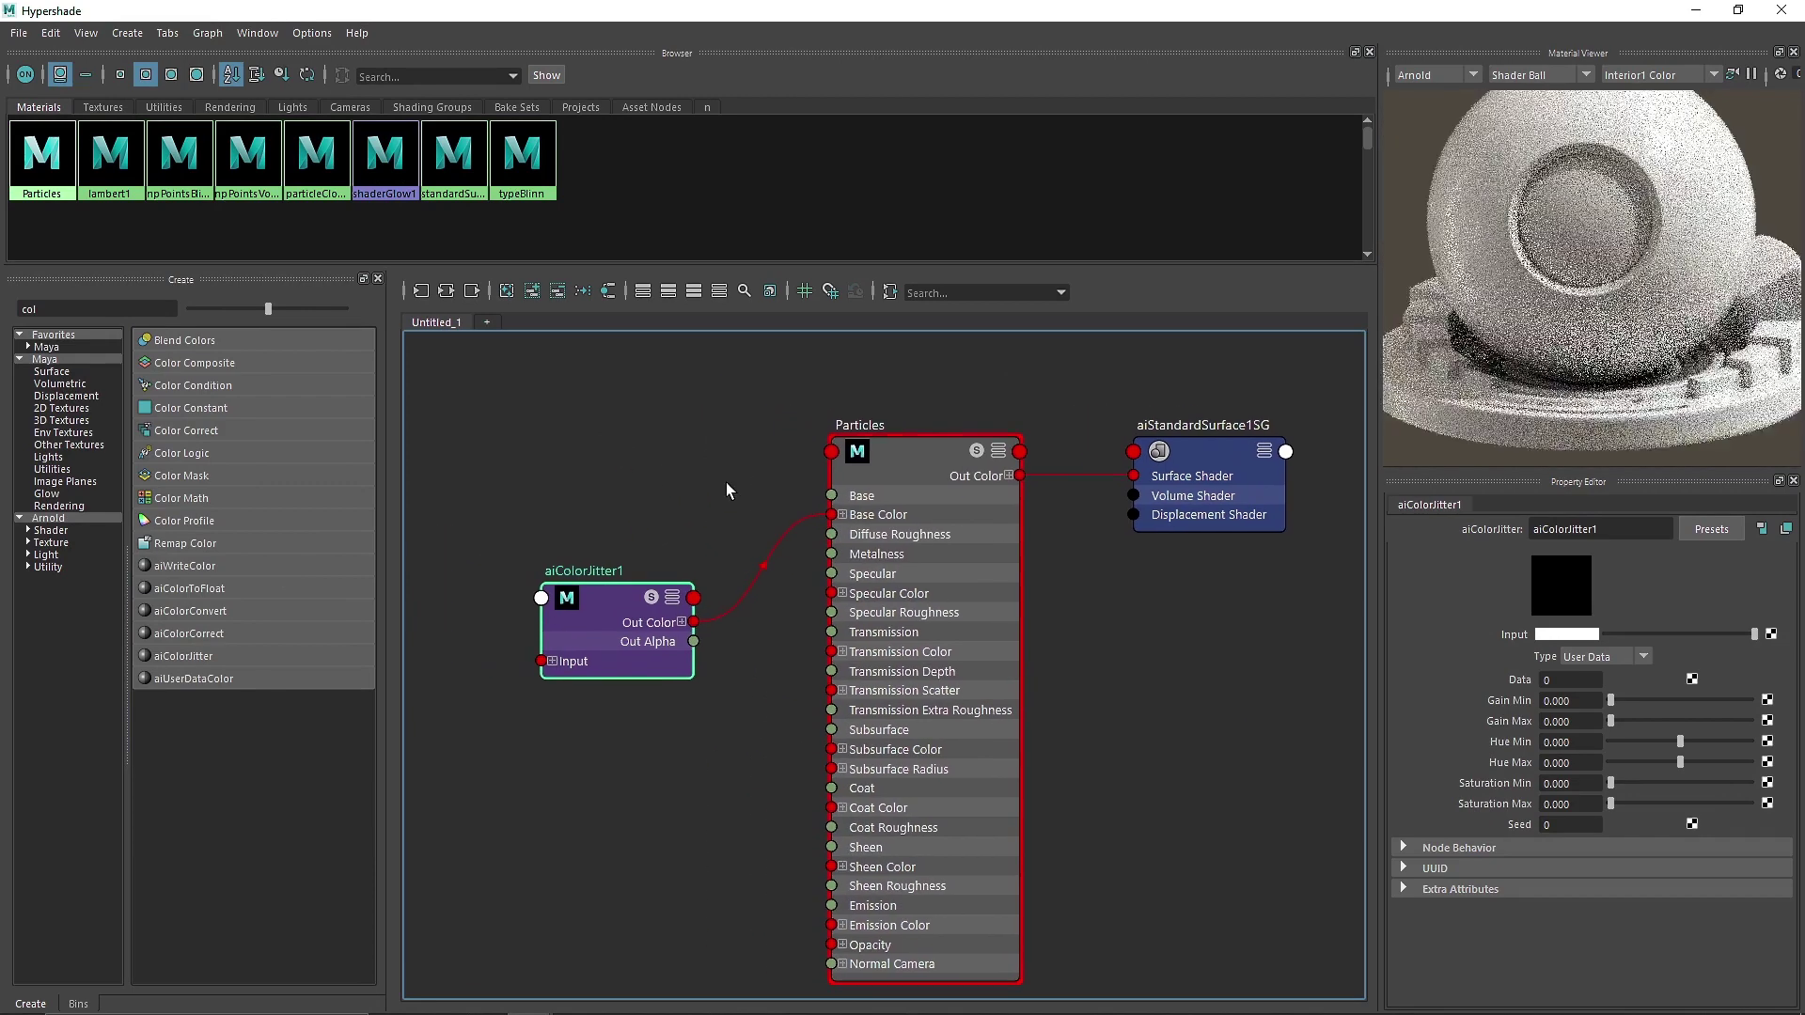
Set the aiColorJitter input color to magenta and its type to Face, and adjust the hue variation.
{"action": "left_click", "coordinate": [1568, 636]}
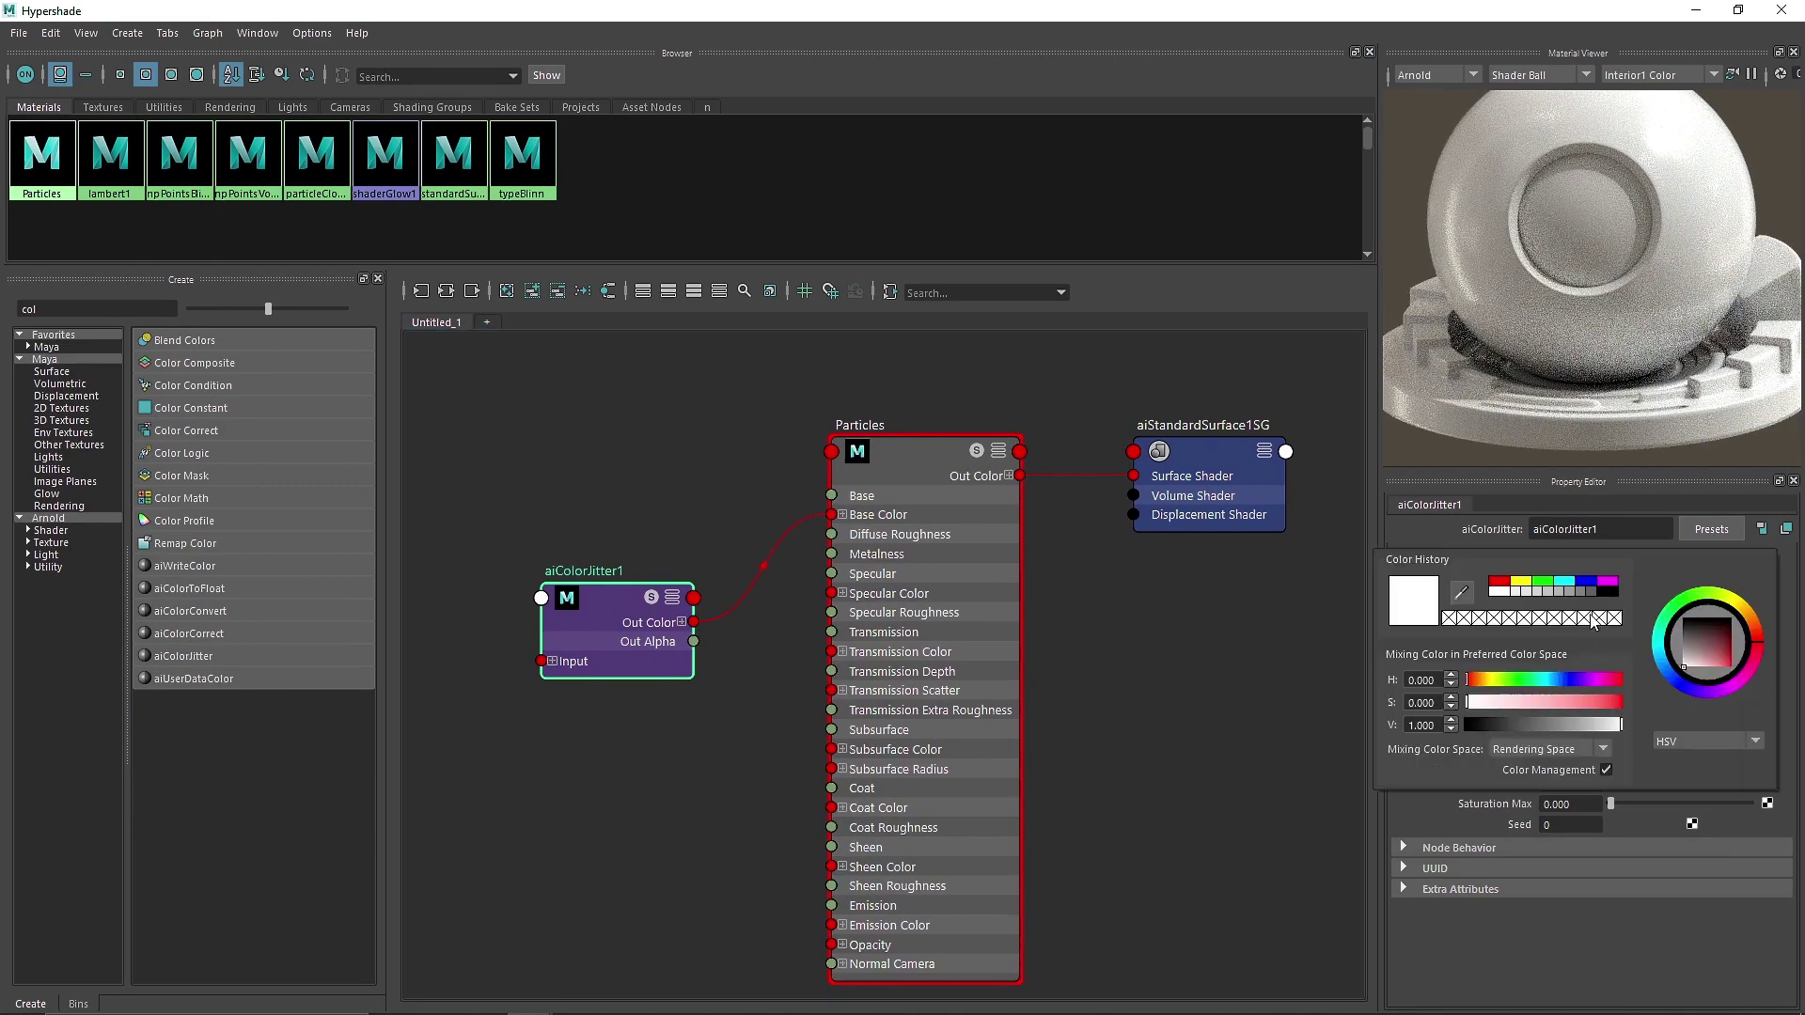
{"action": "left_click", "coordinate": [1609, 582]}
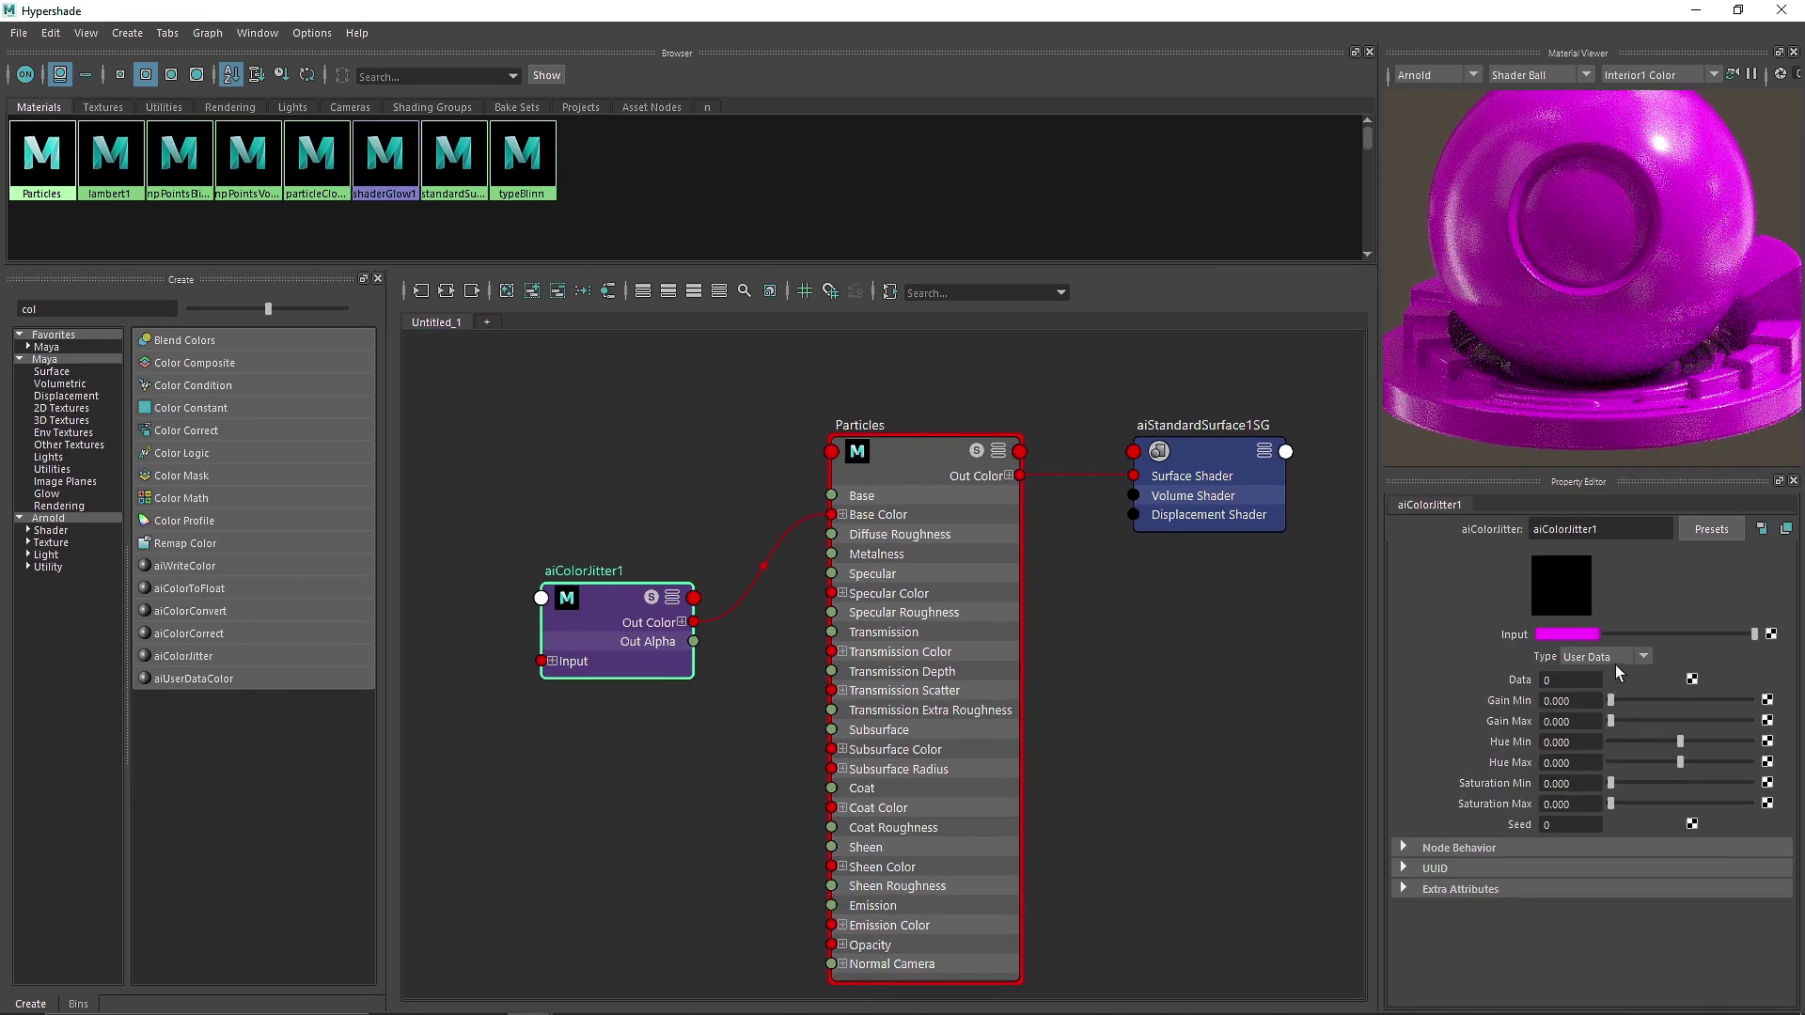
{"action": "left_click", "coordinate": [1616, 658]}
{"action": "left_click", "coordinate": [1605, 730]}
{"action": "left_click_drag", "start_coordinate": [1664, 742], "coordinate": [1732, 757]}
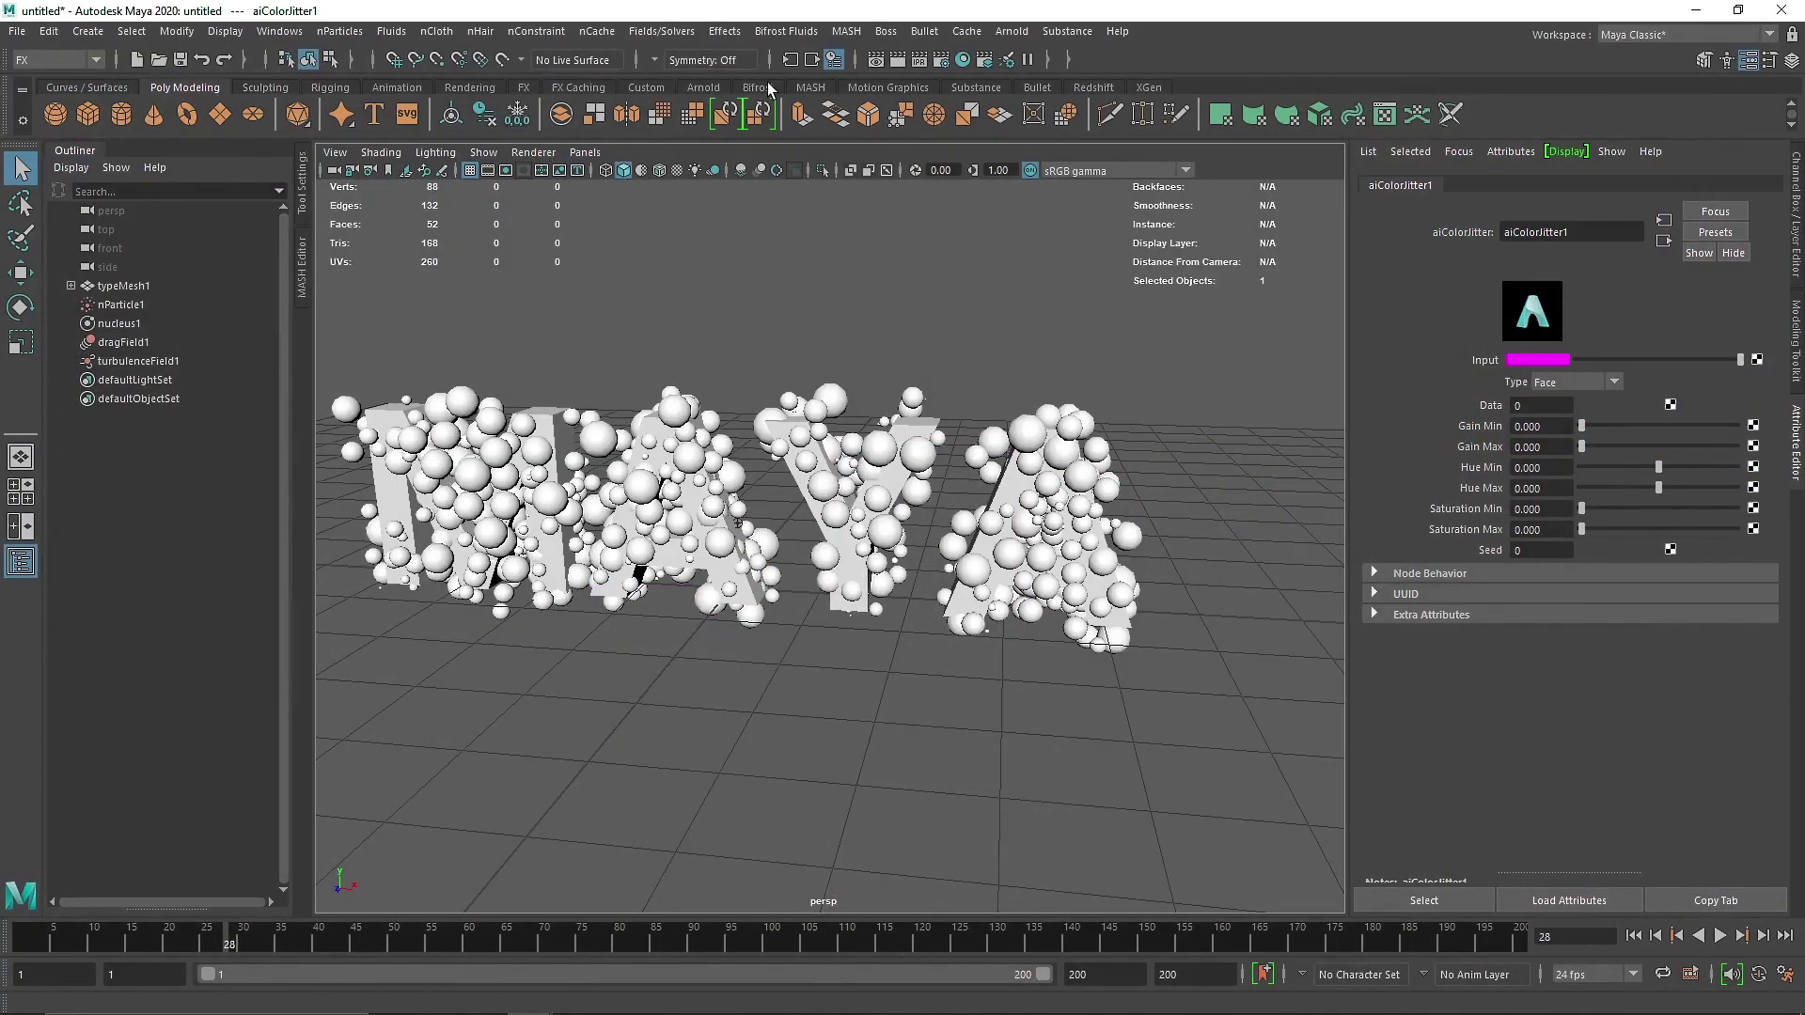
Add an Arnold skydome light, open the texture choices for its color, and hide the light in the viewport.
{"action": "left_click", "coordinate": [704, 88]}
{"action": "left_click", "coordinate": [155, 114]}
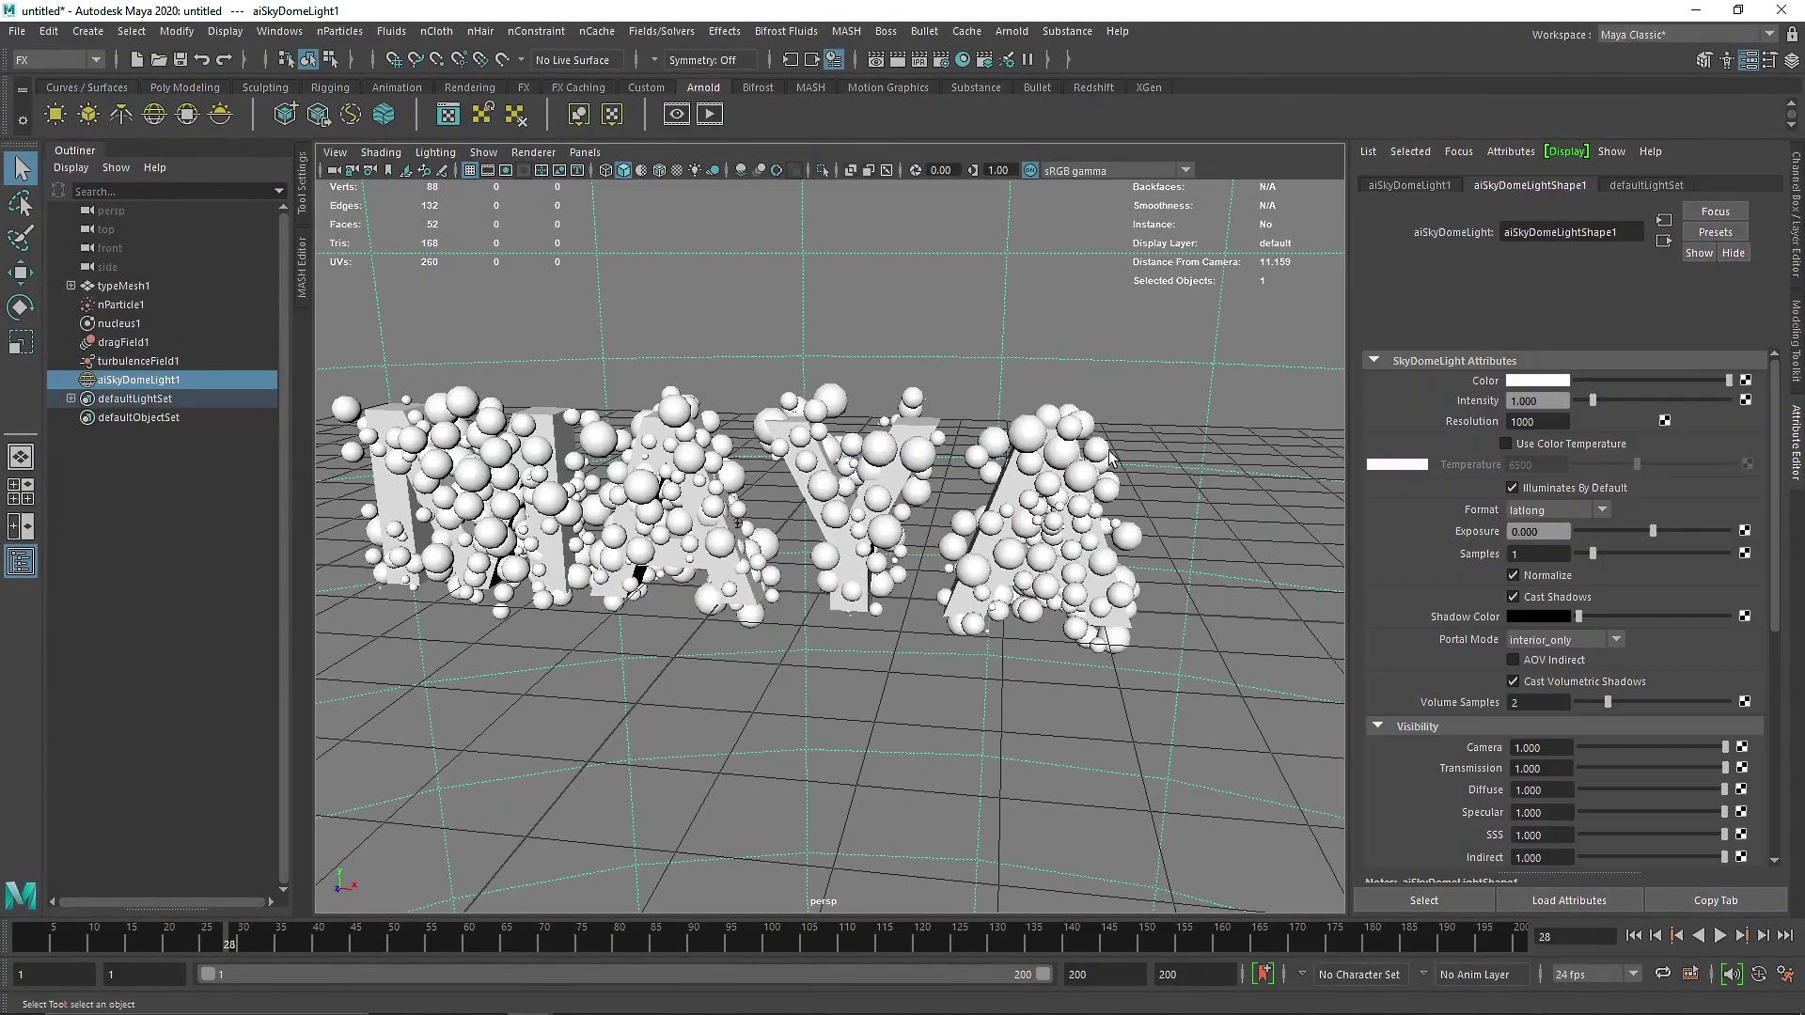
{"action": "left_click", "coordinate": [1746, 380]}
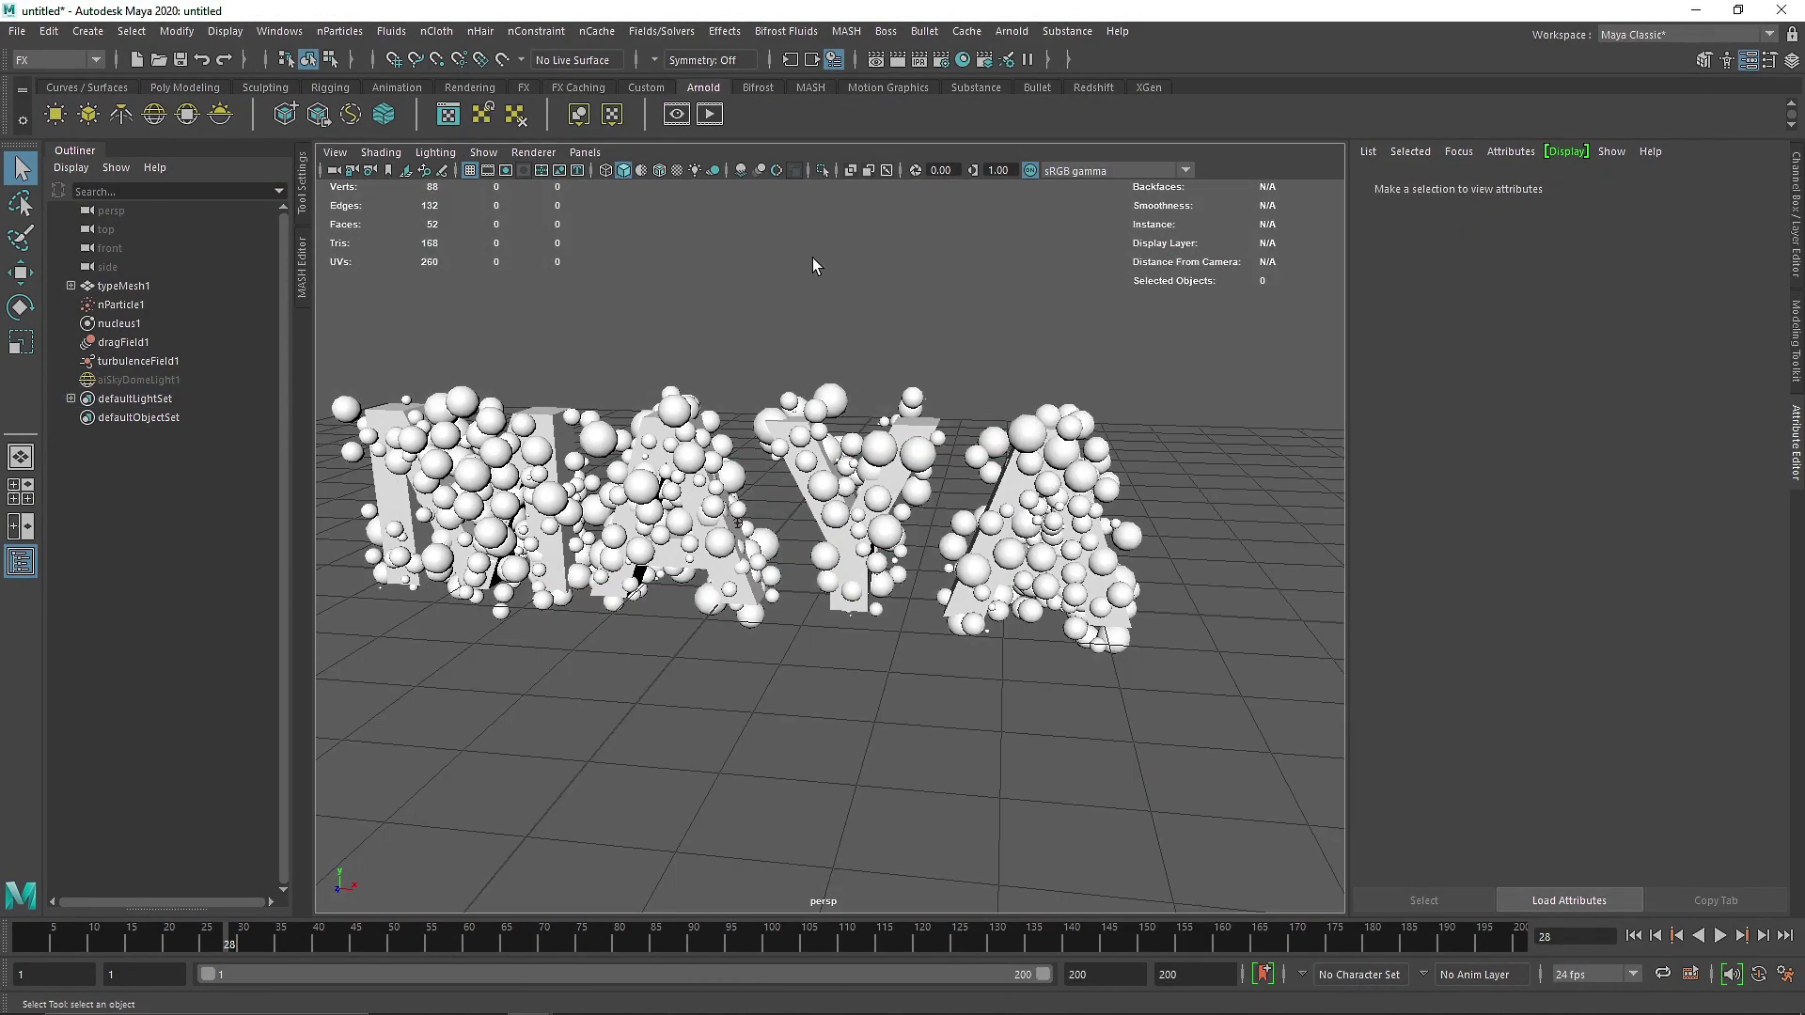
Start an Arnold render of the perspective view, collapse the Outliner, and widen the render view.
{"action": "left_click", "coordinate": [708, 115]}
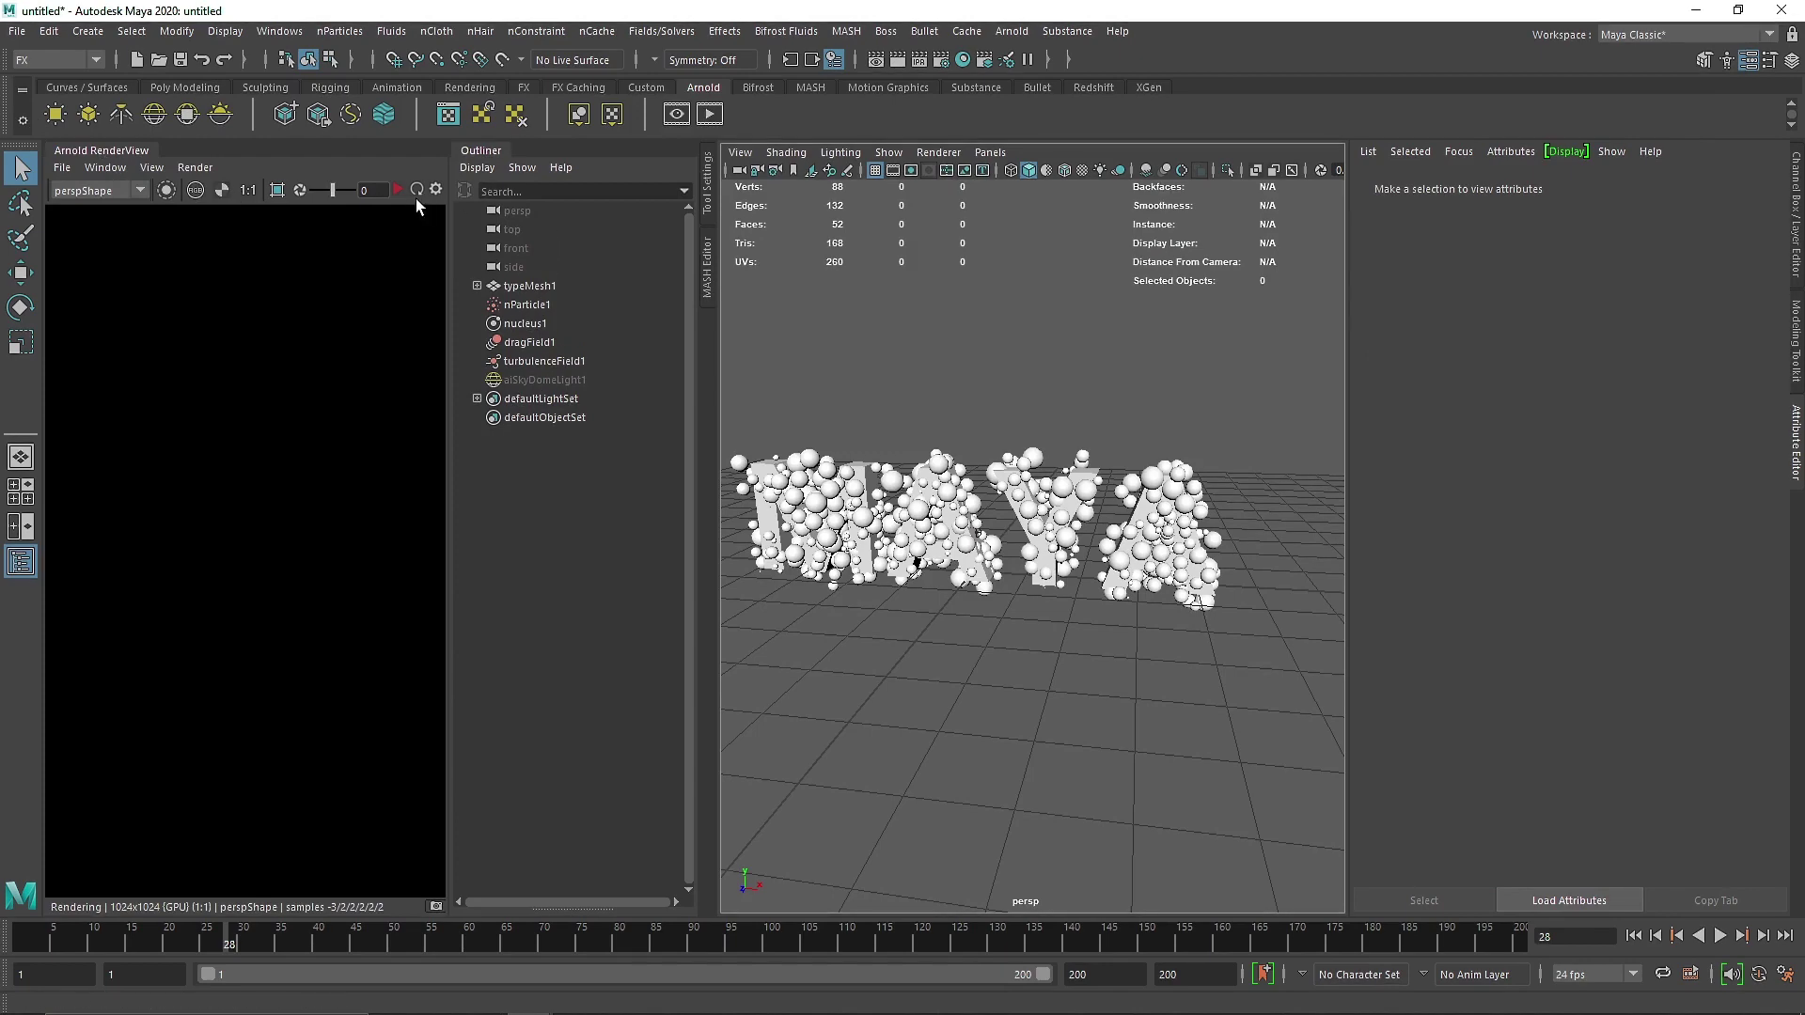
{"action": "left_click", "coordinate": [476, 151]}
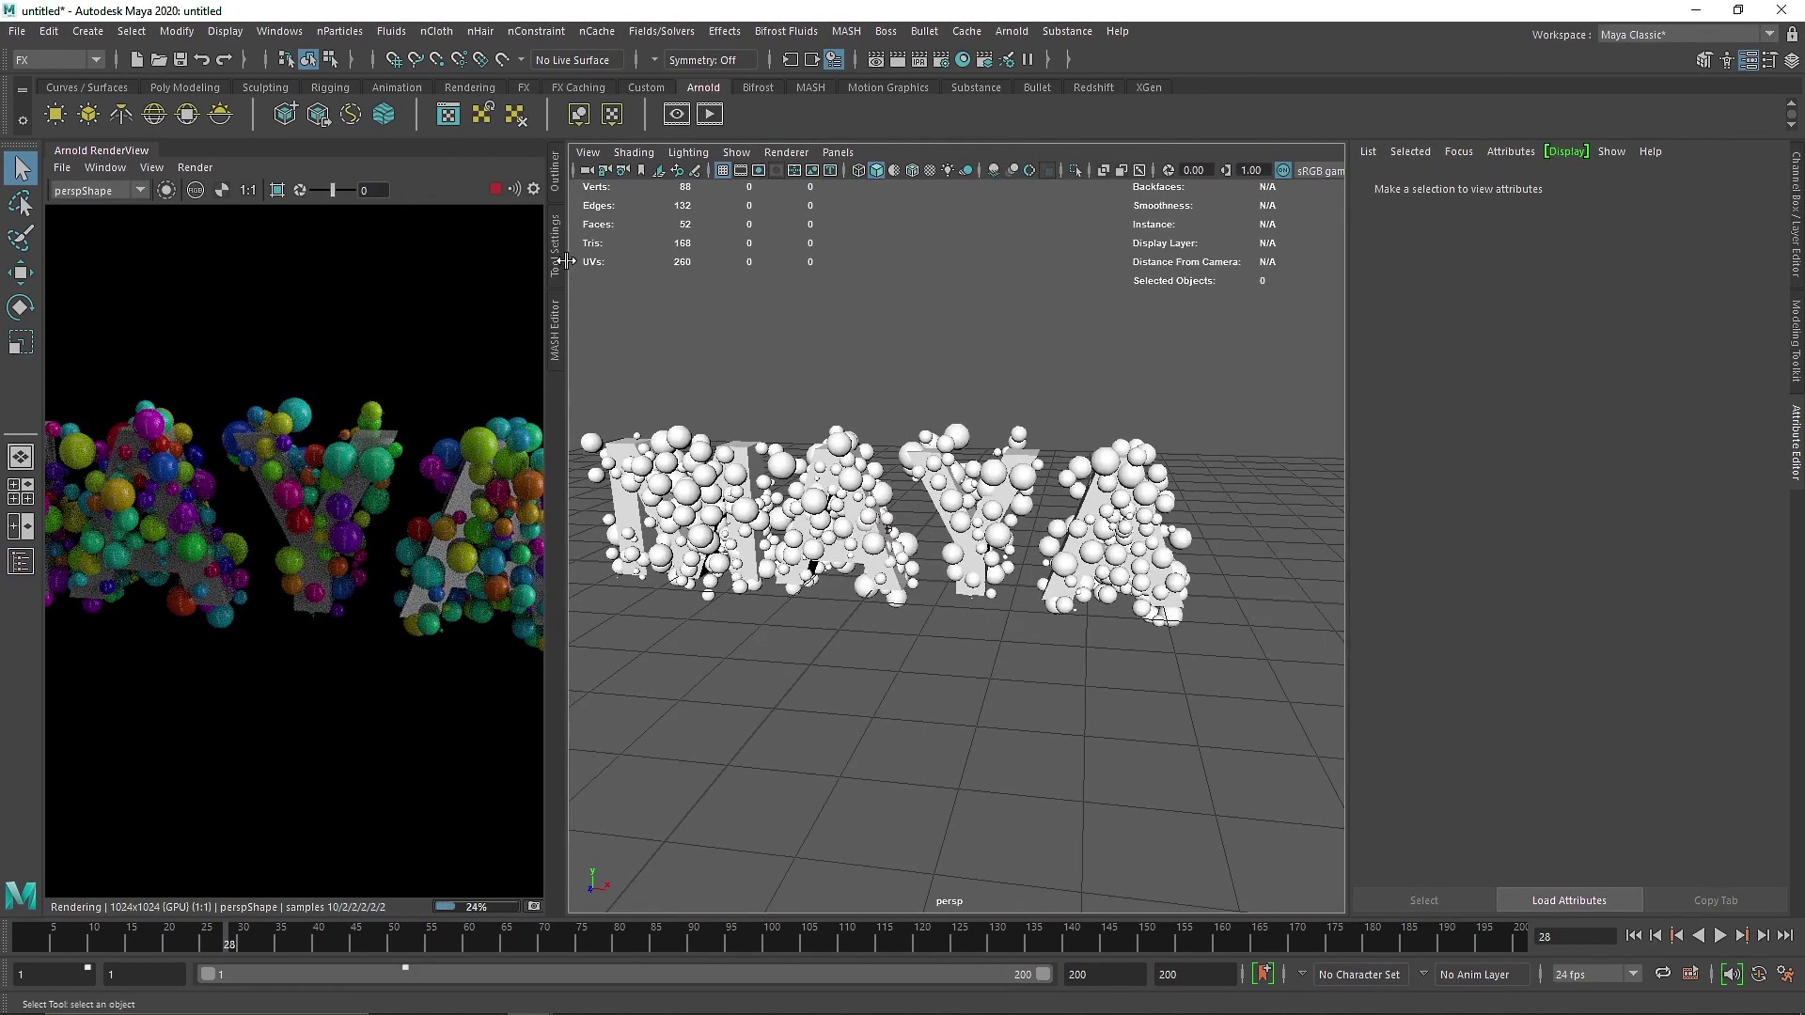
{"action": "left_click_drag", "start_coordinate": [567, 260], "coordinate": [825, 263]}
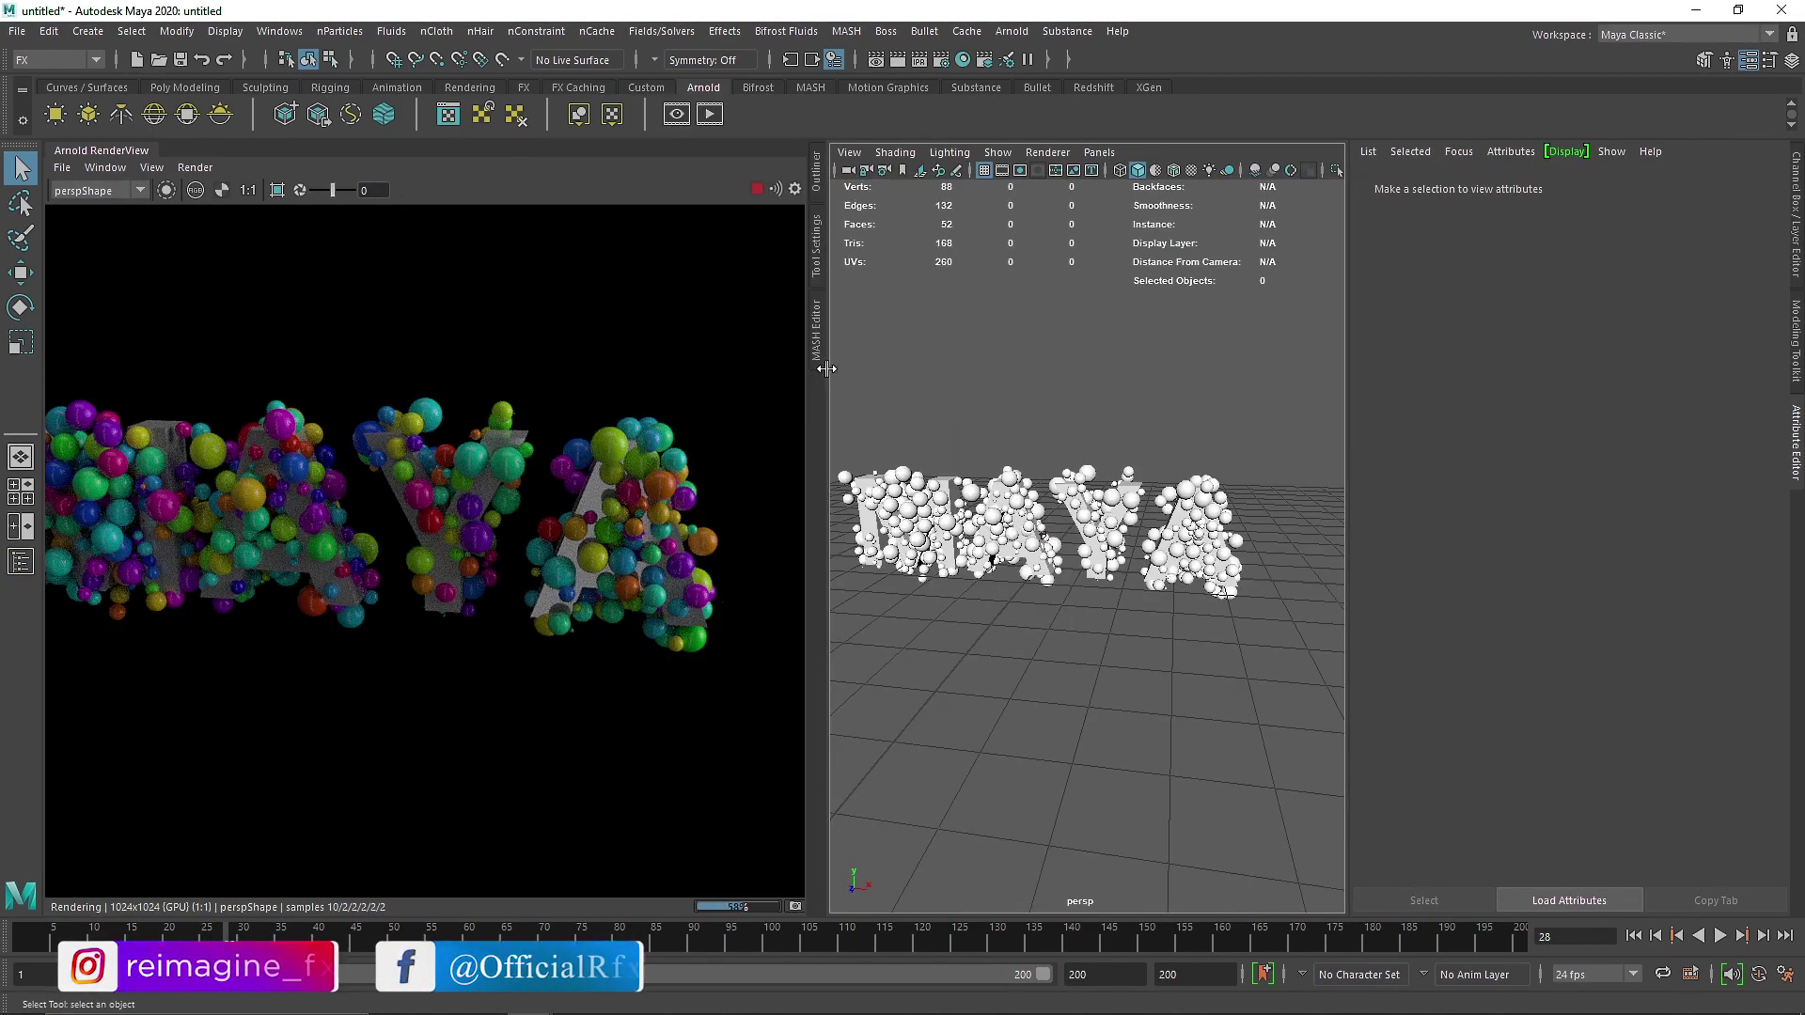
Widen the render view slightly, create a camera, and set the Arnold render to use cameraShape1.
{"action": "left_click_drag", "start_coordinate": [836, 372], "coordinate": [860, 374]}
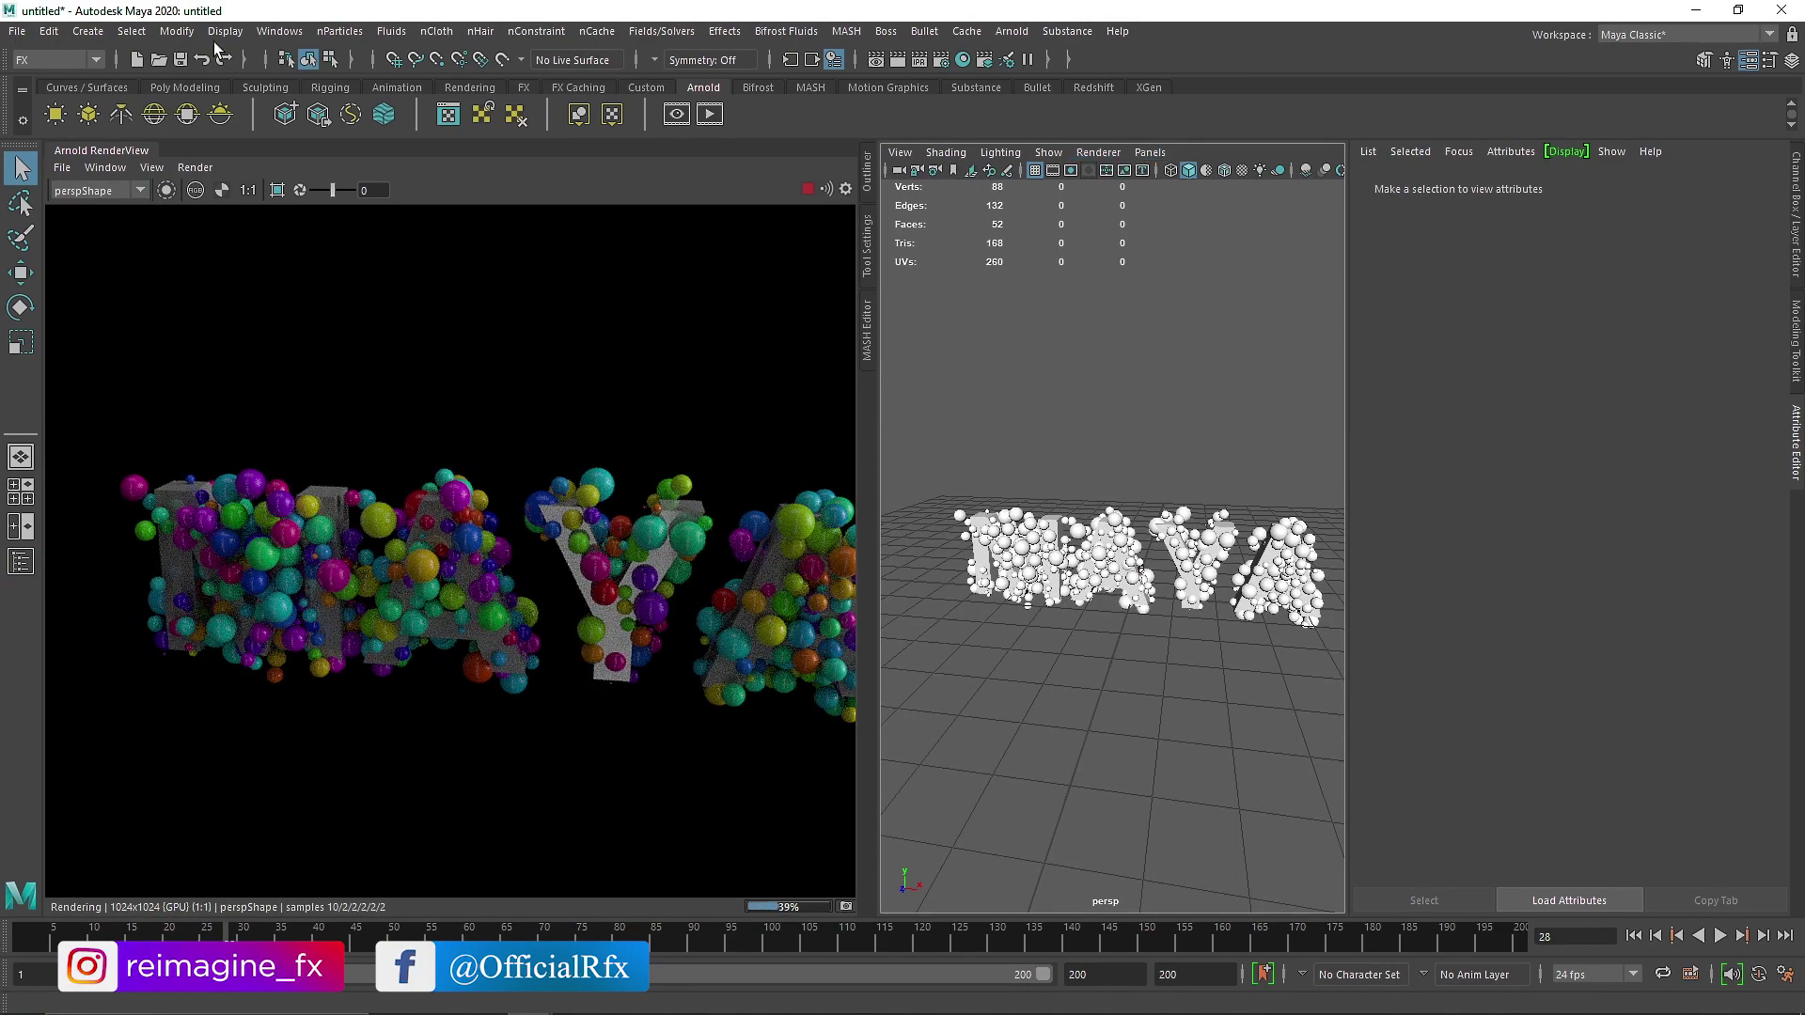
{"action": "left_click", "coordinate": [88, 31]}
{"action": "mouse_move", "coordinate": [161, 171]}
{"action": "left_click", "coordinate": [269, 154]}
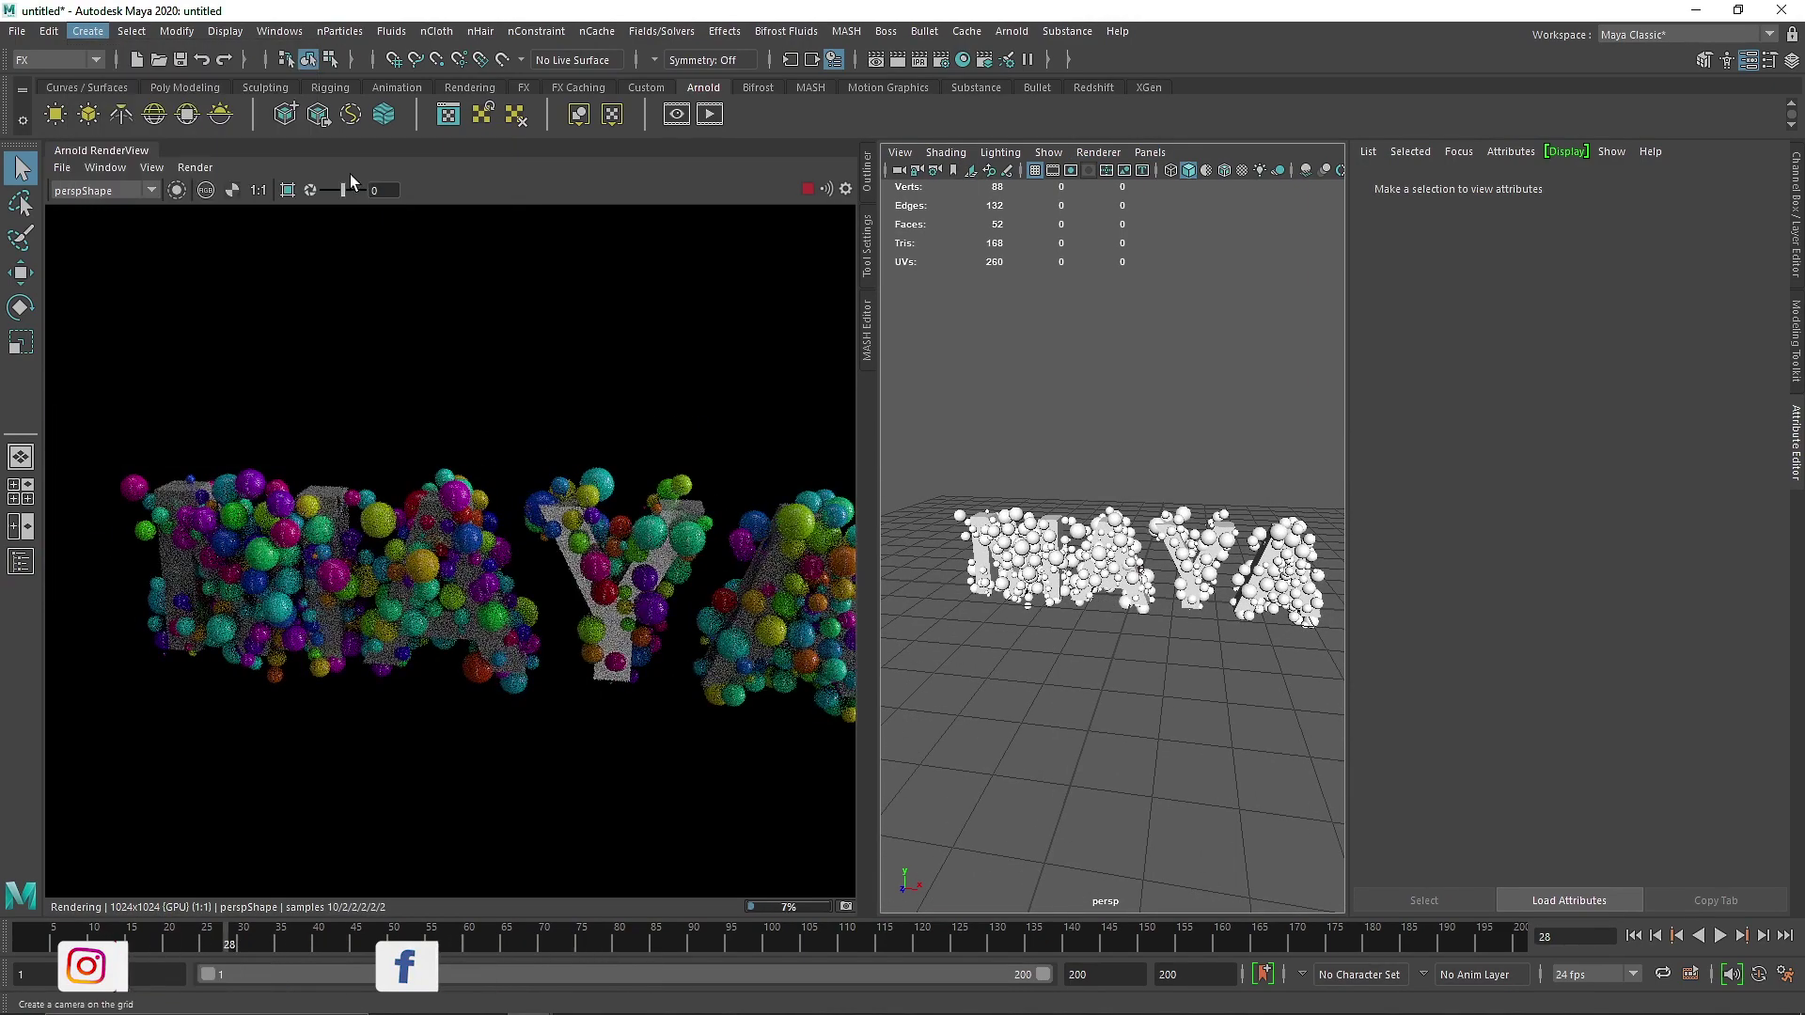
{"action": "left_click", "coordinate": [87, 192]}
{"action": "left_click", "coordinate": [86, 219]}
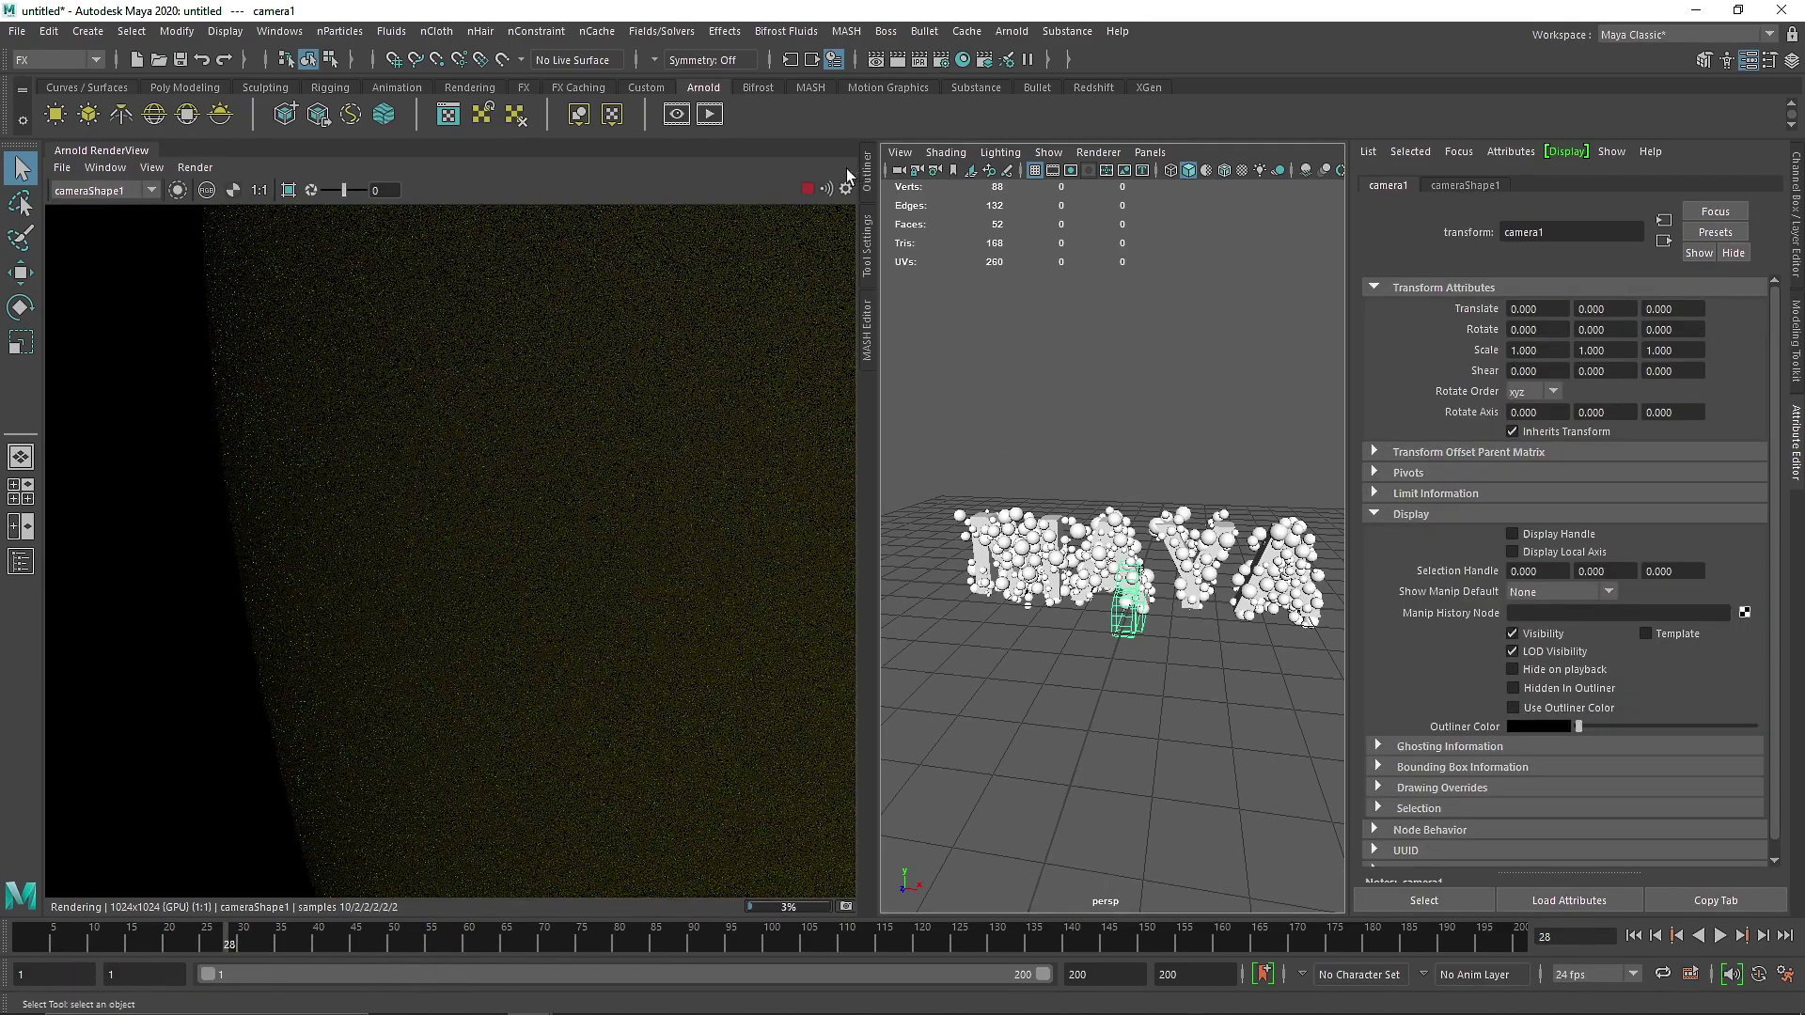
Look through camera1 and frame the MAYA text slightly from above at an angle, enlarging the viewport beside the render view.
{"action": "left_click", "coordinate": [1162, 158]}
{"action": "mouse_move", "coordinate": [1326, 176]}
{"action": "left_click", "coordinate": [1382, 179]}
{"action": "scroll", "coordinate": [1166, 498], "scroll_direction": "down", "scroll_amount": 5}
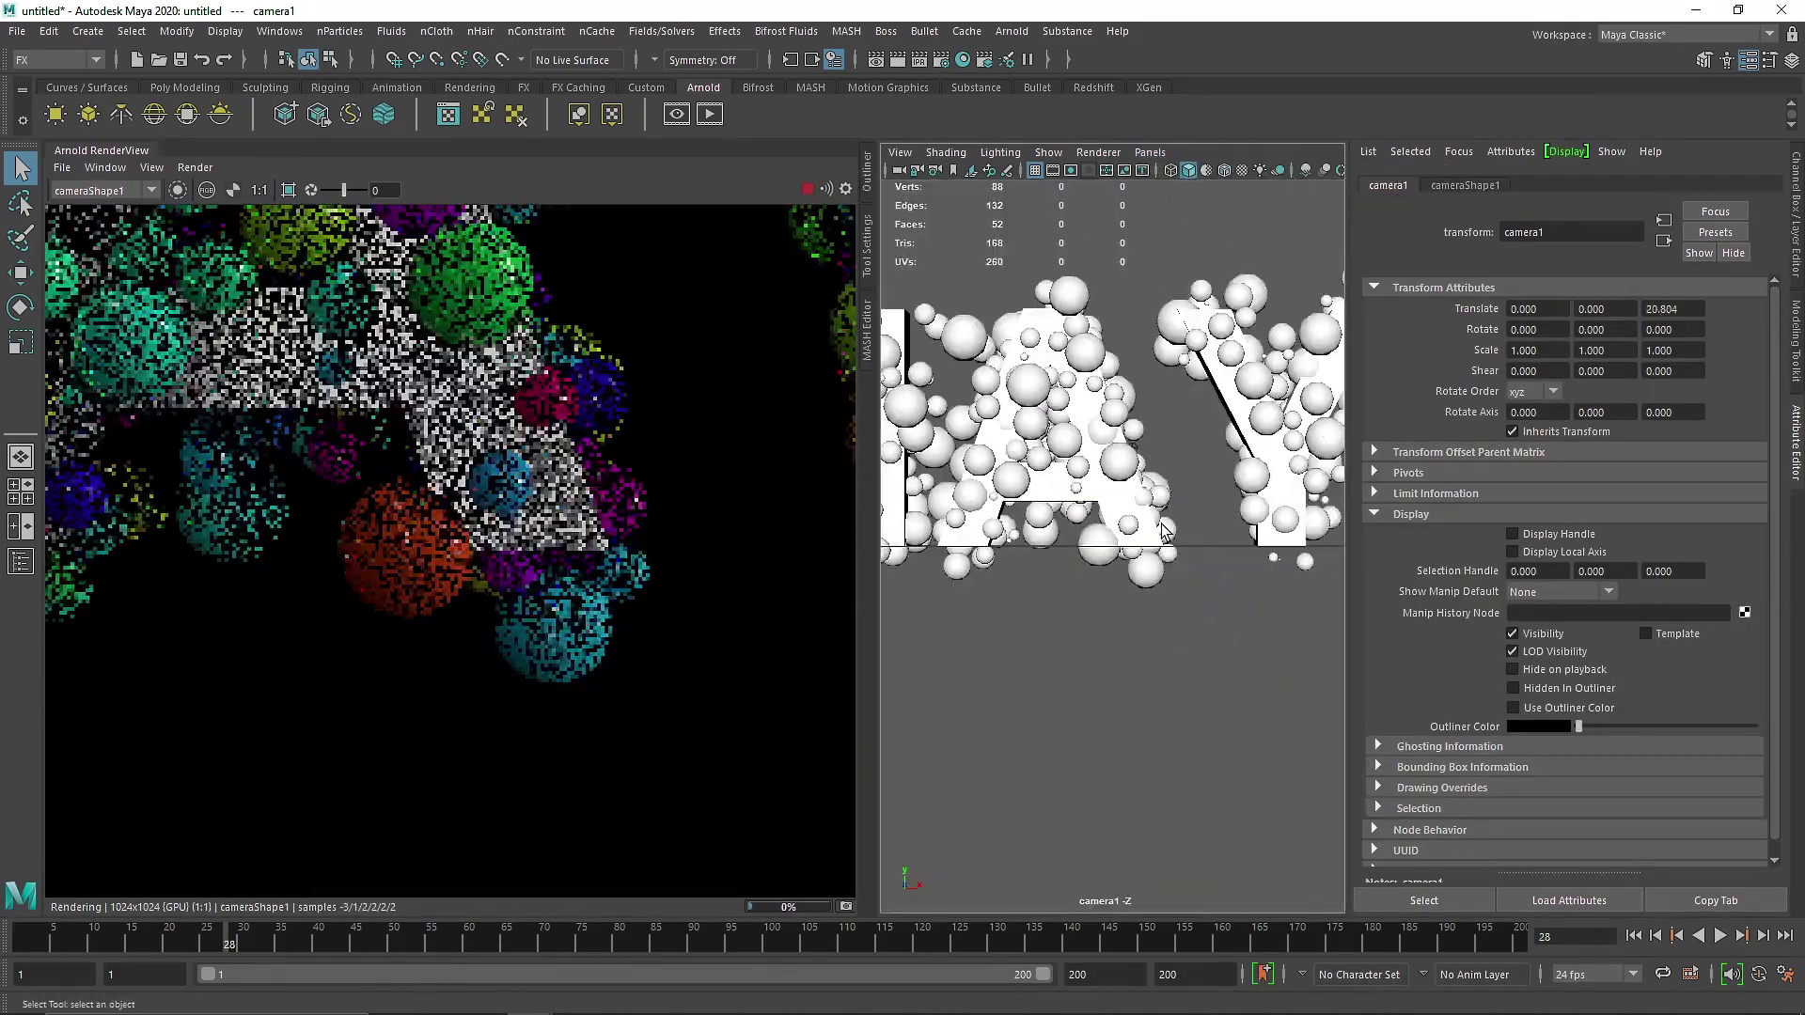
{"action": "left_click_drag", "start_coordinate": [1149, 506], "coordinate": [1119, 530], "text": "alt"}
{"action": "middle_click_drag", "start_coordinate": [1119, 531], "coordinate": [1136, 575], "text": "alt"}
{"action": "scroll", "coordinate": [1136, 555], "scroll_direction": "down", "scroll_amount": 5}
{"action": "left_click_drag", "start_coordinate": [1152, 515], "coordinate": [1134, 526], "text": "alt"}
{"action": "middle_click_drag", "start_coordinate": [1134, 526], "coordinate": [1177, 546], "text": "alt"}
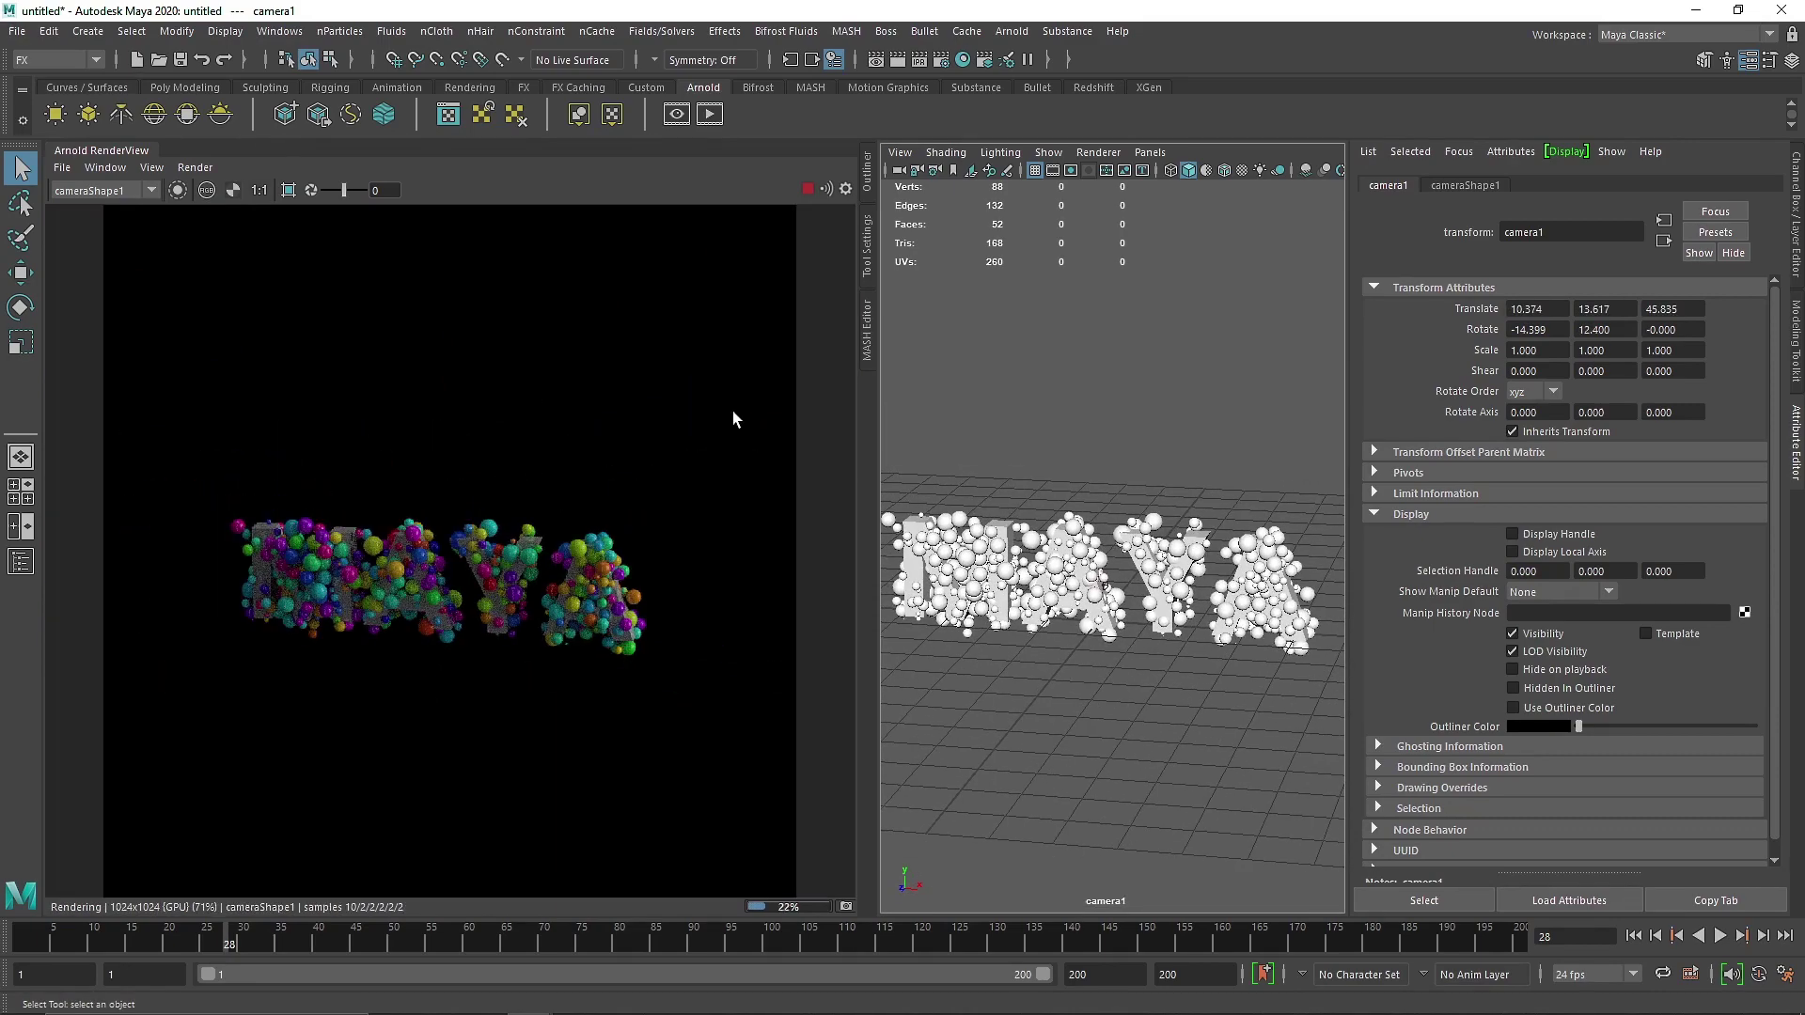
{"action": "left_click_drag", "start_coordinate": [865, 443], "coordinate": [658, 444]}
{"action": "scroll", "coordinate": [1070, 475], "scroll_direction": "up", "scroll_amount": 5}
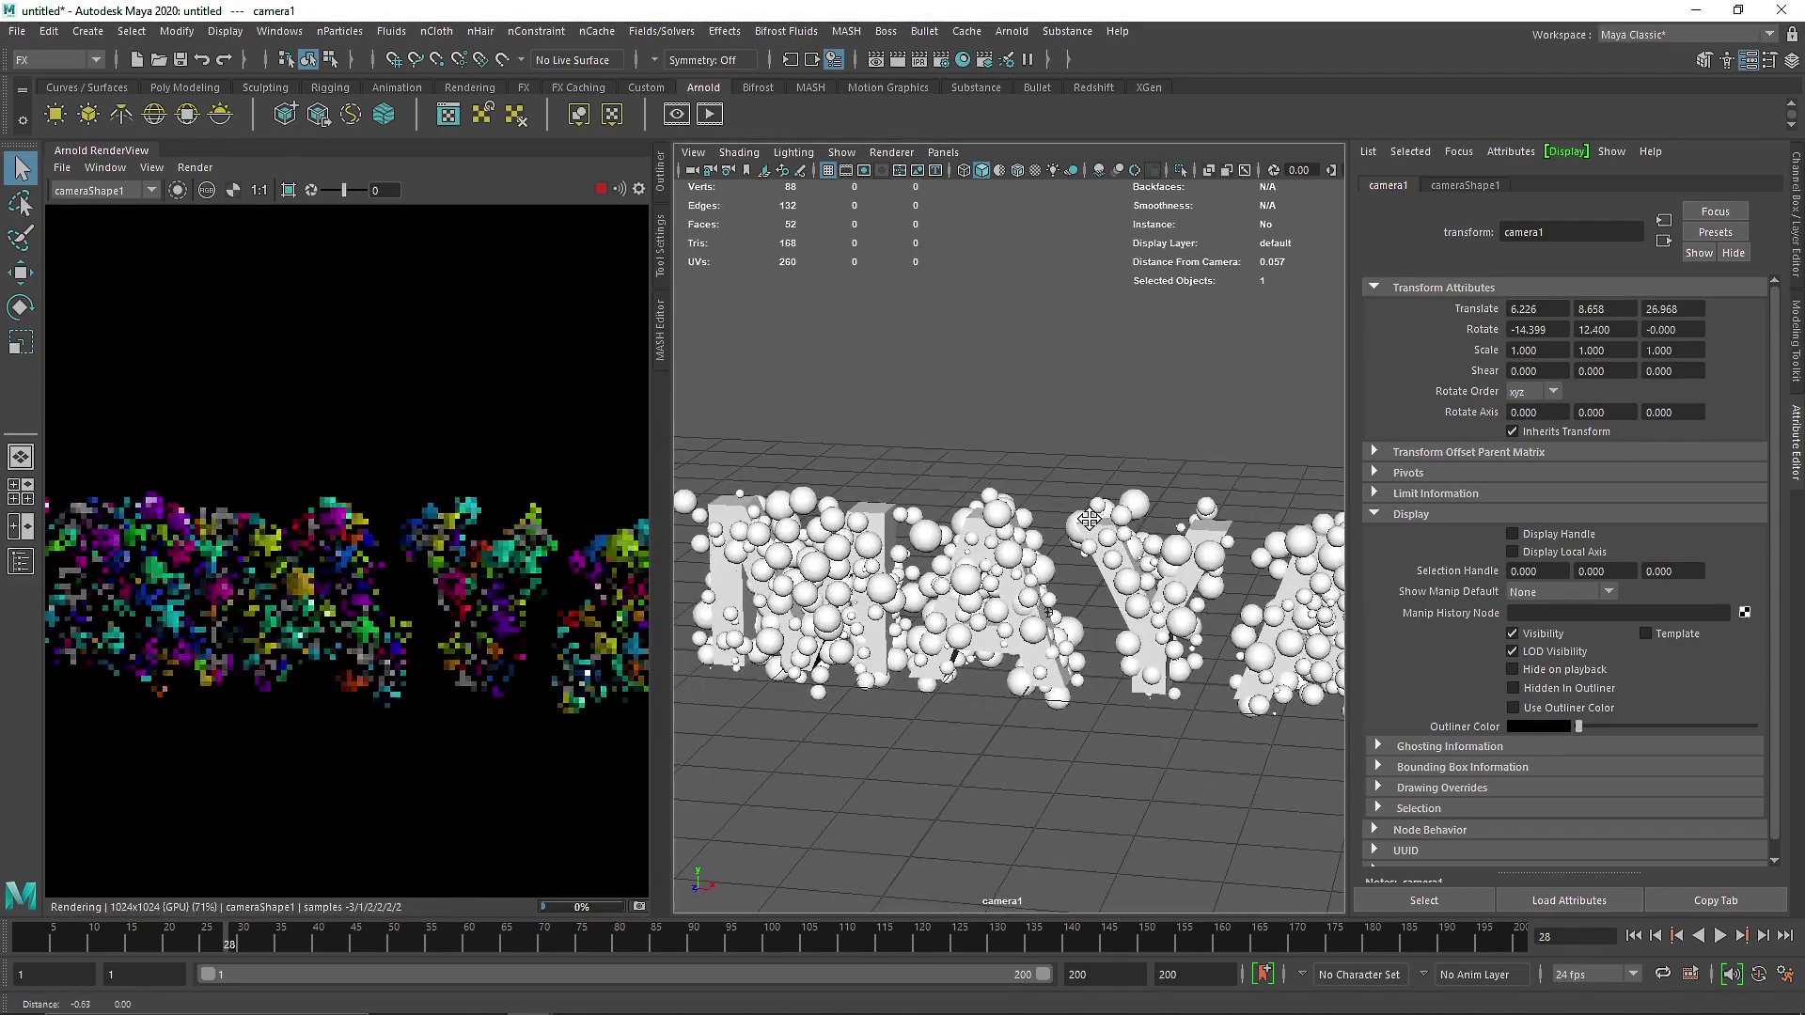
Select the nParticle object and show the attributes of its Particles material.
{"action": "left_click", "coordinate": [1014, 542]}
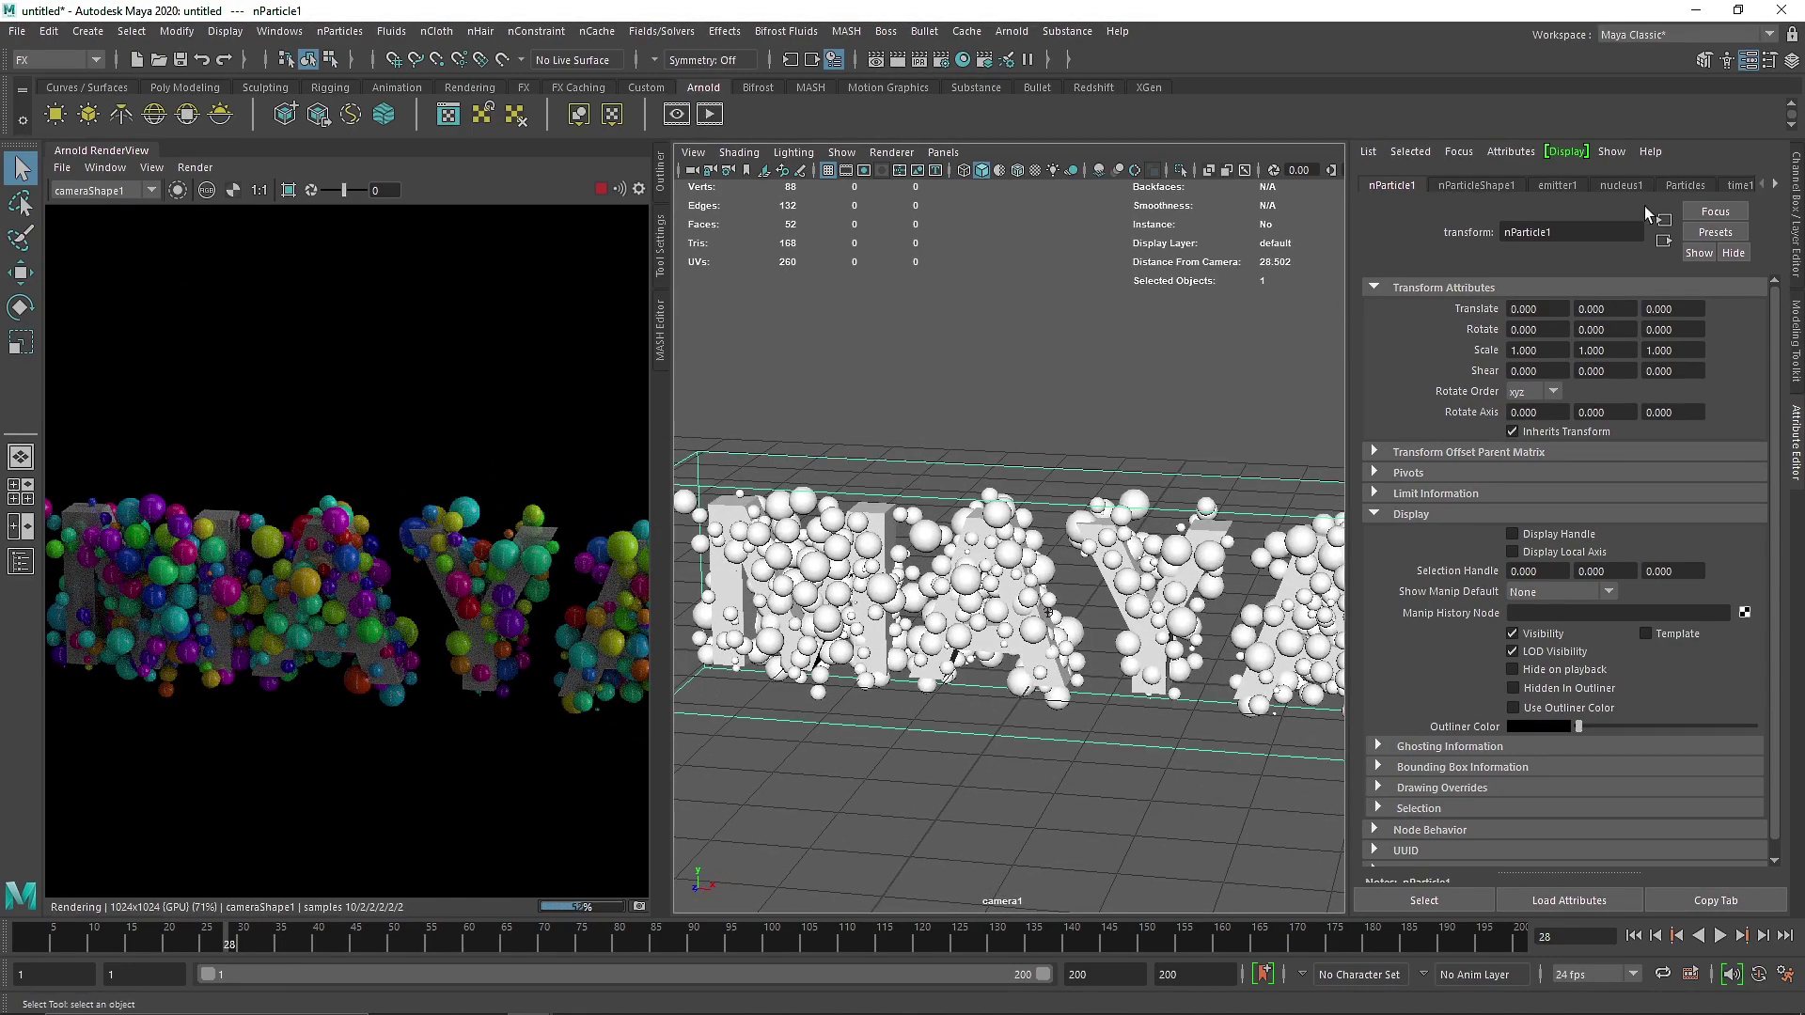
{"action": "scroll", "coordinate": [1668, 183], "scroll_direction": "down", "scroll_amount": 7}
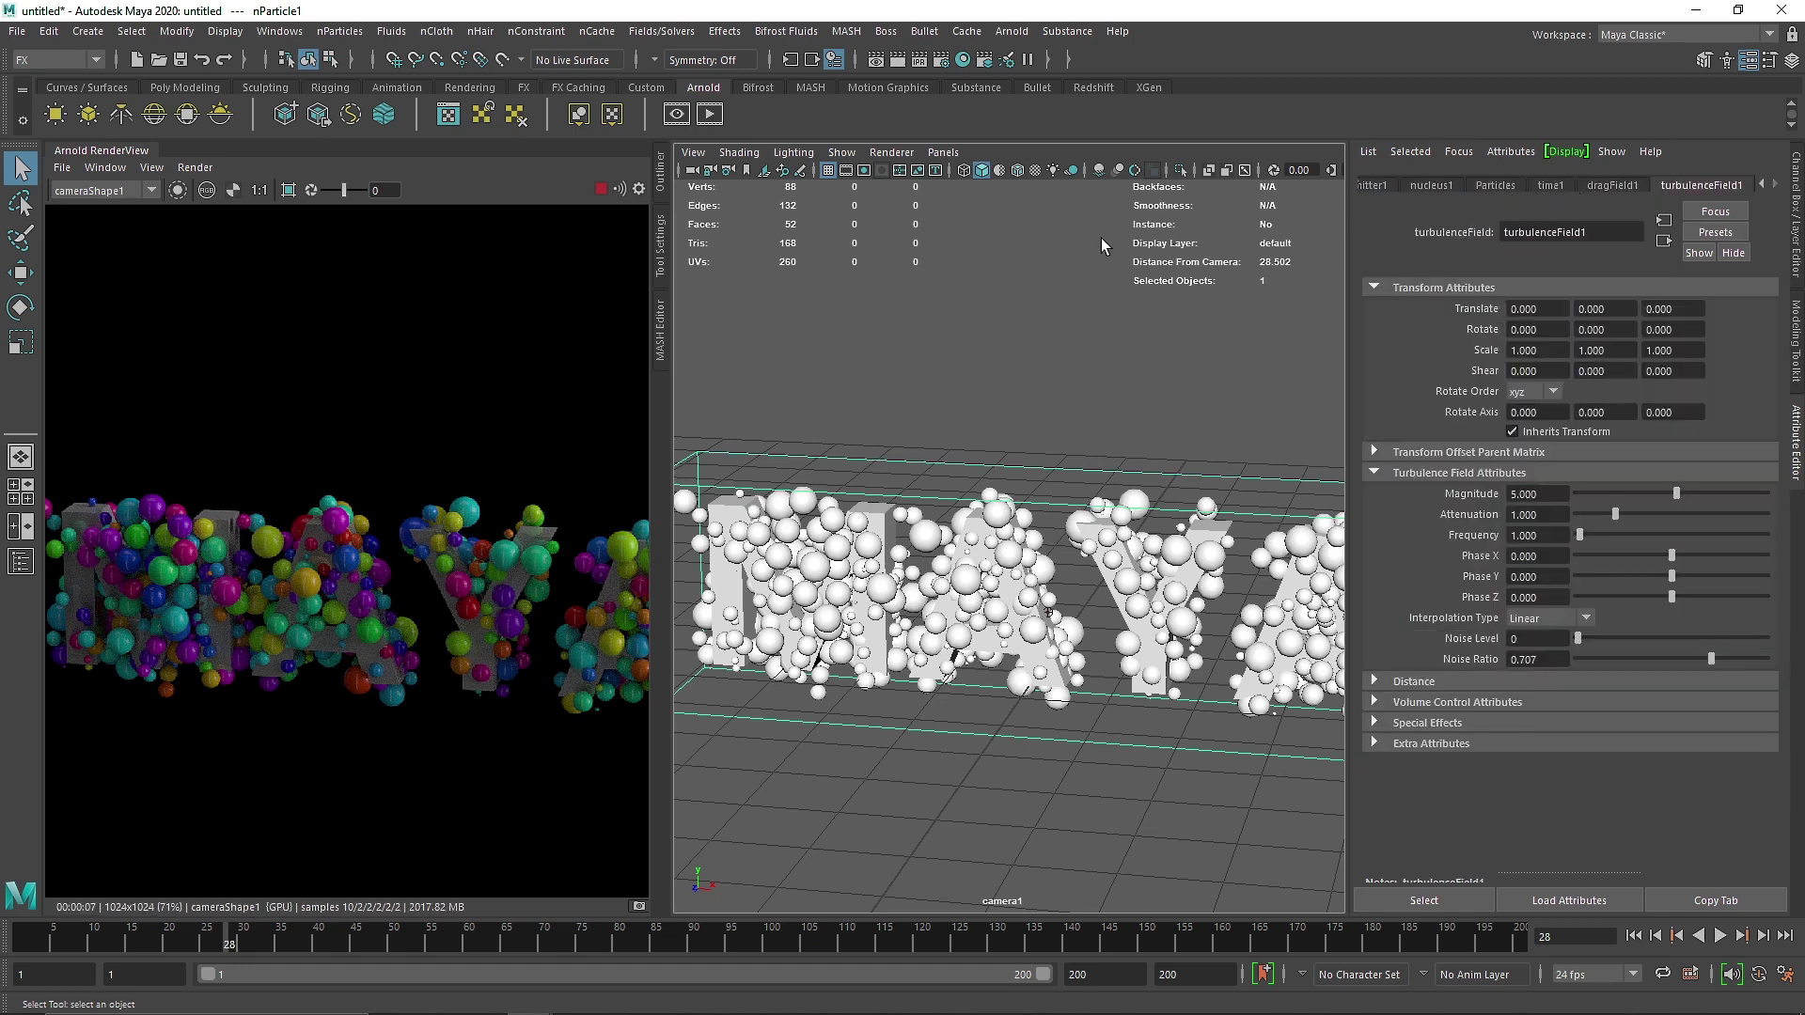
{"action": "left_click", "coordinate": [1504, 185]}
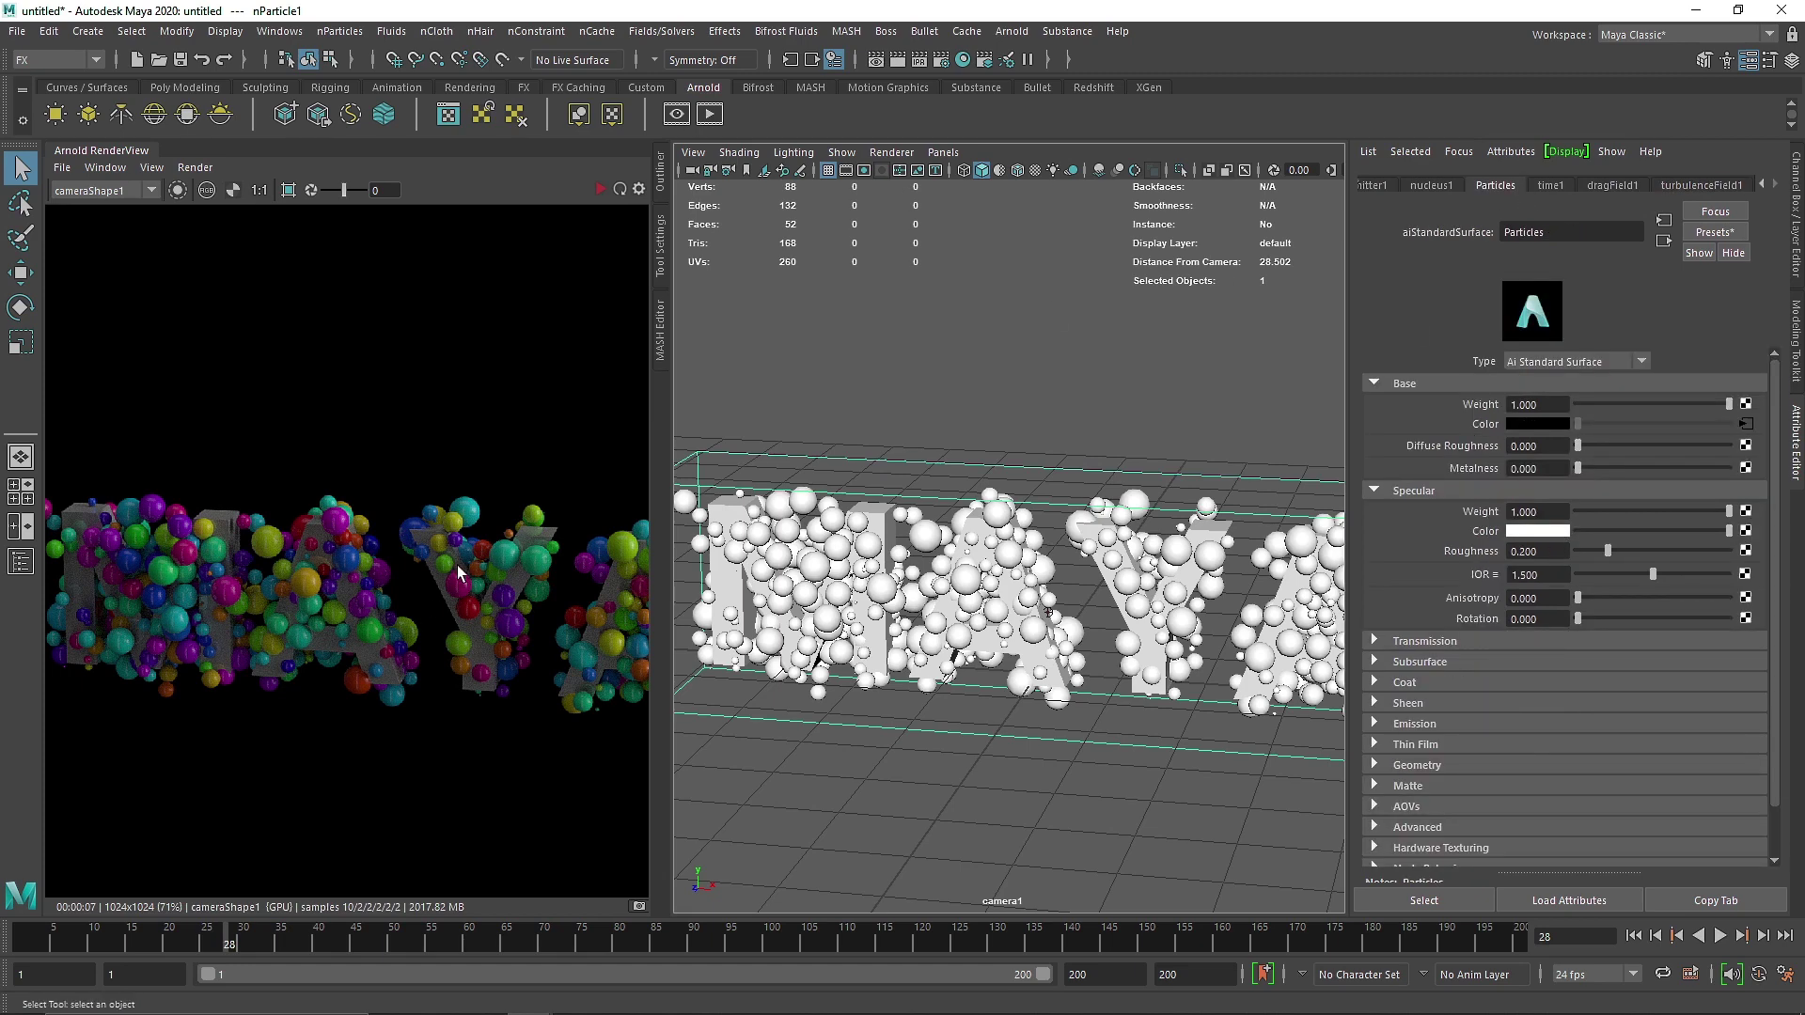
Zoom in on the render and limit the Arnold render to a crop region around the letter Y.
{"action": "scroll", "coordinate": [457, 566], "scroll_direction": "up", "scroll_amount": 3}
{"action": "left_click_drag", "start_coordinate": [312, 335], "coordinate": [602, 669]}
{"action": "left_click", "coordinate": [600, 189]}
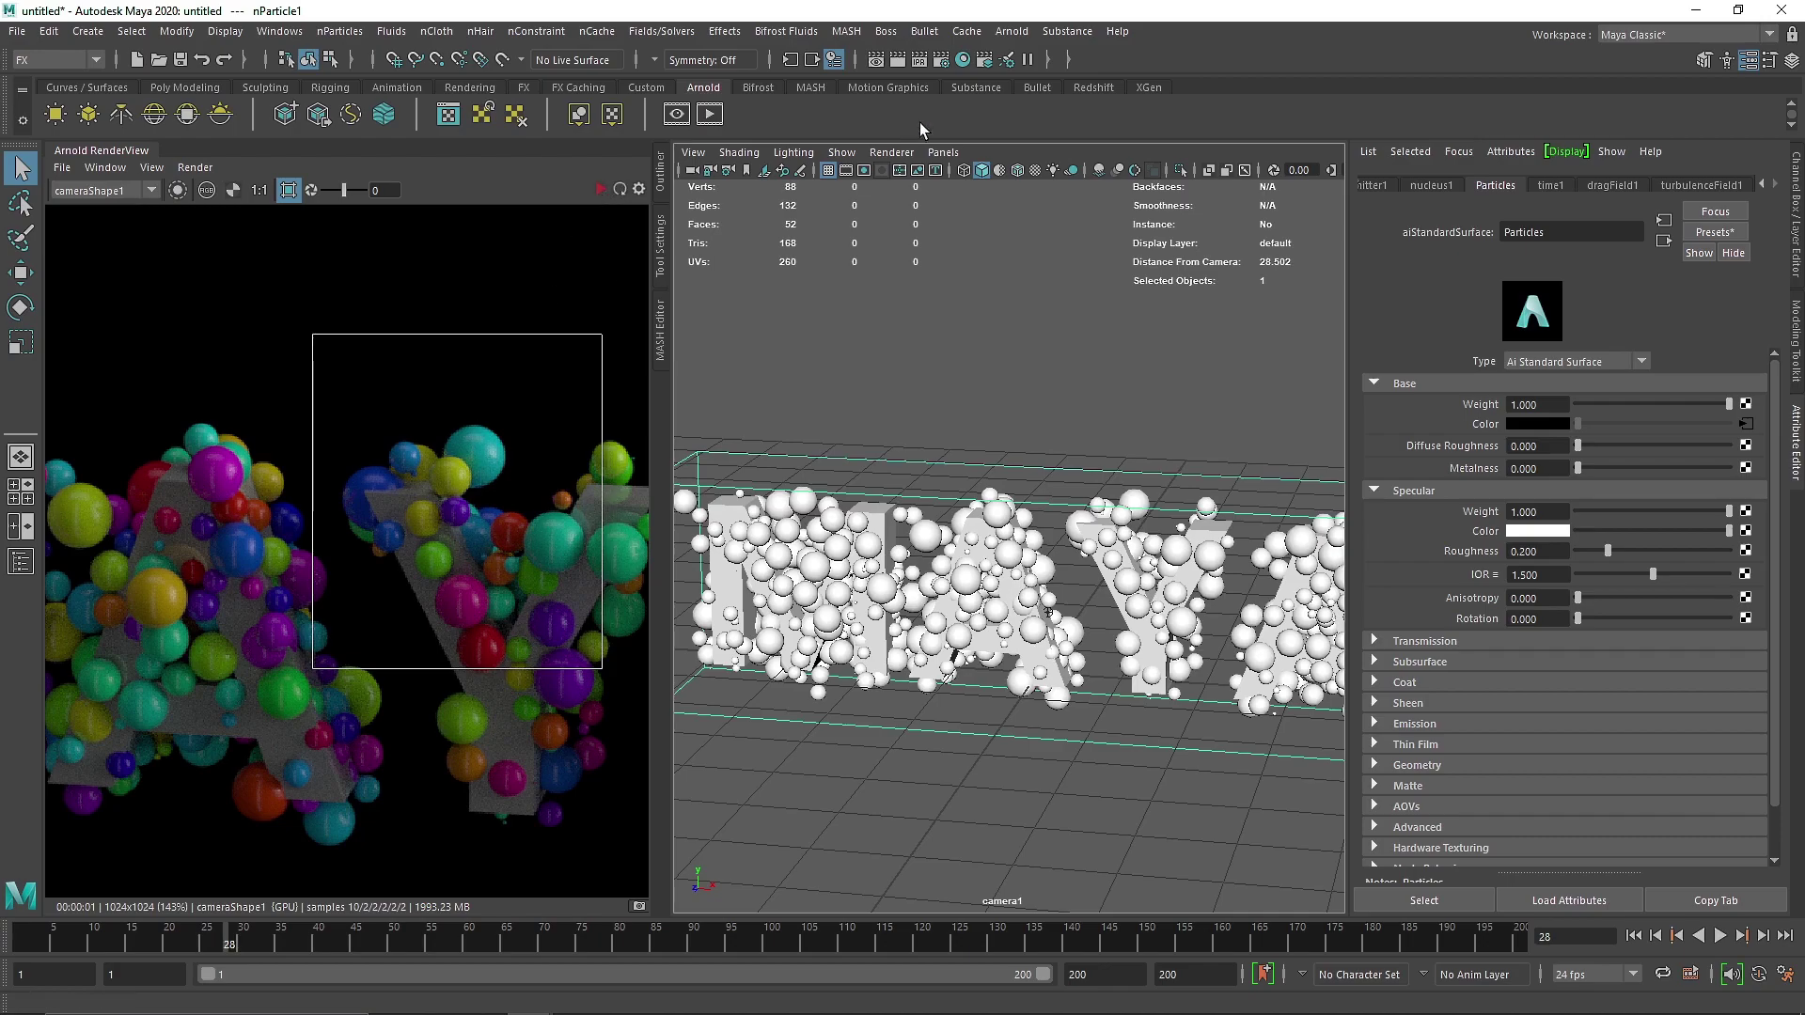
In Hypershade, connect aiColorJitter1's Out Color to the Particles material's Emission Color and open the material's Emission settings.
{"action": "left_click", "coordinate": [964, 62]}
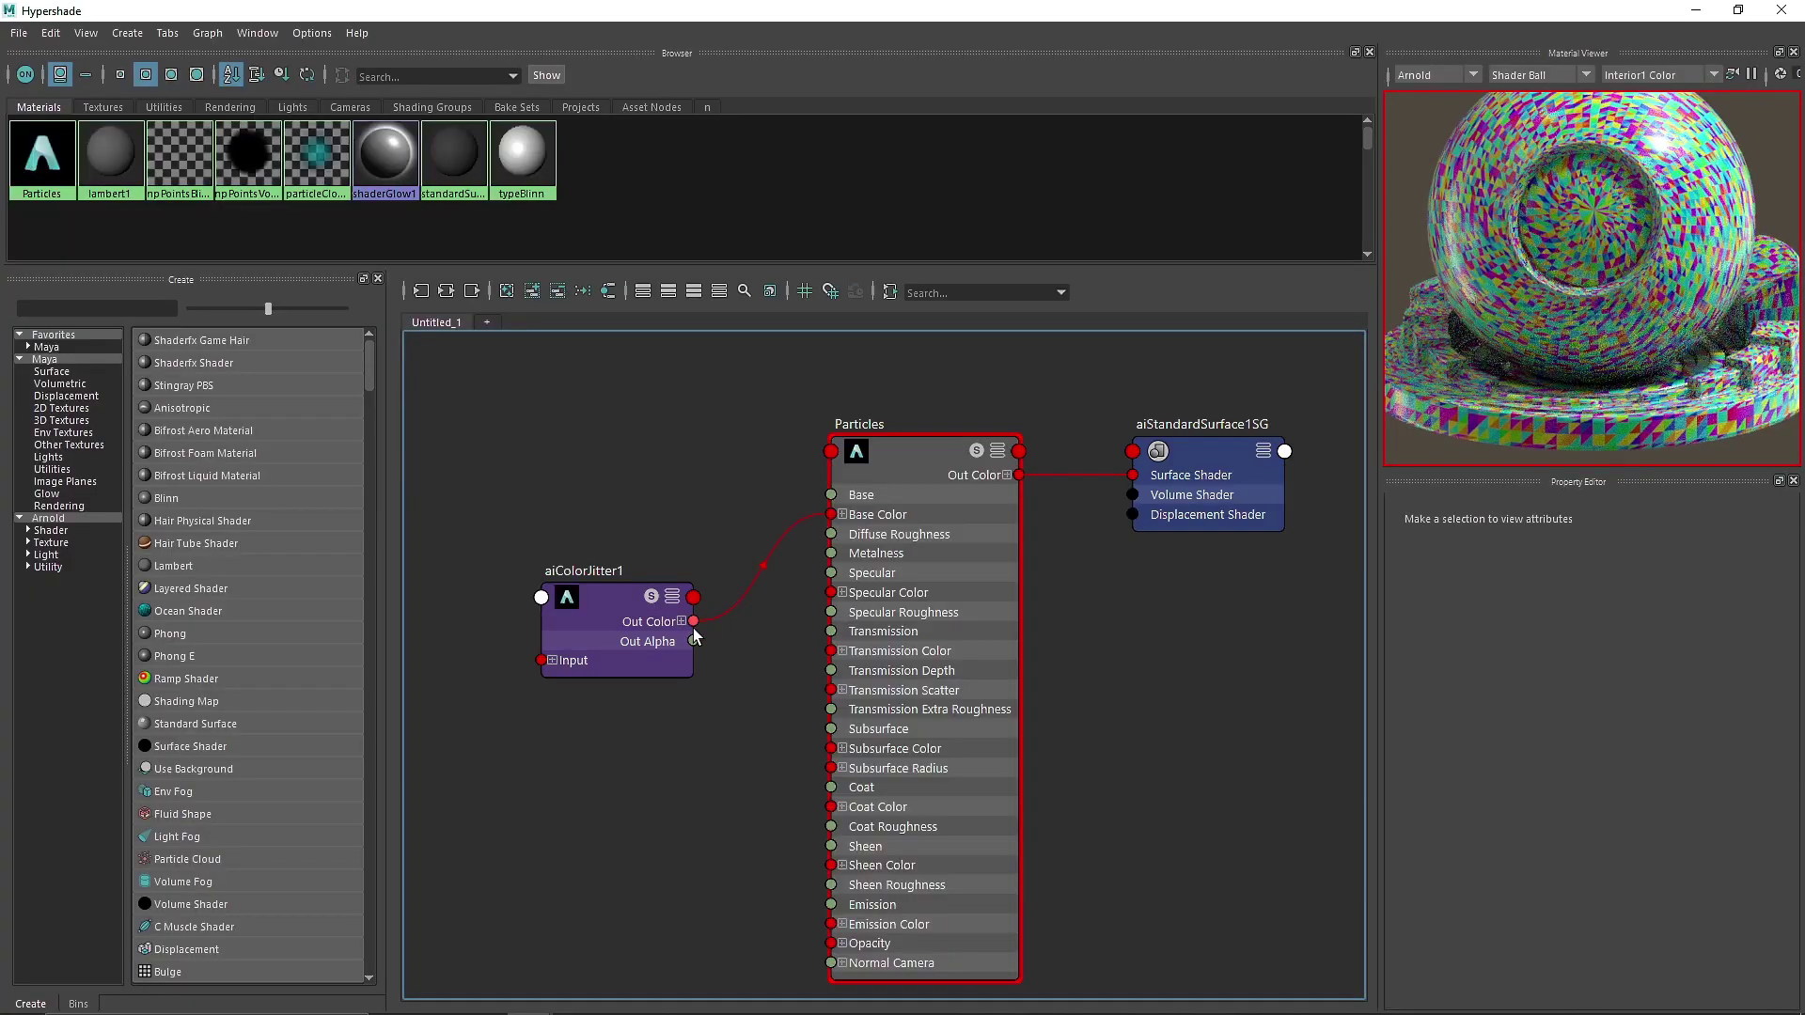
{"action": "left_click_drag", "start_coordinate": [692, 625], "coordinate": [831, 924]}
{"action": "left_click", "coordinate": [911, 476]}
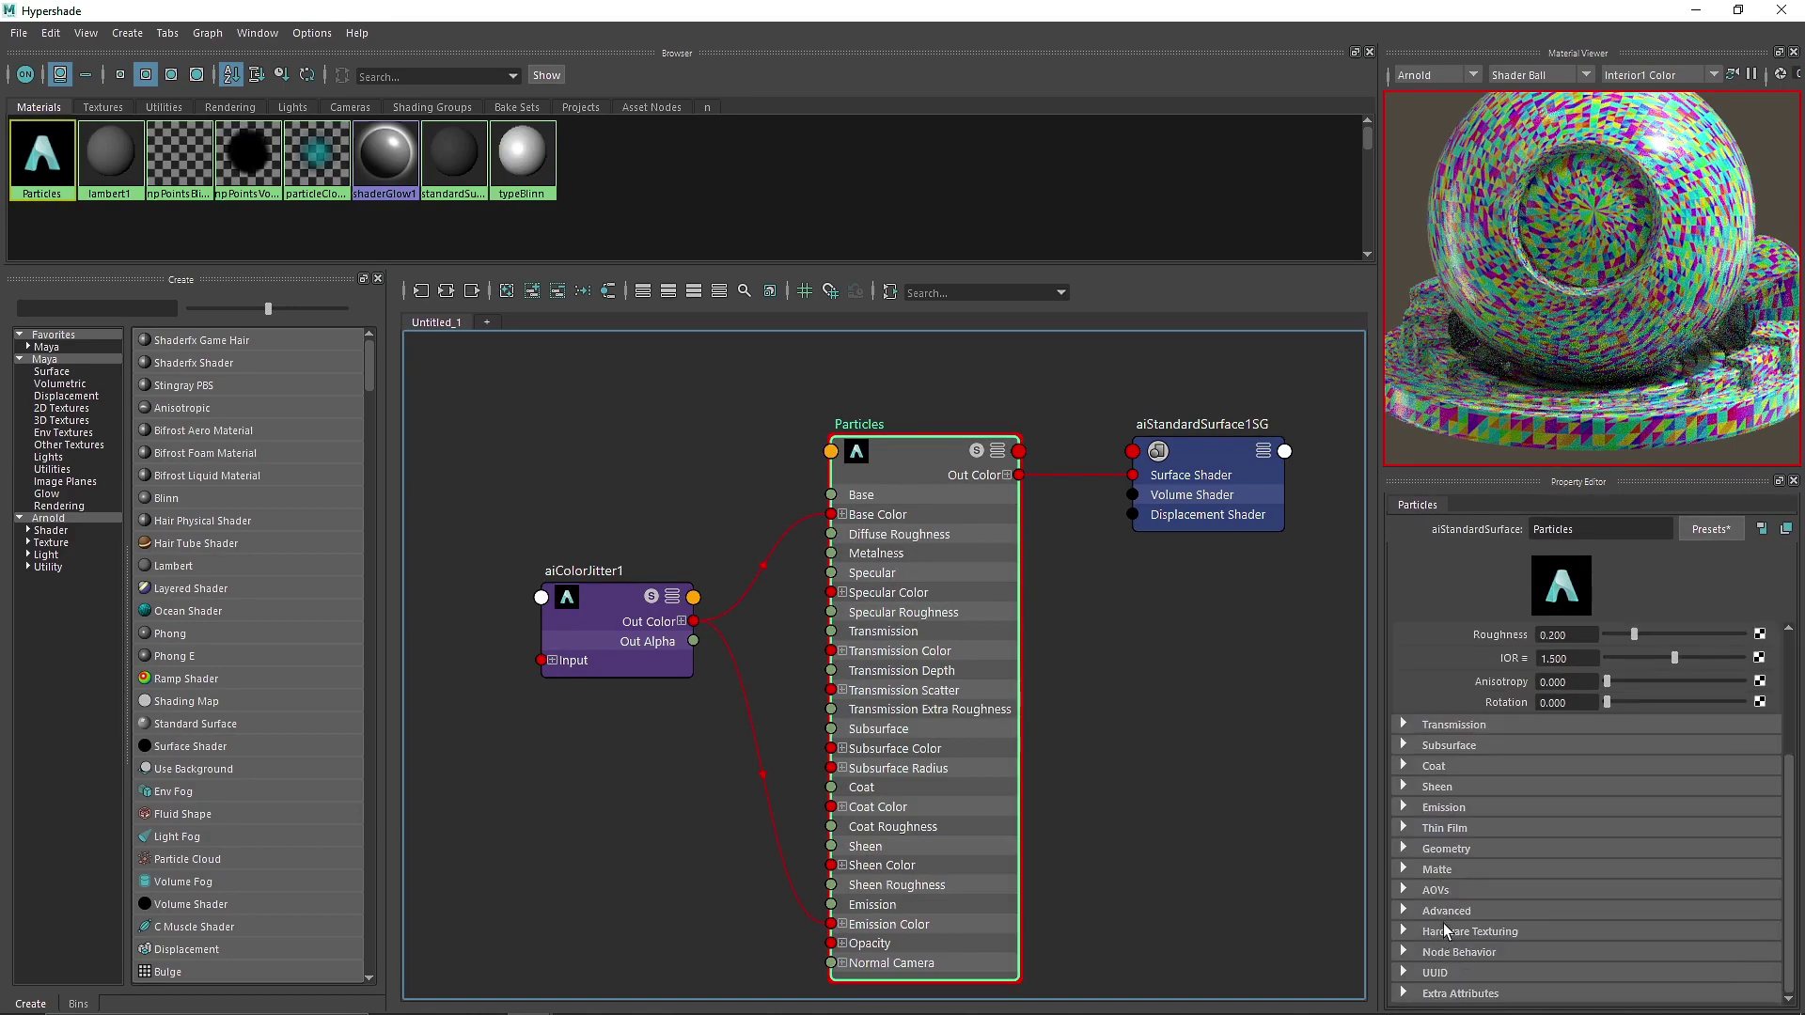
{"action": "left_click", "coordinate": [1461, 807]}
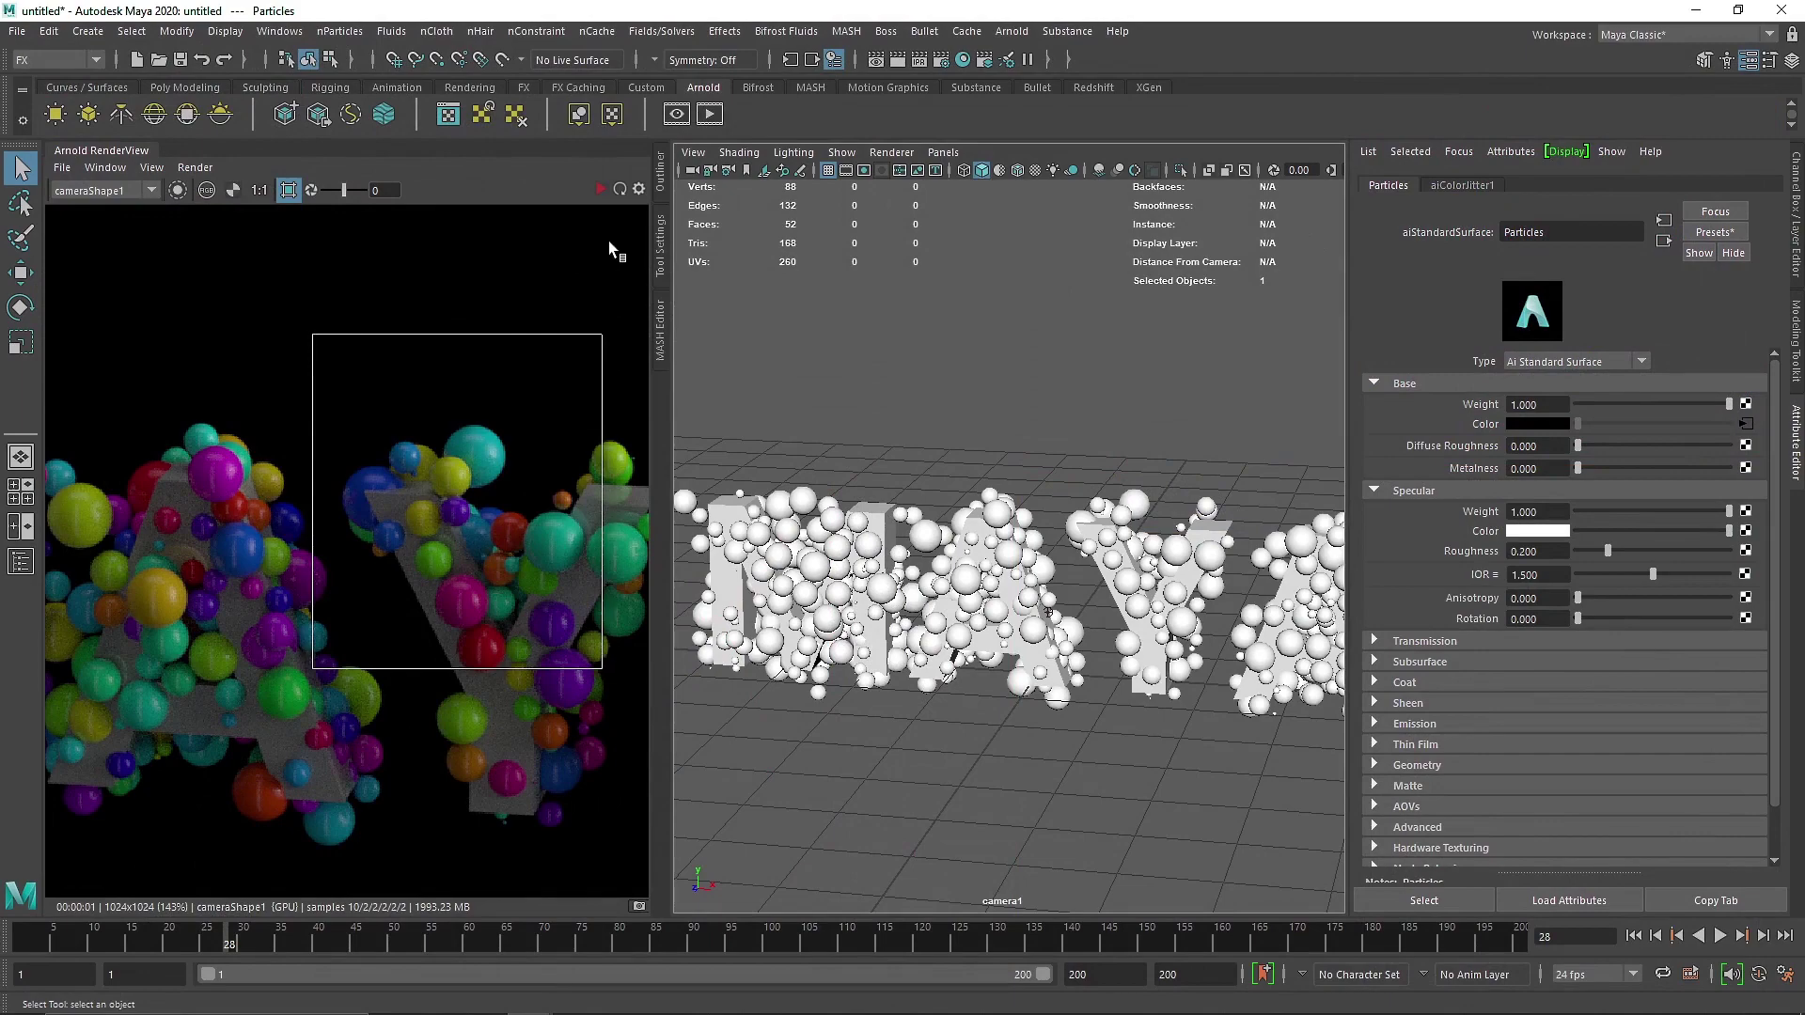
Restart the Arnold render, turn off the crop region to render the full frame, and widen the render view.
{"action": "left_click", "coordinate": [602, 189]}
{"action": "scroll", "coordinate": [469, 530], "scroll_direction": "down", "scroll_amount": 2}
{"action": "left_click", "coordinate": [288, 190]}
{"action": "scroll", "coordinate": [475, 494], "scroll_direction": "down", "scroll_amount": 1}
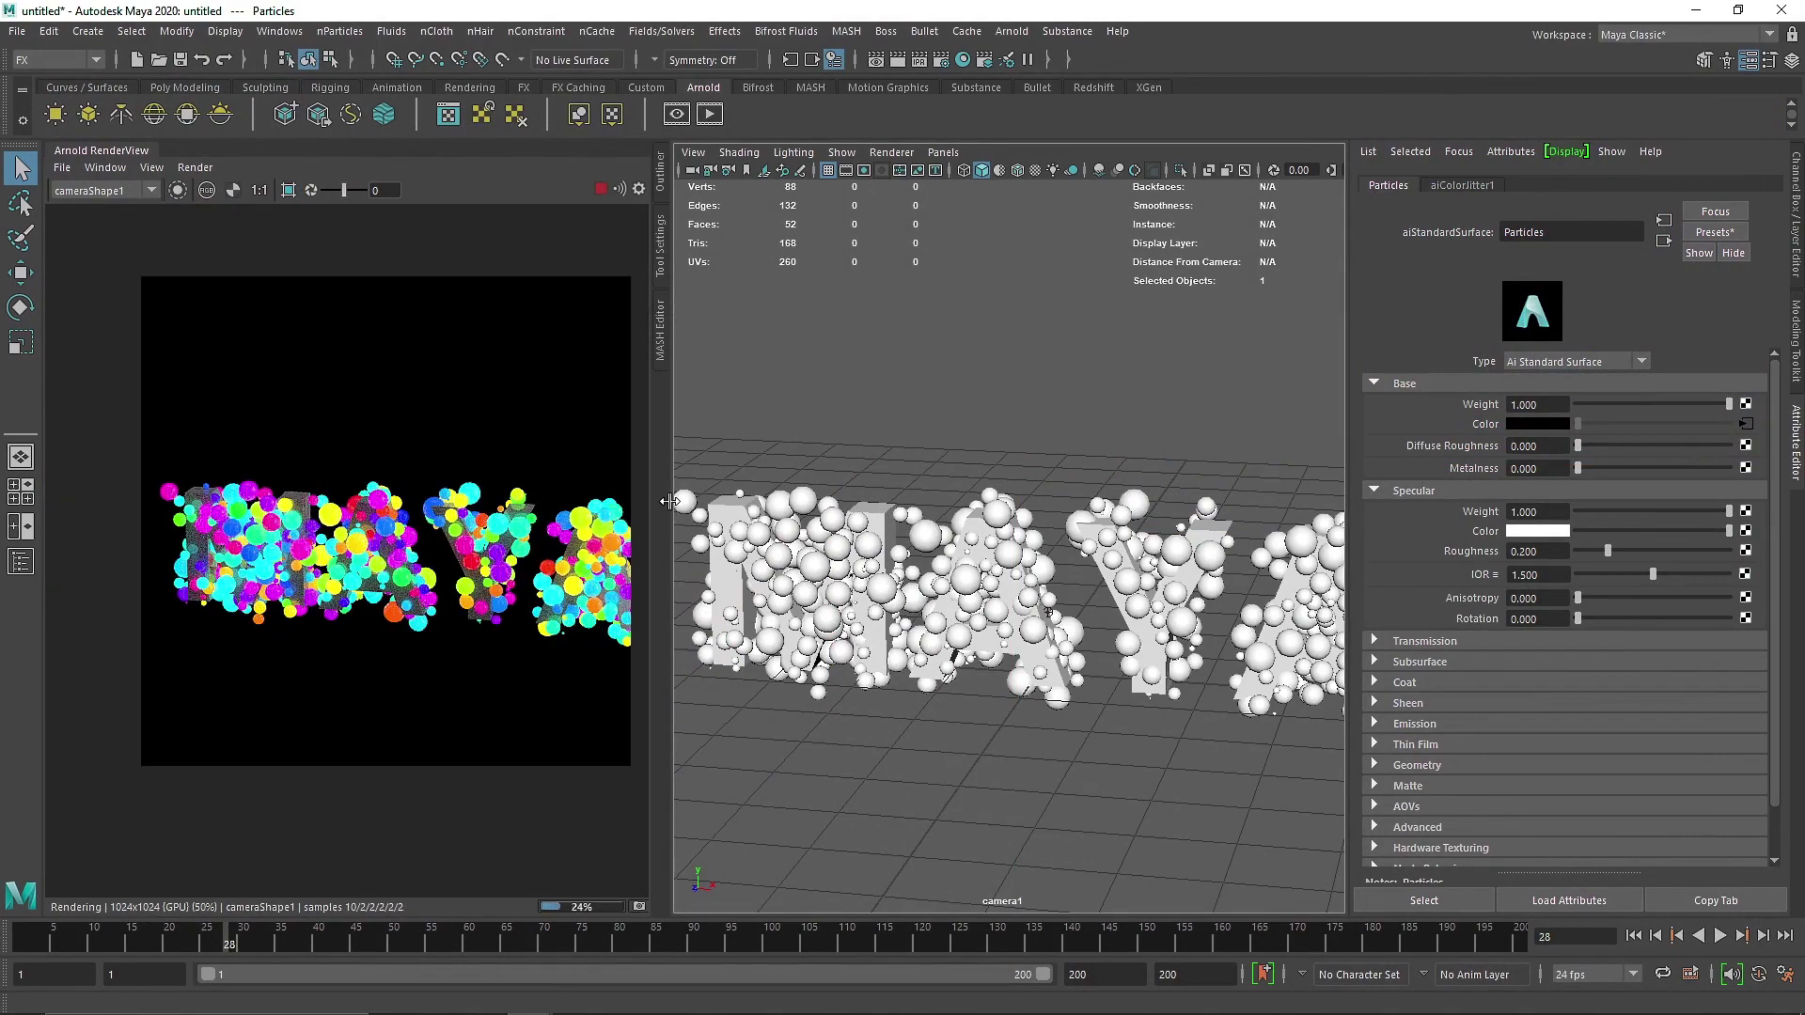
{"action": "left_click_drag", "start_coordinate": [670, 501], "coordinate": [694, 501]}
{"action": "scroll", "coordinate": [550, 496], "scroll_direction": "up", "scroll_amount": 1}
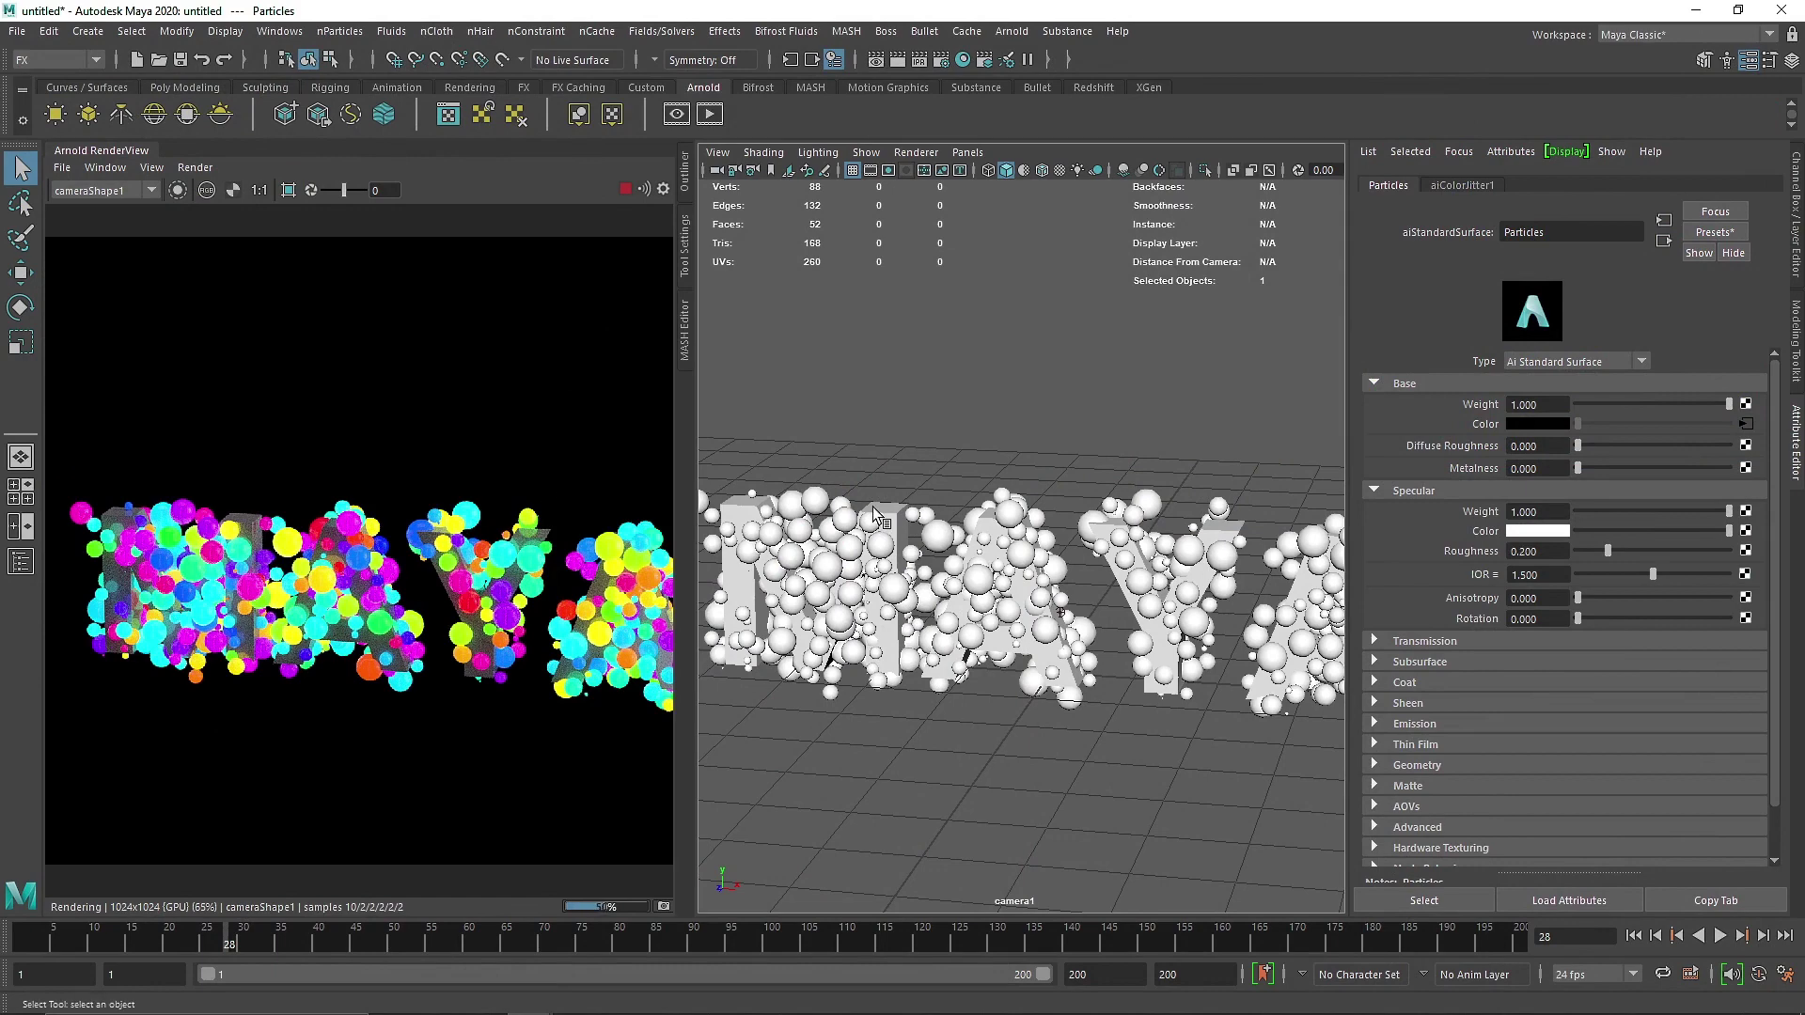
Set the aiSkyDomeLight1 intensity to 0 and collapse the Outliner.
{"action": "left_click", "coordinate": [974, 353]}
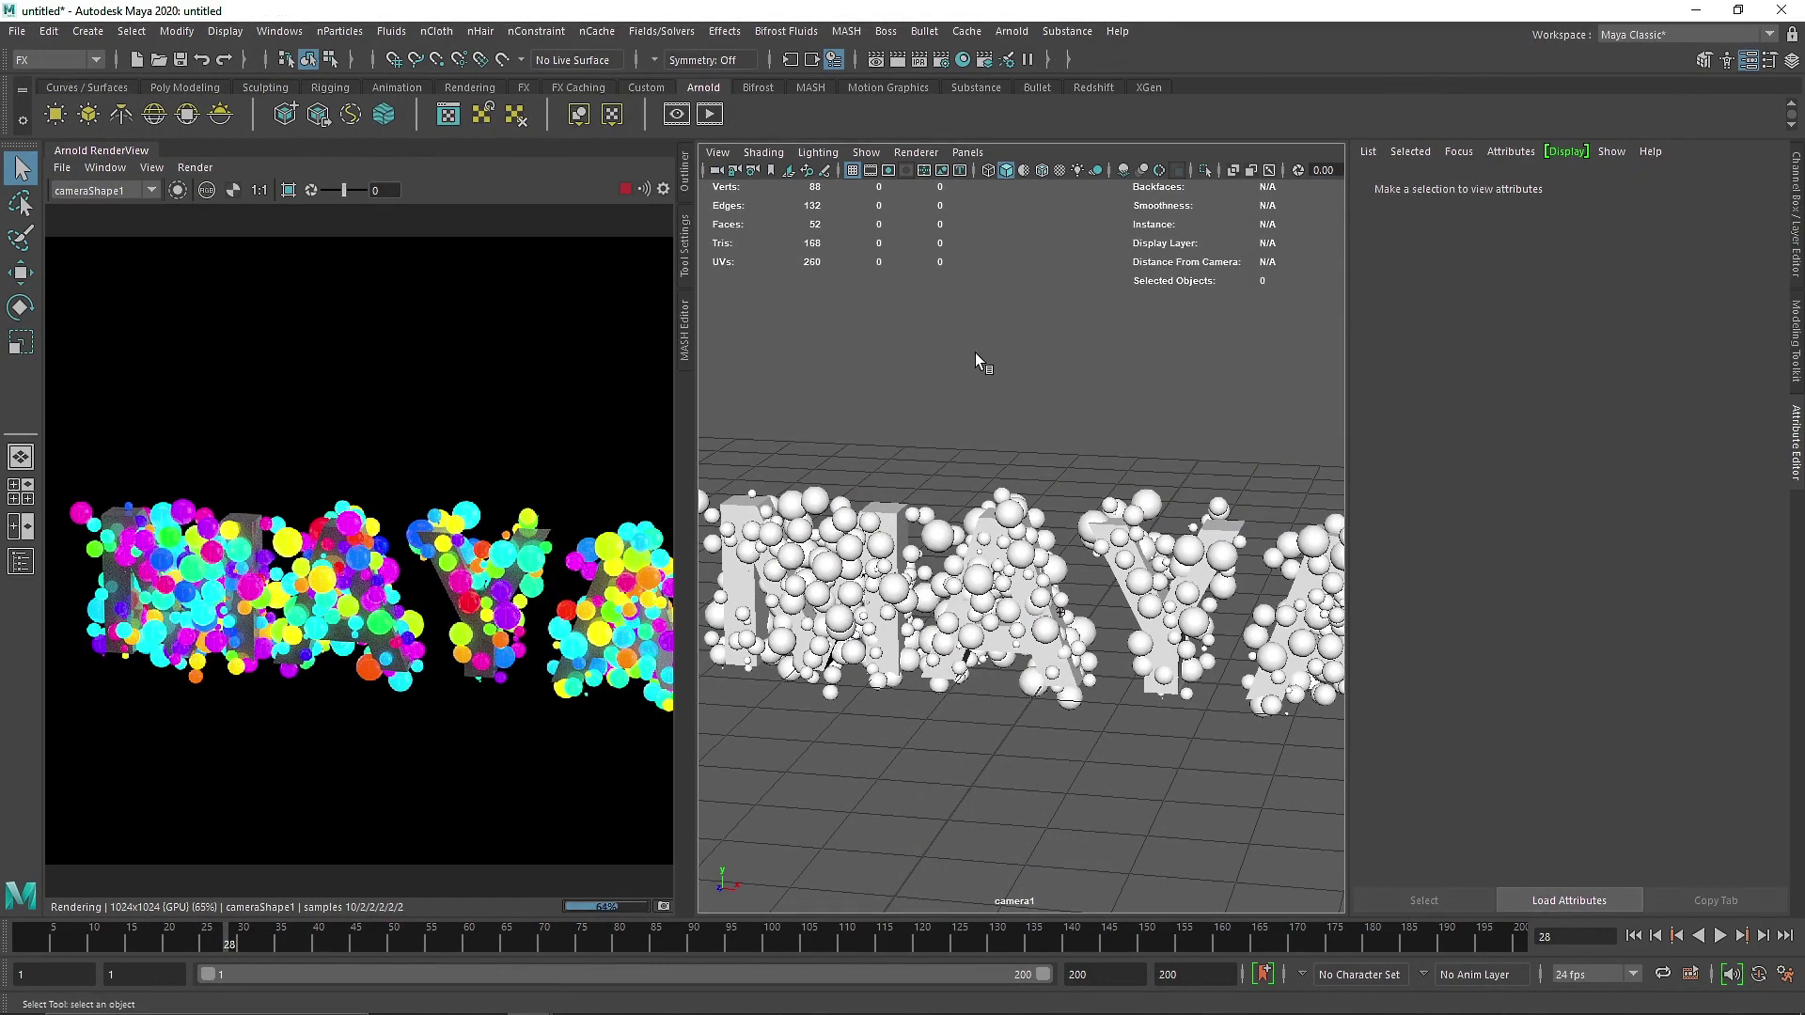
{"action": "left_click", "coordinate": [686, 174]}
{"action": "left_click", "coordinate": [647, 381]}
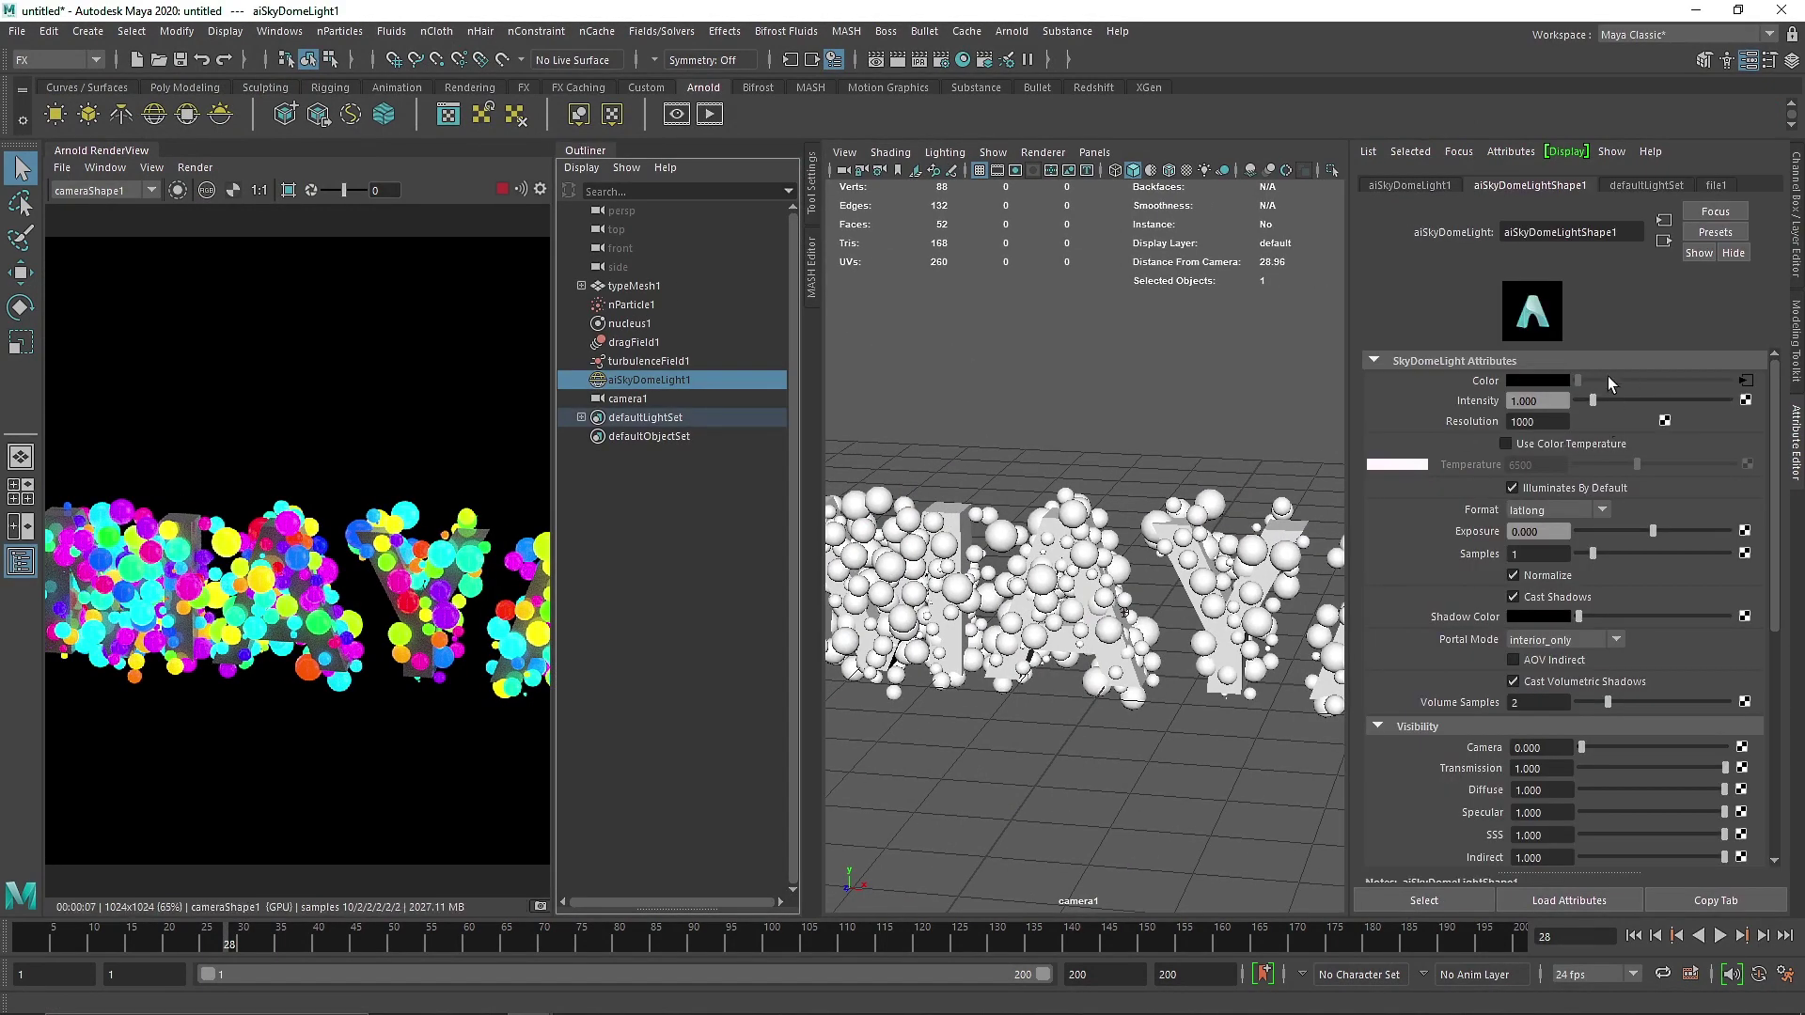
{"action": "left_click_drag", "start_coordinate": [1592, 400], "coordinate": [1556, 407]}
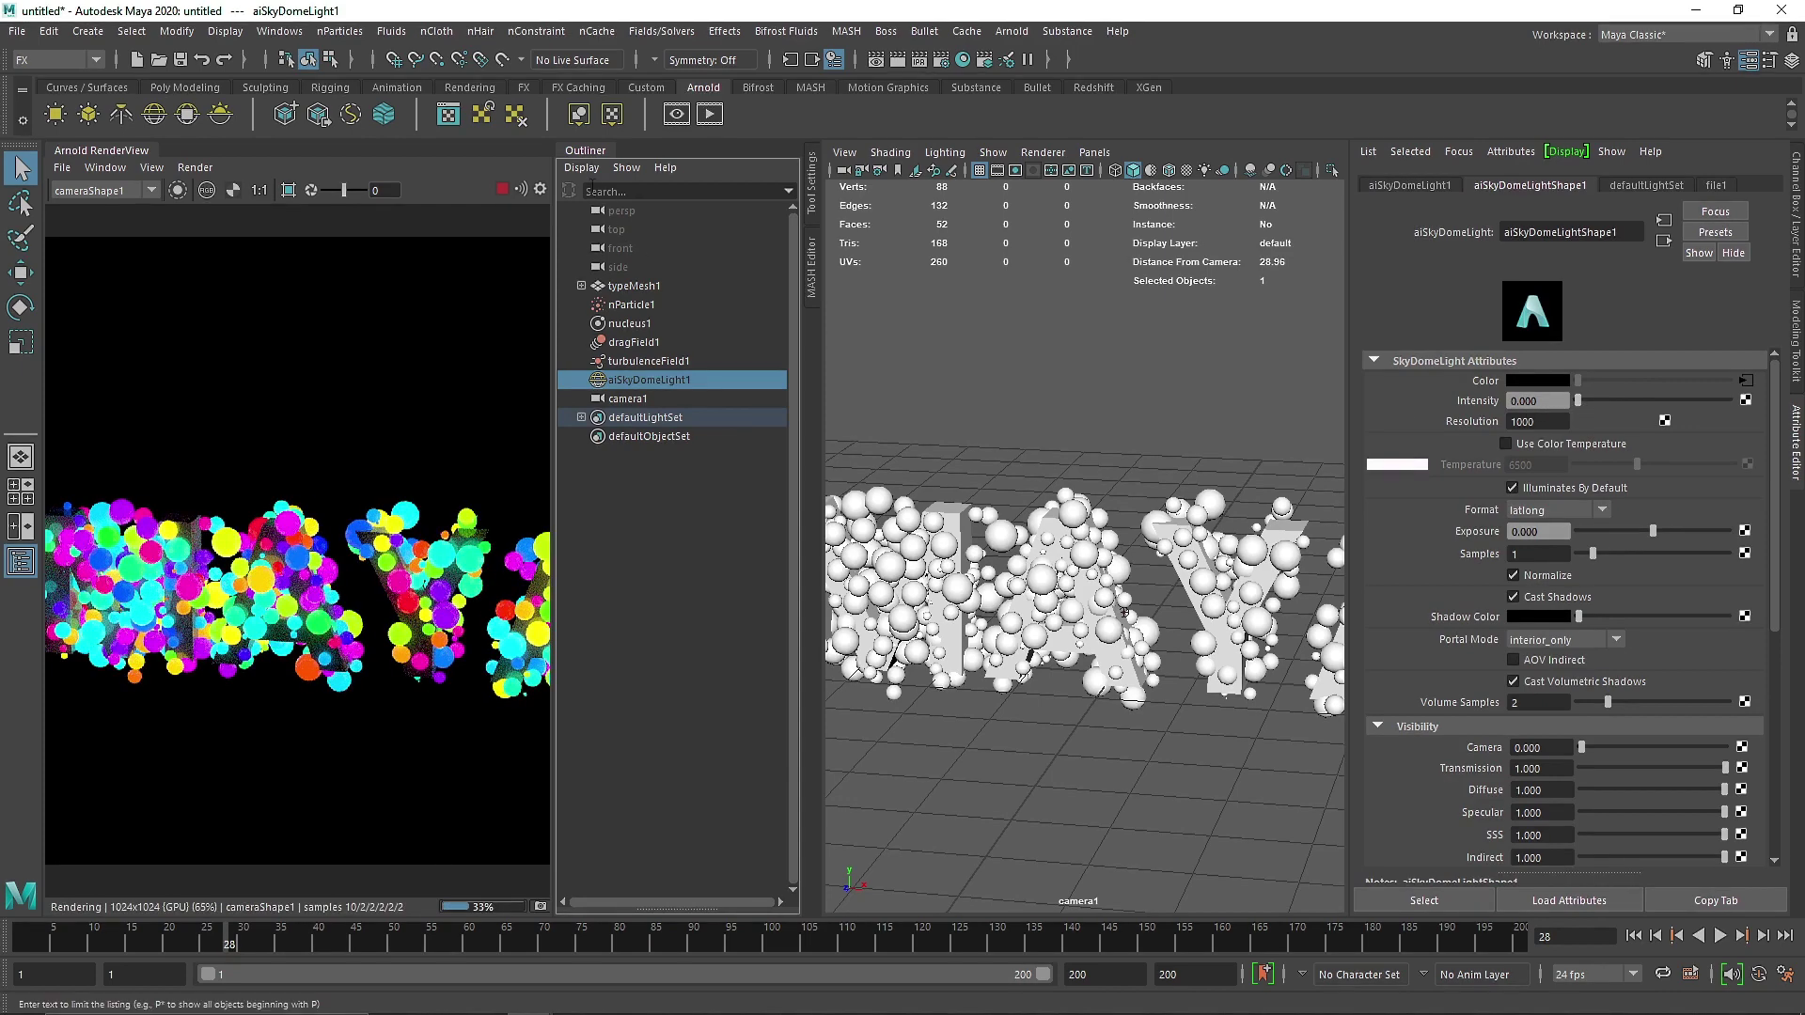
{"action": "left_click", "coordinate": [584, 151]}
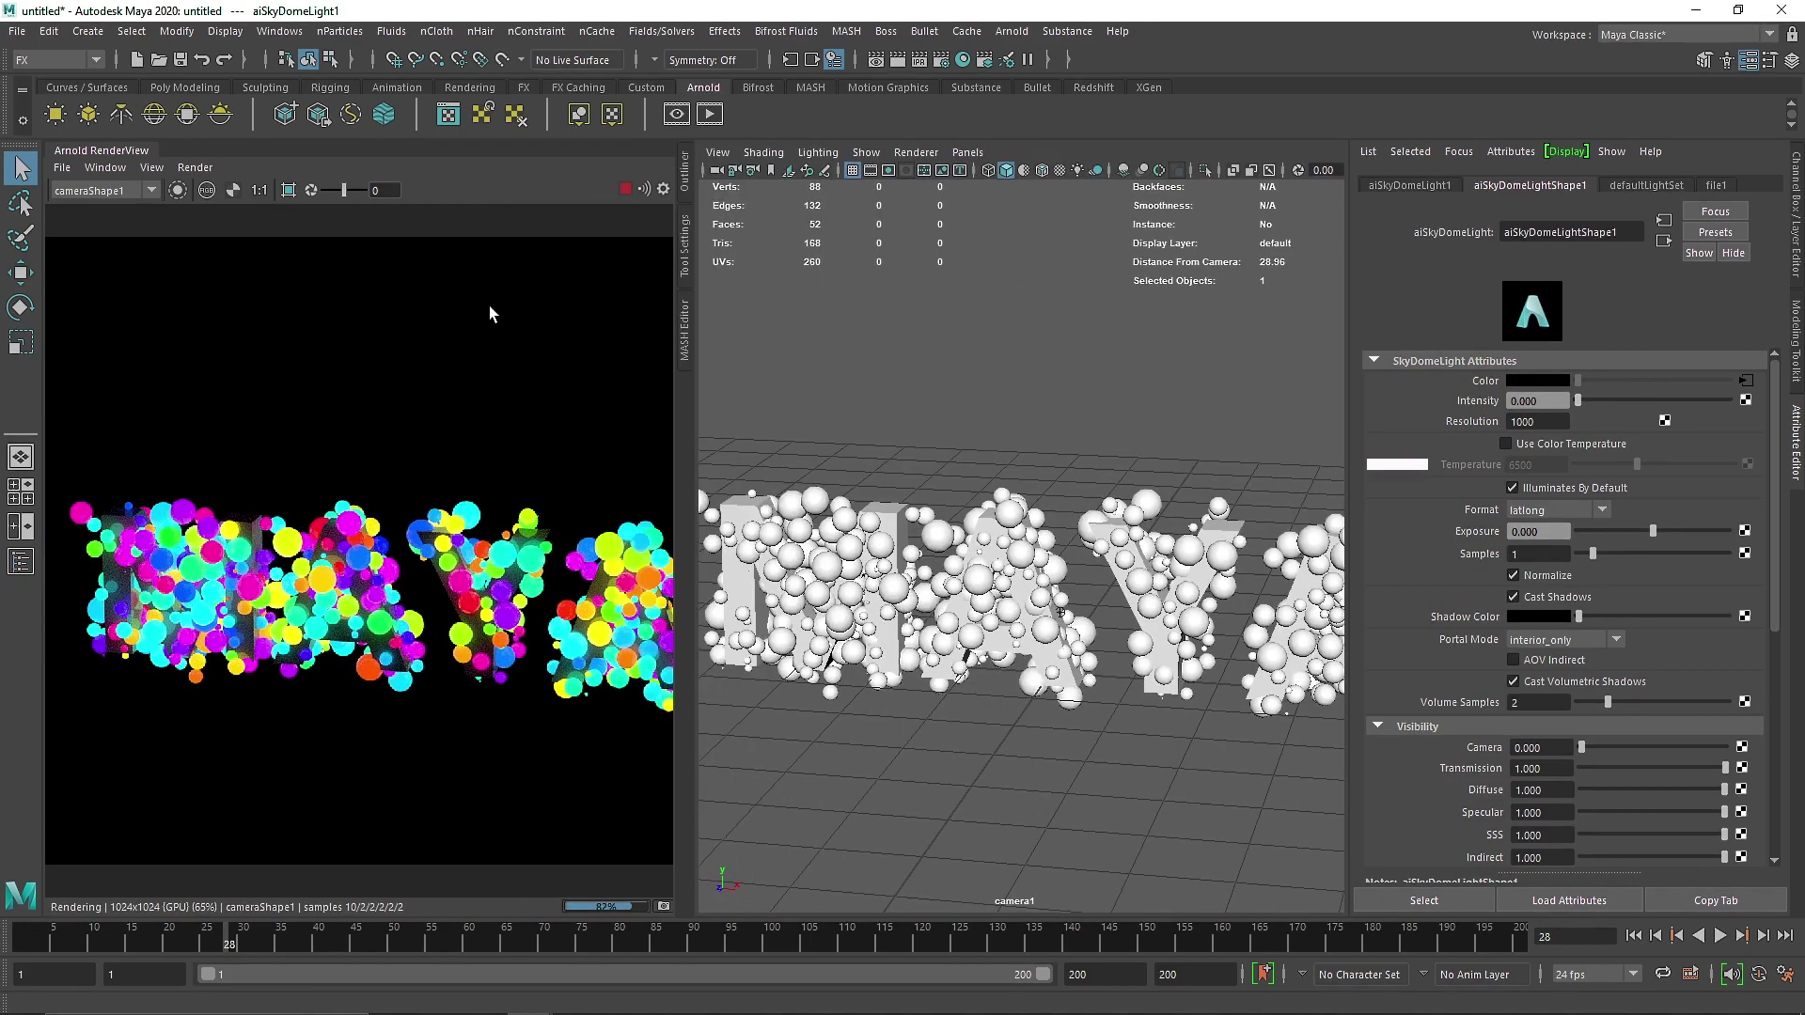
{"action": "left_click_drag", "start_coordinate": [694, 564], "coordinate": [543, 554]}
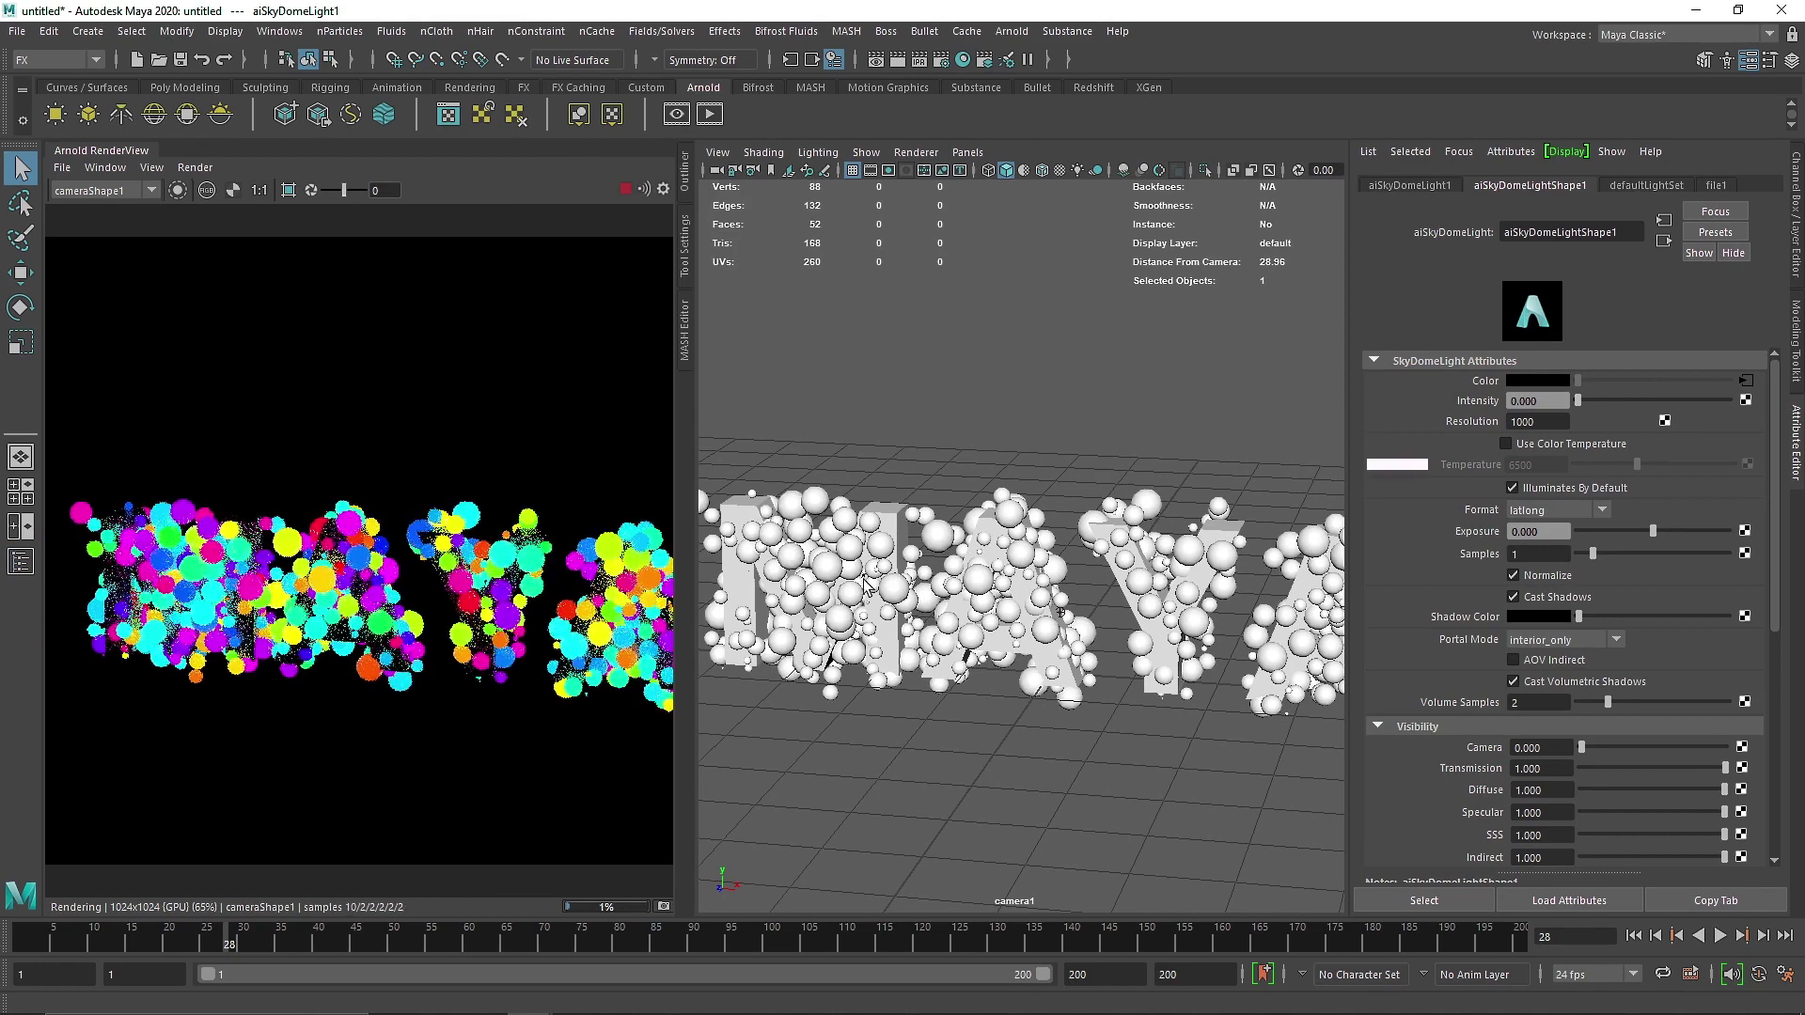
Examine the emissive spheres in a crop region on the first letter A, and return to the full-frame render in a wider view.
{"action": "scroll", "coordinate": [336, 584], "scroll_direction": "up", "scroll_amount": 5}
{"action": "left_click_drag", "start_coordinate": [272, 496], "coordinate": [455, 645], "text": "shift"}
{"action": "scroll", "coordinate": [443, 636], "scroll_direction": "up", "scroll_amount": 3}
{"action": "left_click_drag", "start_coordinate": [291, 493], "coordinate": [395, 578]}
{"action": "scroll", "coordinate": [294, 581], "scroll_direction": "down", "scroll_amount": 5}
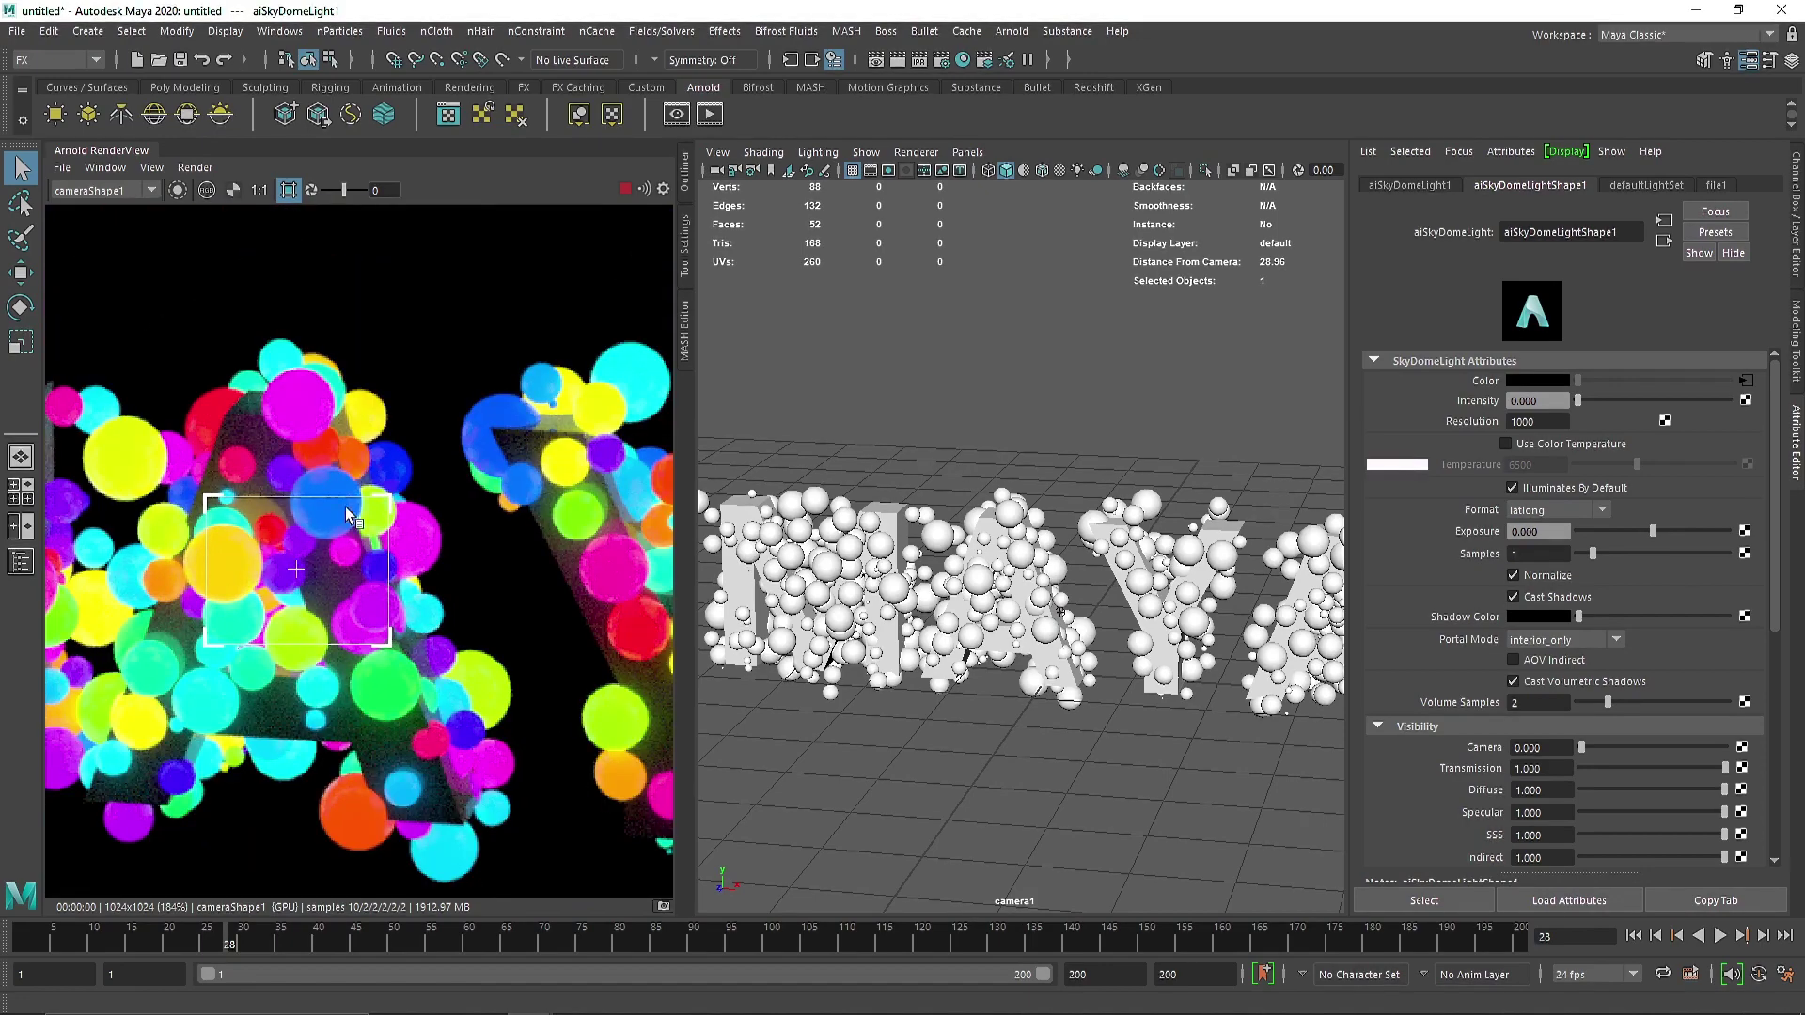
{"action": "scroll", "coordinate": [420, 375], "scroll_direction": "down", "scroll_amount": 2}
{"action": "left_click", "coordinate": [288, 190]}
{"action": "left_click_drag", "start_coordinate": [694, 274], "coordinate": [797, 274]}
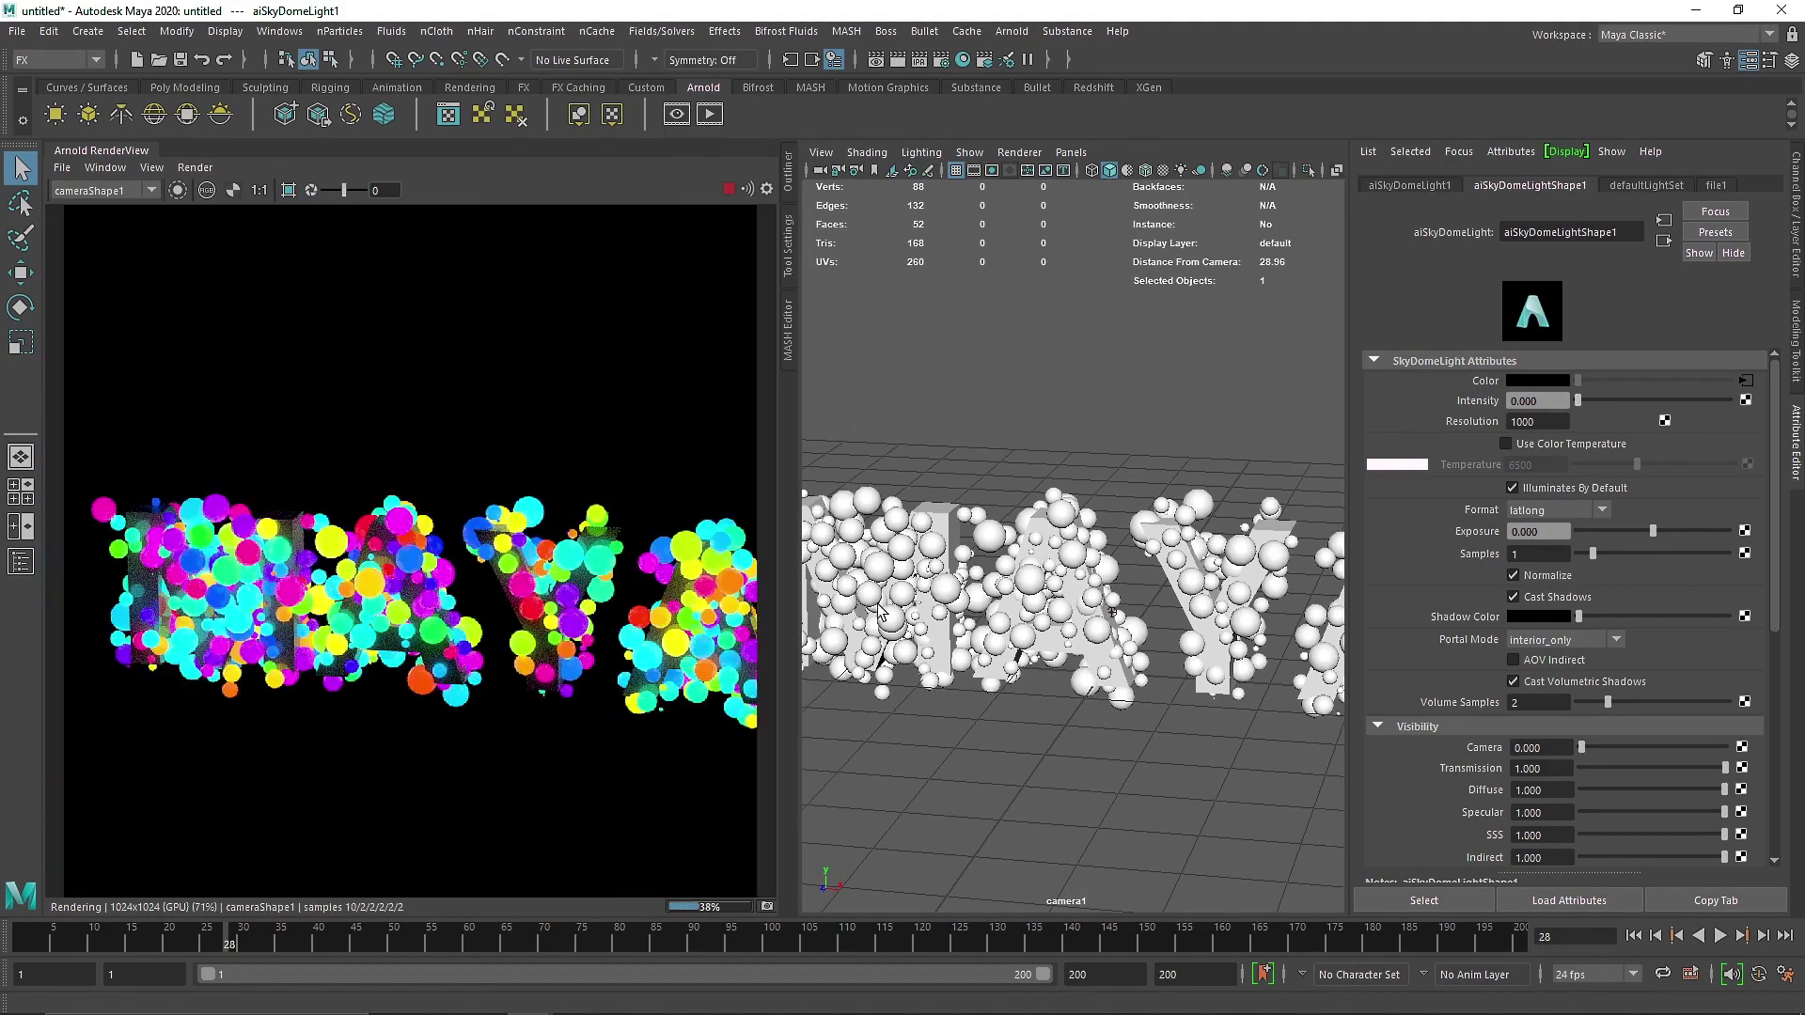
Play the nParticle simulation with the Arnold render updating, and rewind it to frame 1.
{"action": "left_click", "coordinate": [1721, 936]}
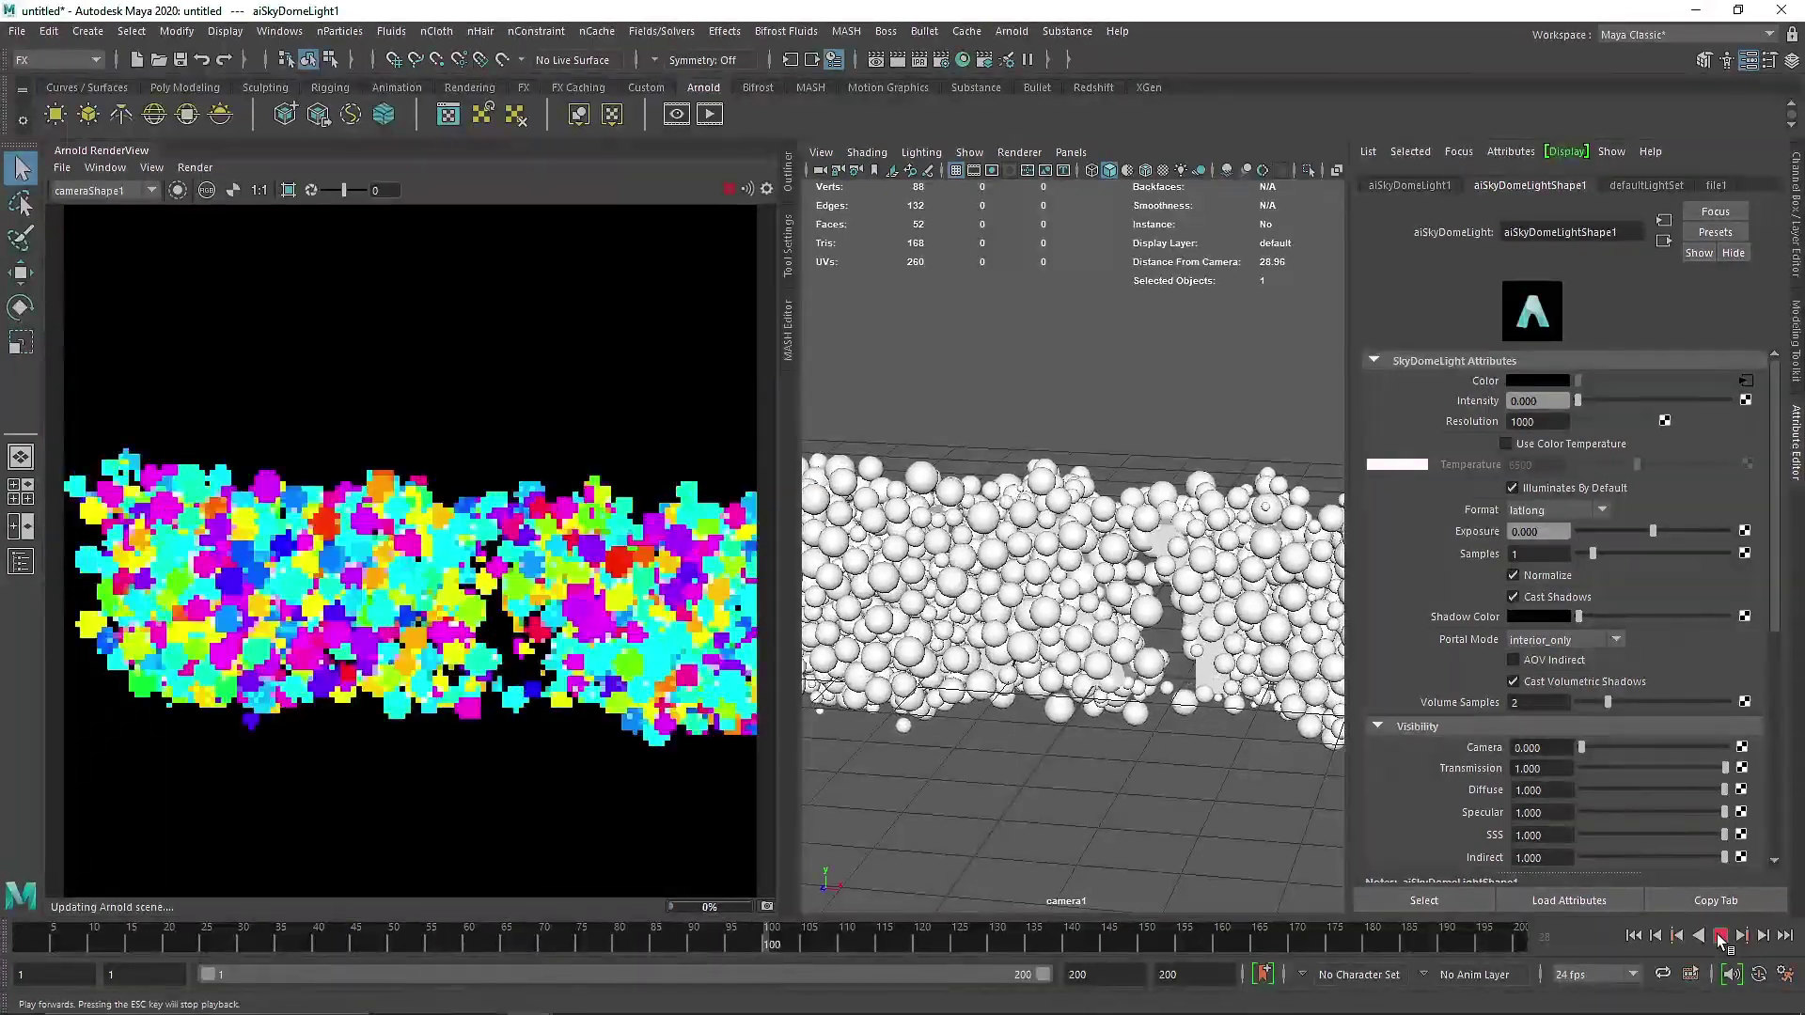
{"action": "left_click", "coordinate": [1720, 936]}
{"action": "left_click", "coordinate": [1720, 938]}
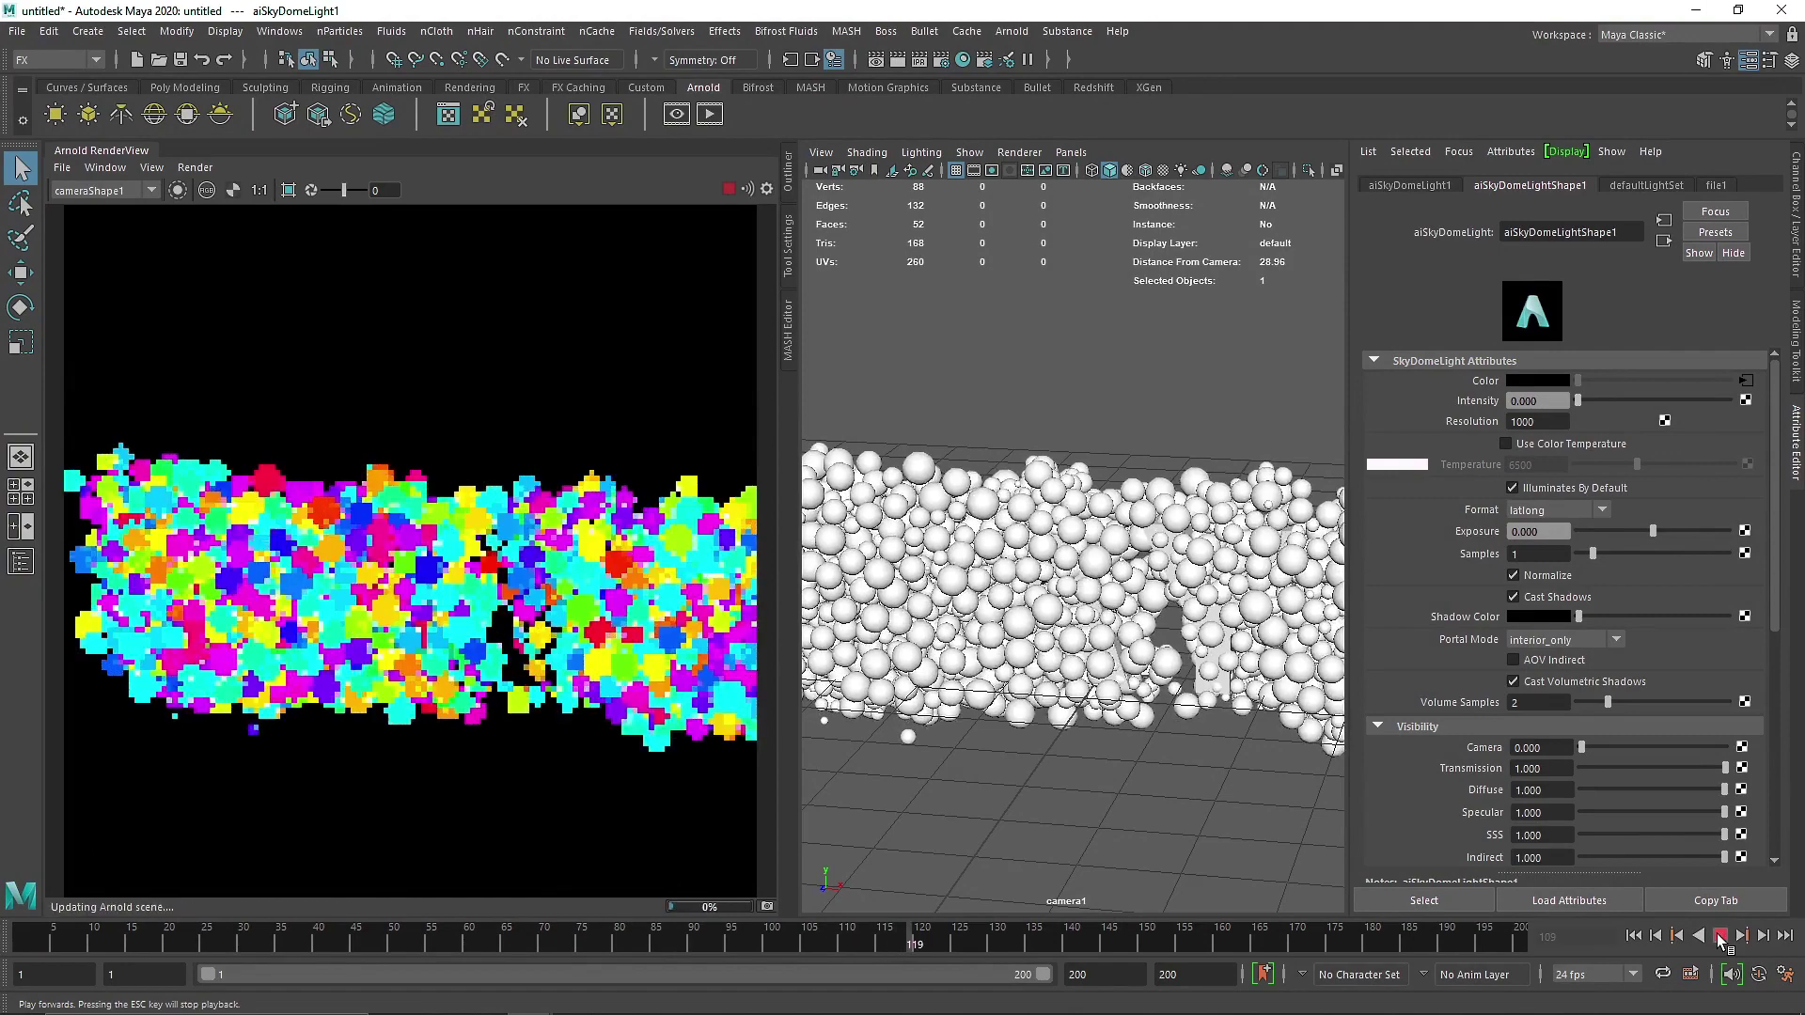
{"action": "left_click", "coordinate": [1721, 938]}
{"action": "left_click", "coordinate": [1635, 937]}
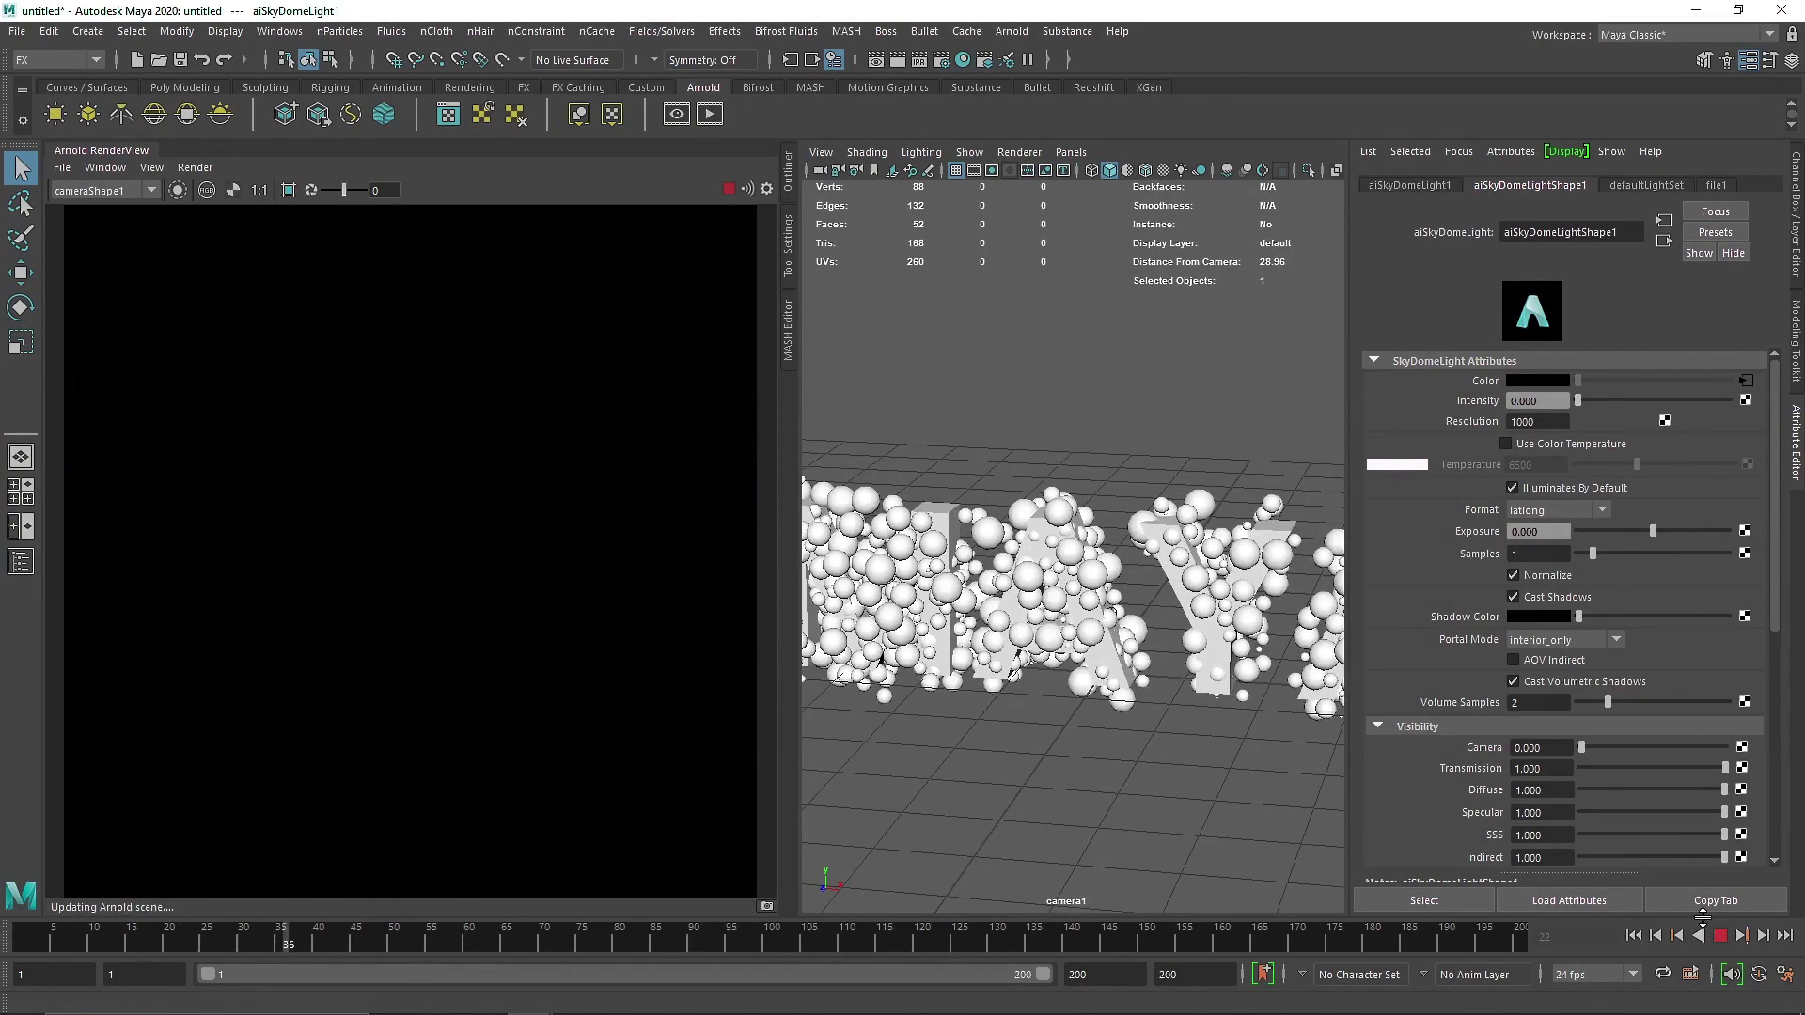
{"action": "left_click", "coordinate": [1634, 935]}
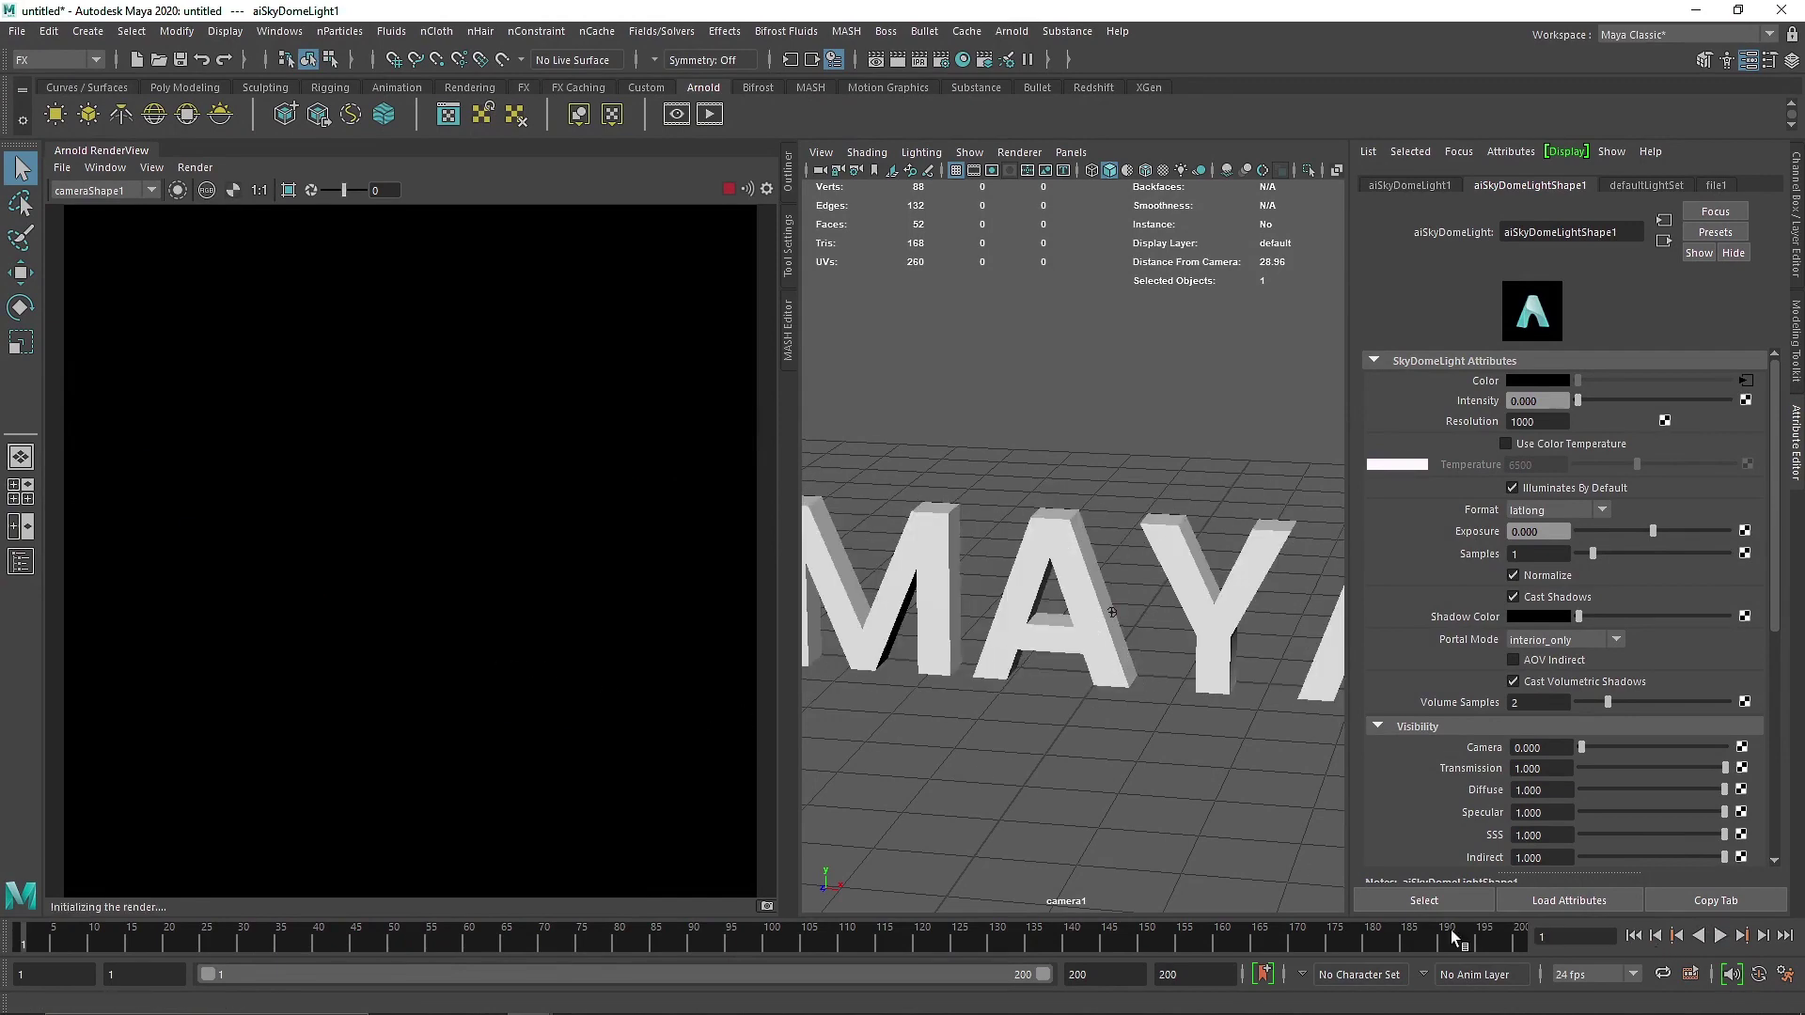
Play the simulation from frame 1, pausing at frame 18 and stopping at frame 41 to render the particles.
{"action": "left_click", "coordinate": [1721, 935]}
{"action": "left_click", "coordinate": [1721, 936]}
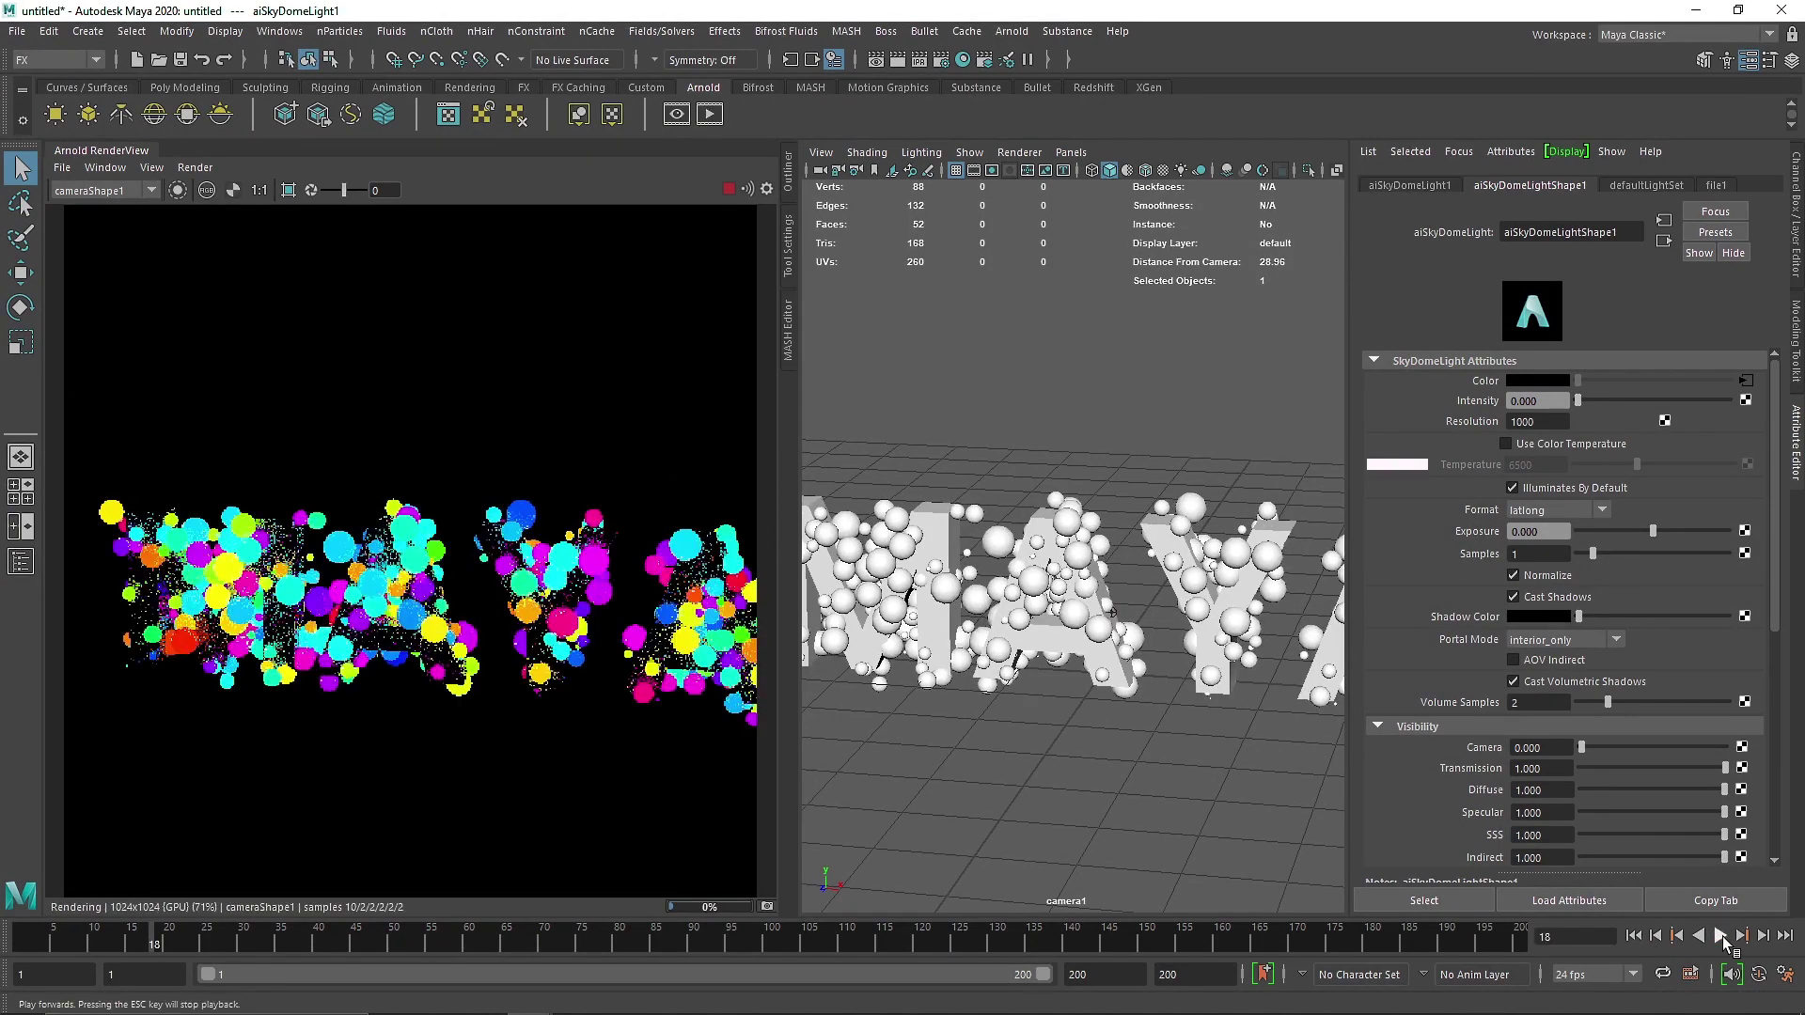
{"action": "left_click", "coordinate": [1723, 937]}
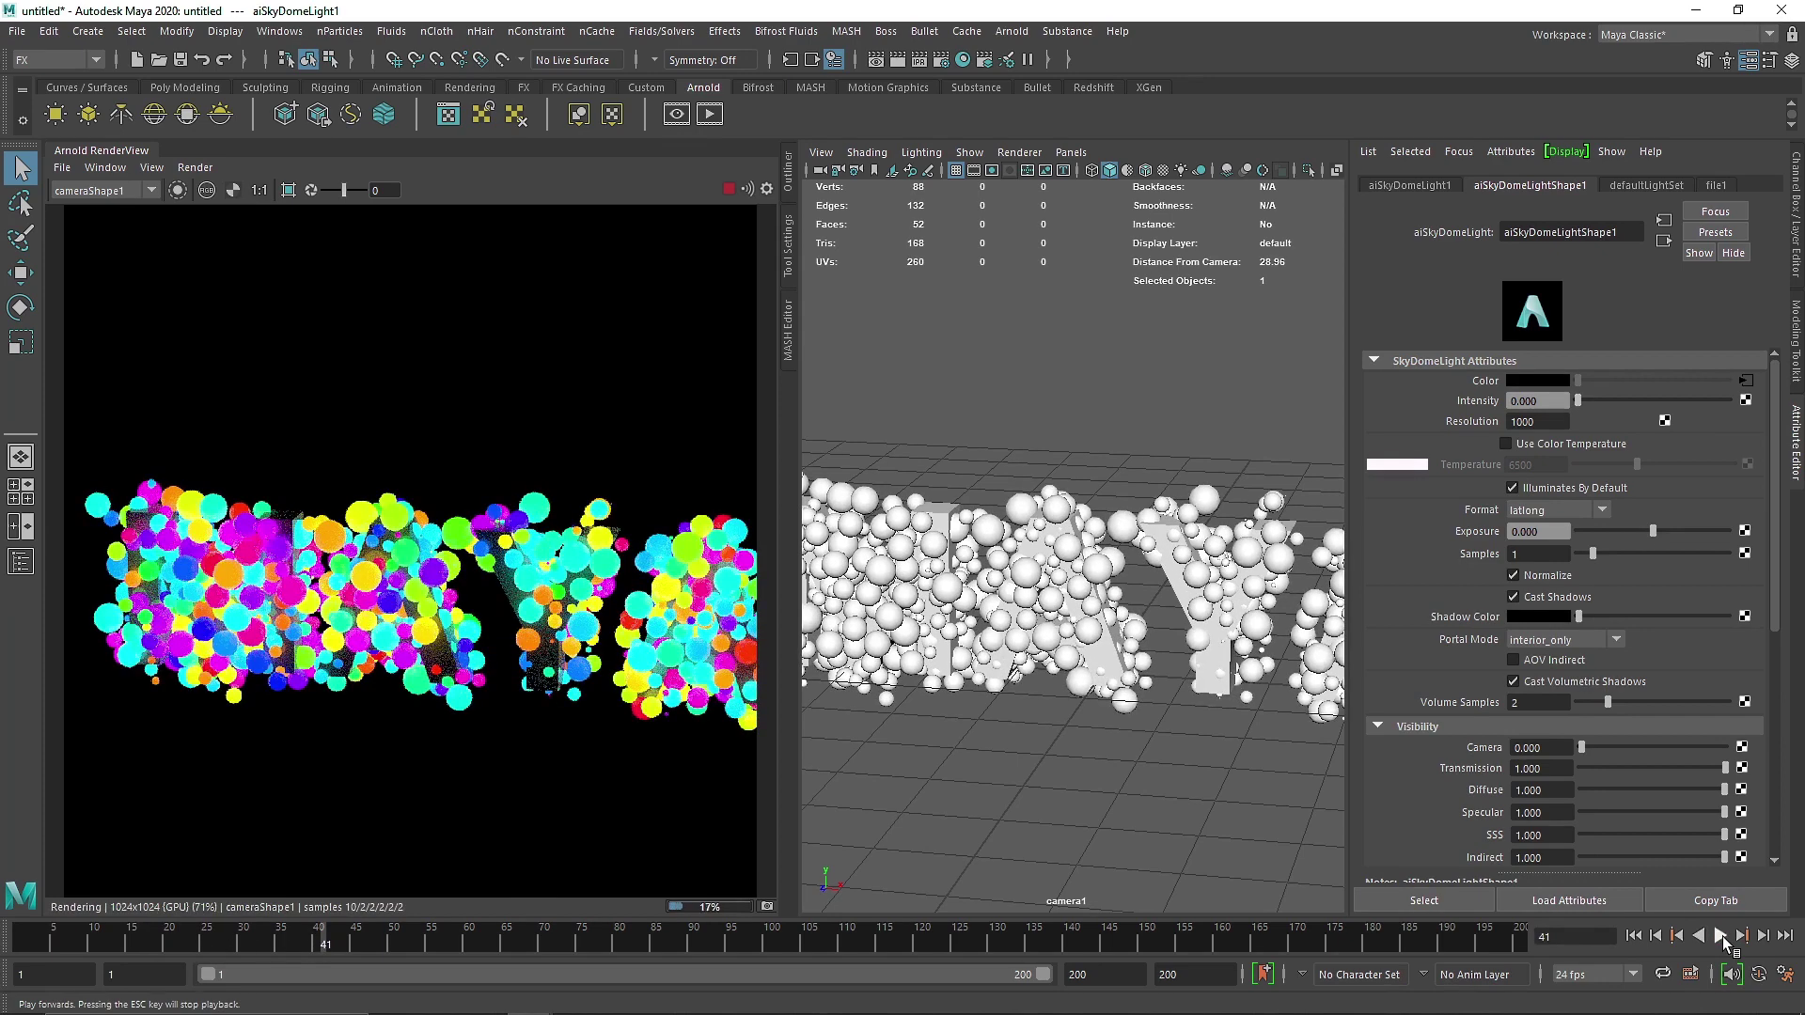